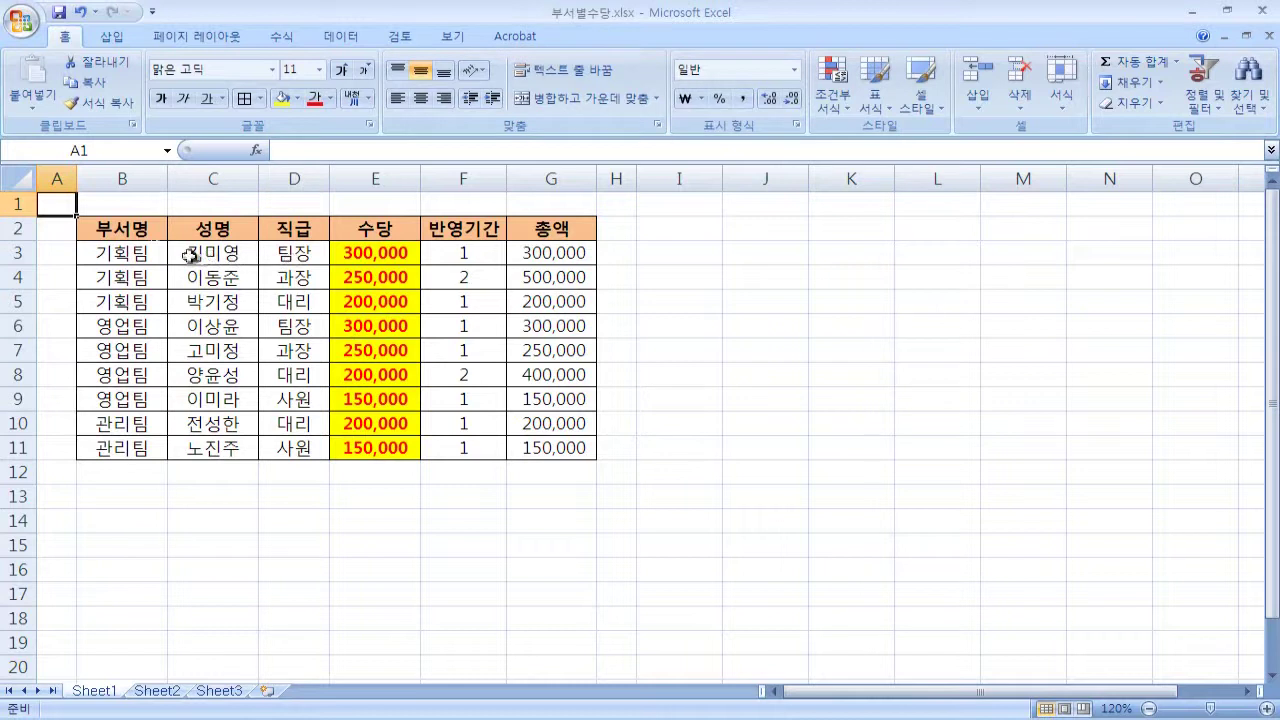
- Inspect the total formula in G11, then select the allowance table B2:G11
click(137, 235)
click(567, 452)
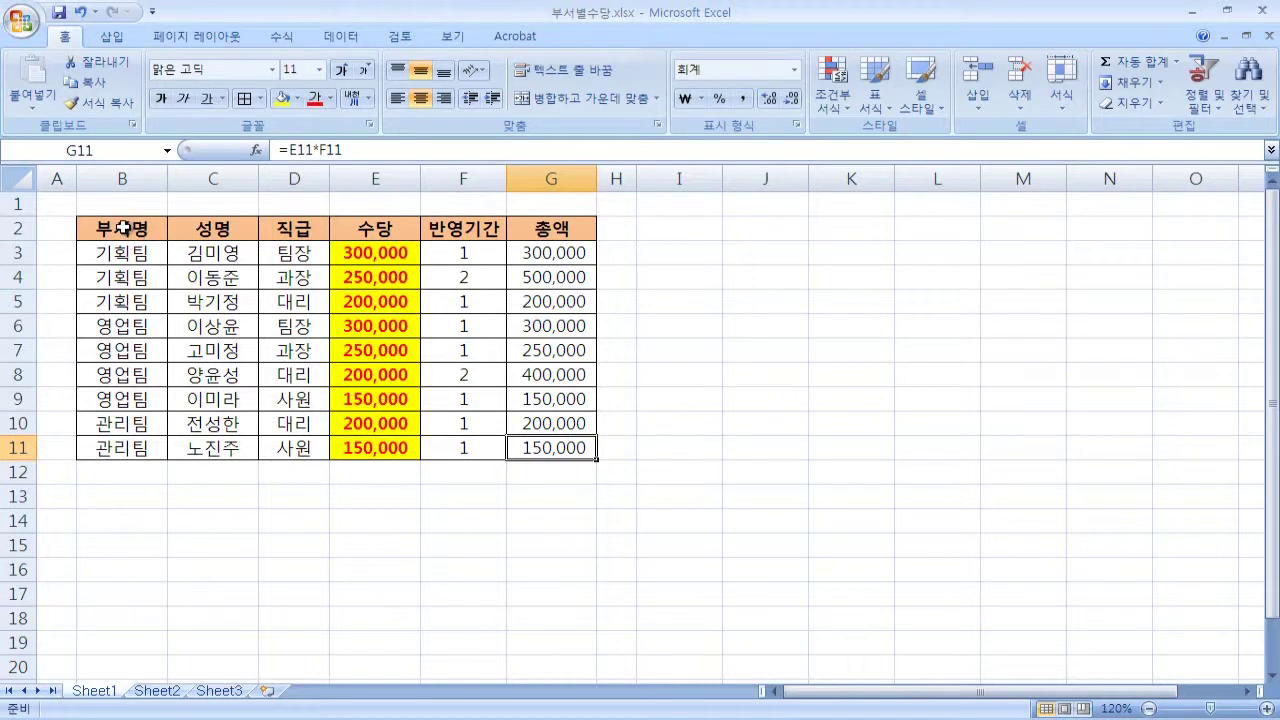
click(123, 228)
drag(123, 228, 537, 443)
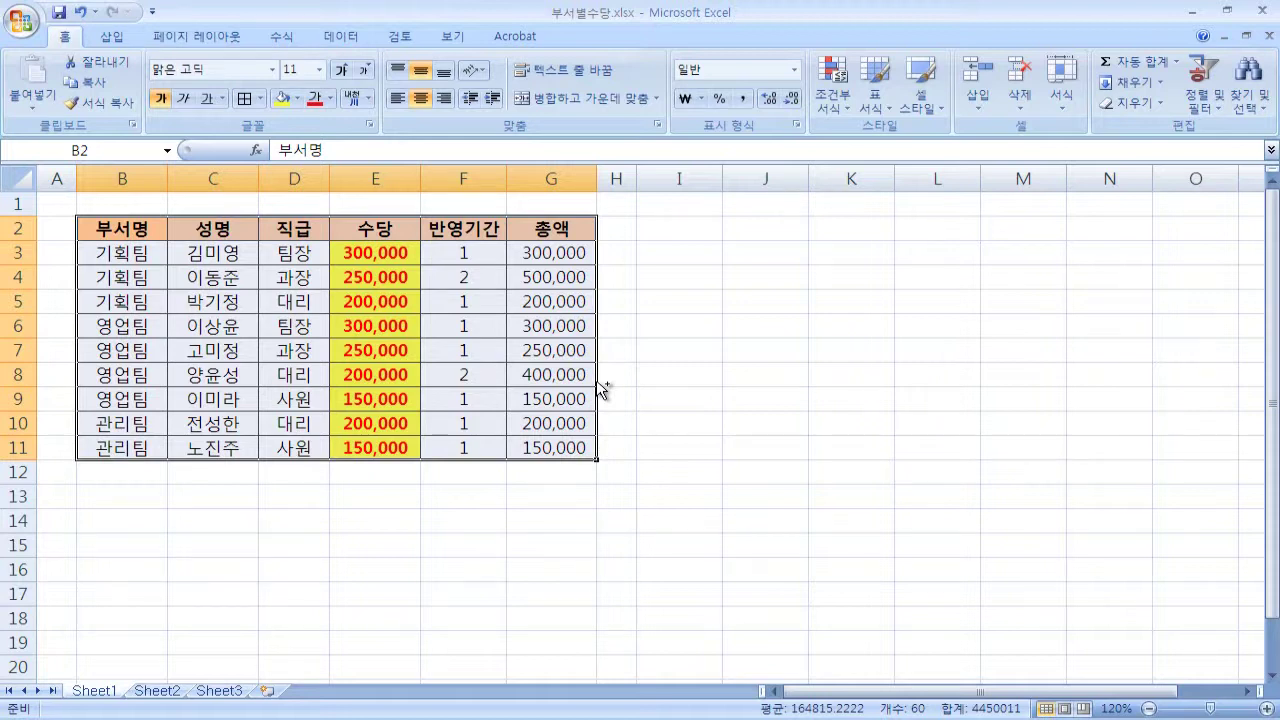
- Ctrl-drag the B2:G11 table to I2, copying it into columns I–N
drag(600, 388, 1089, 393)
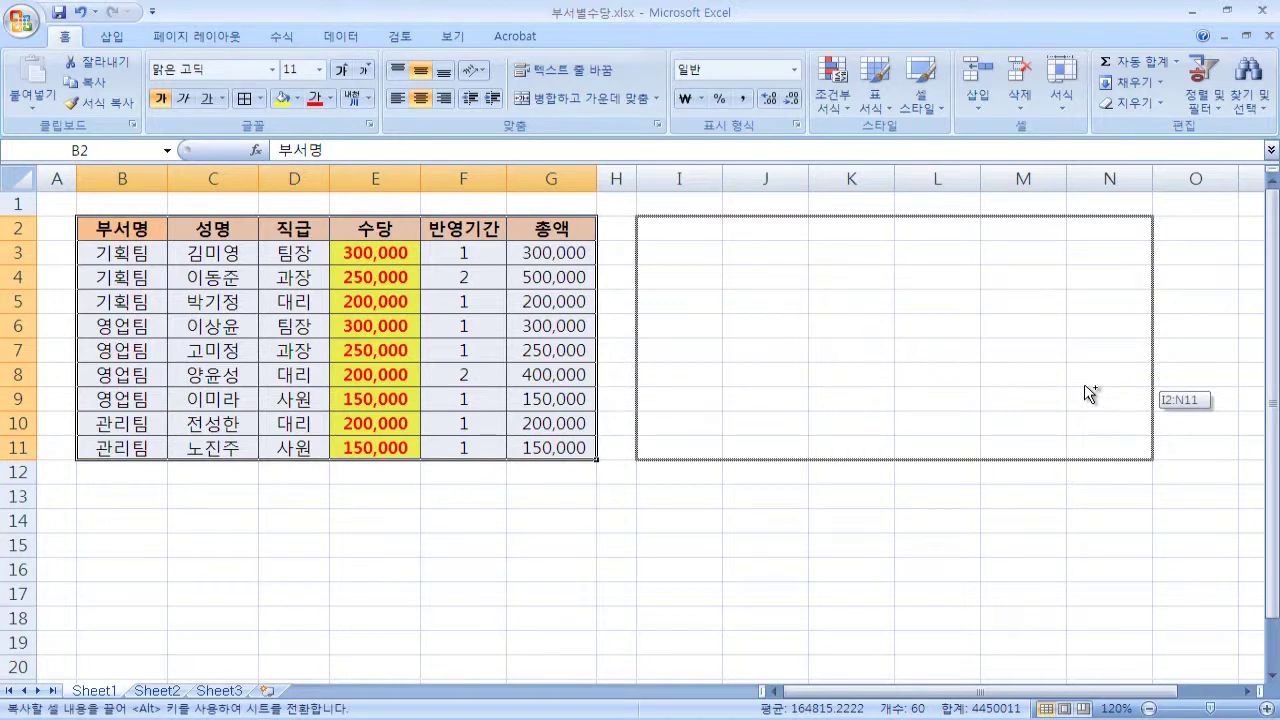
drag(1089, 393, 1089, 393)
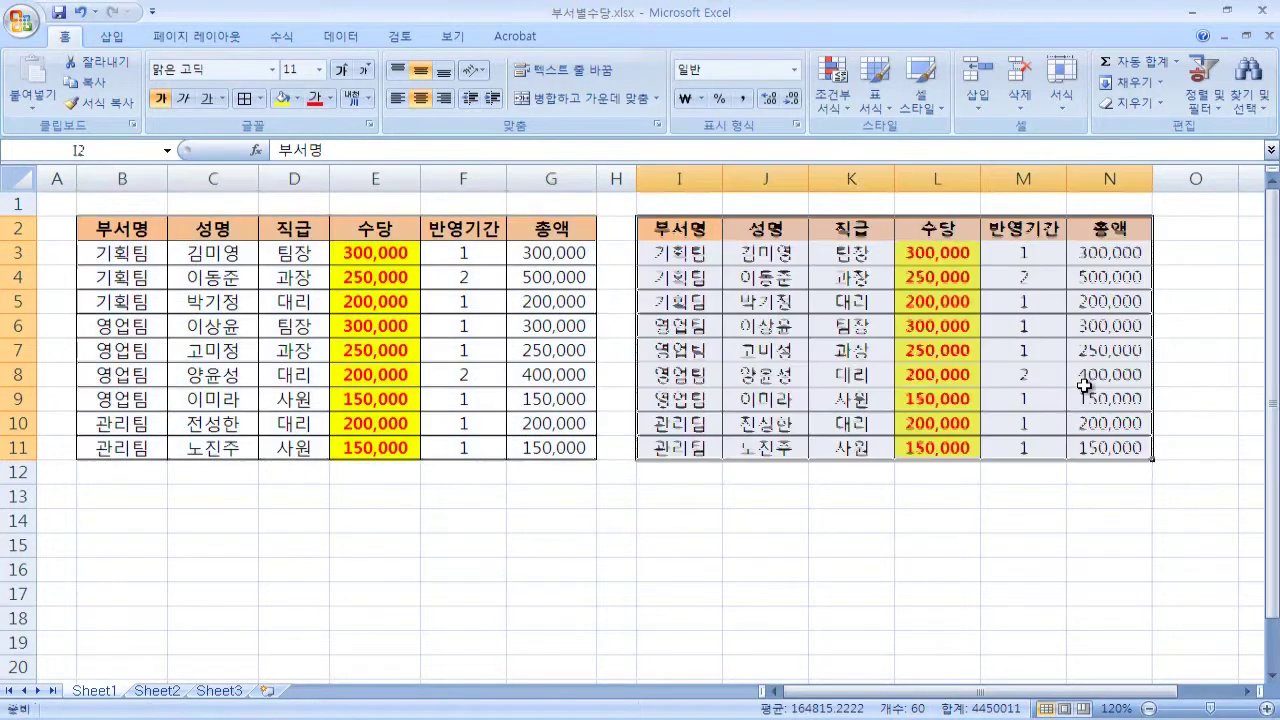
click(1003, 545)
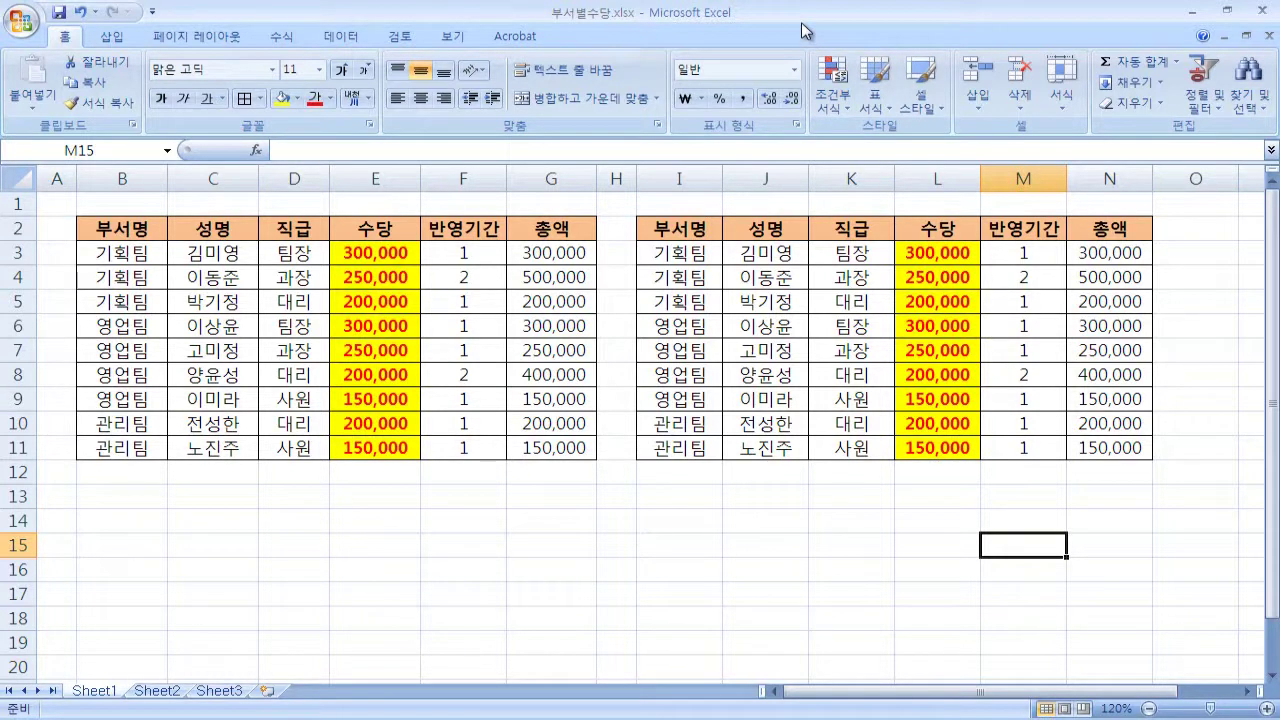
- Undo the duplicate, paste a fresh copy of B2:G11 at I2, then undo that paste
key(ctrl+z)
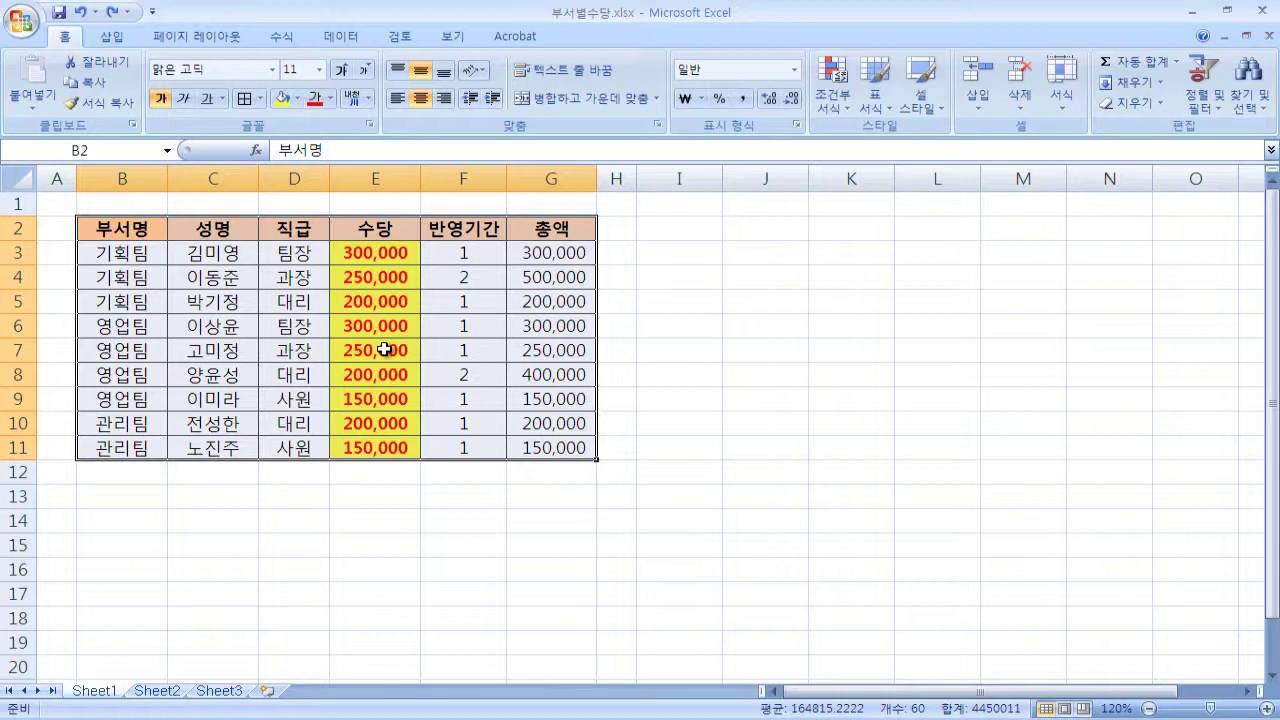
key(ctrl+c)
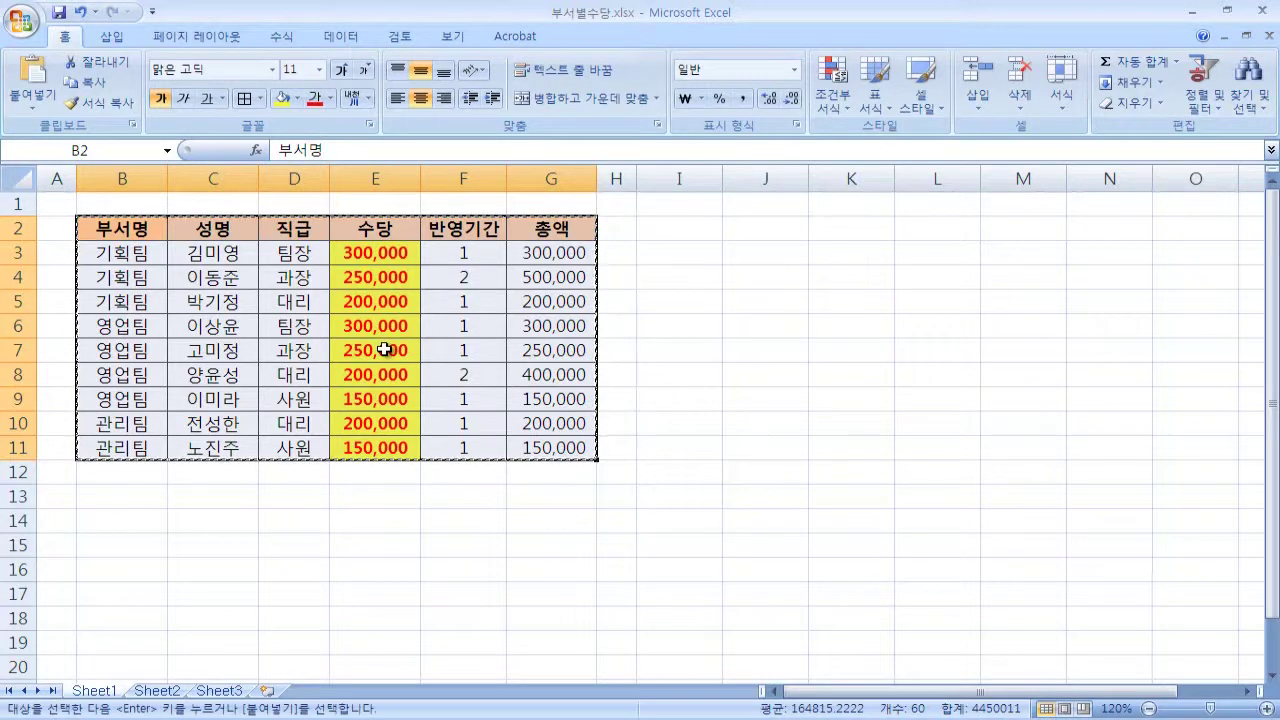
click(670, 226)
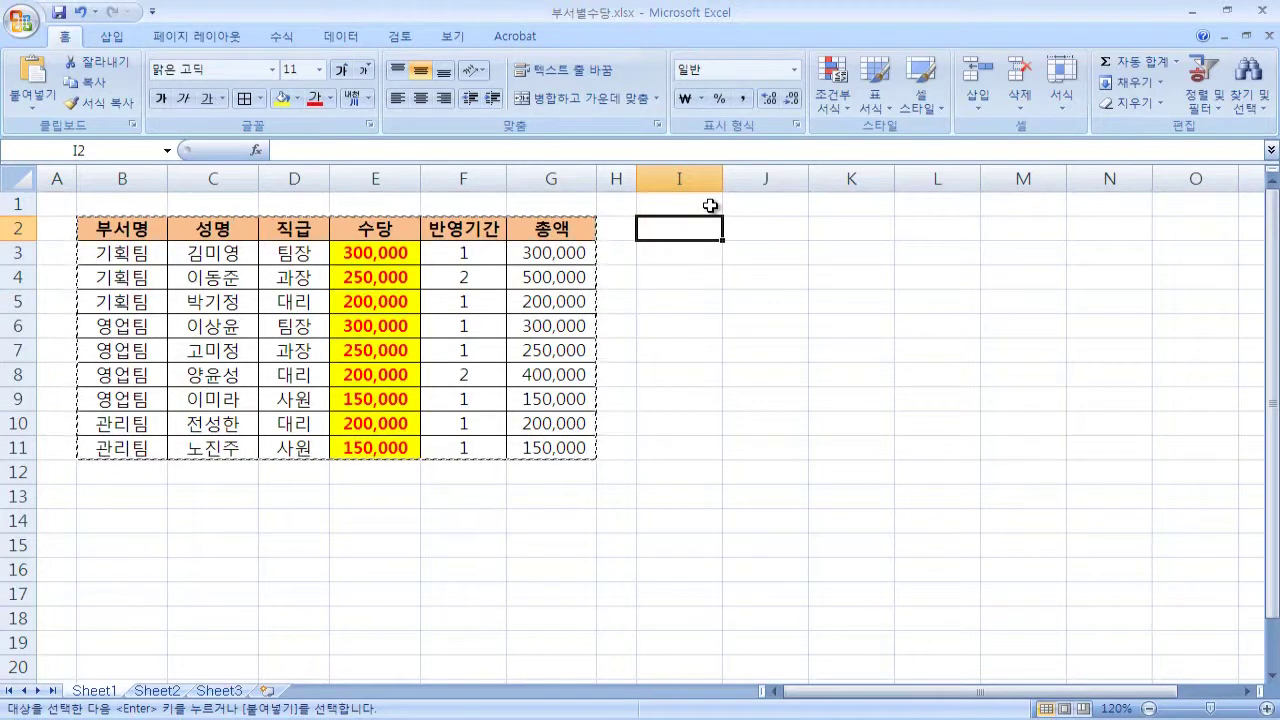
key(ctrl+v)
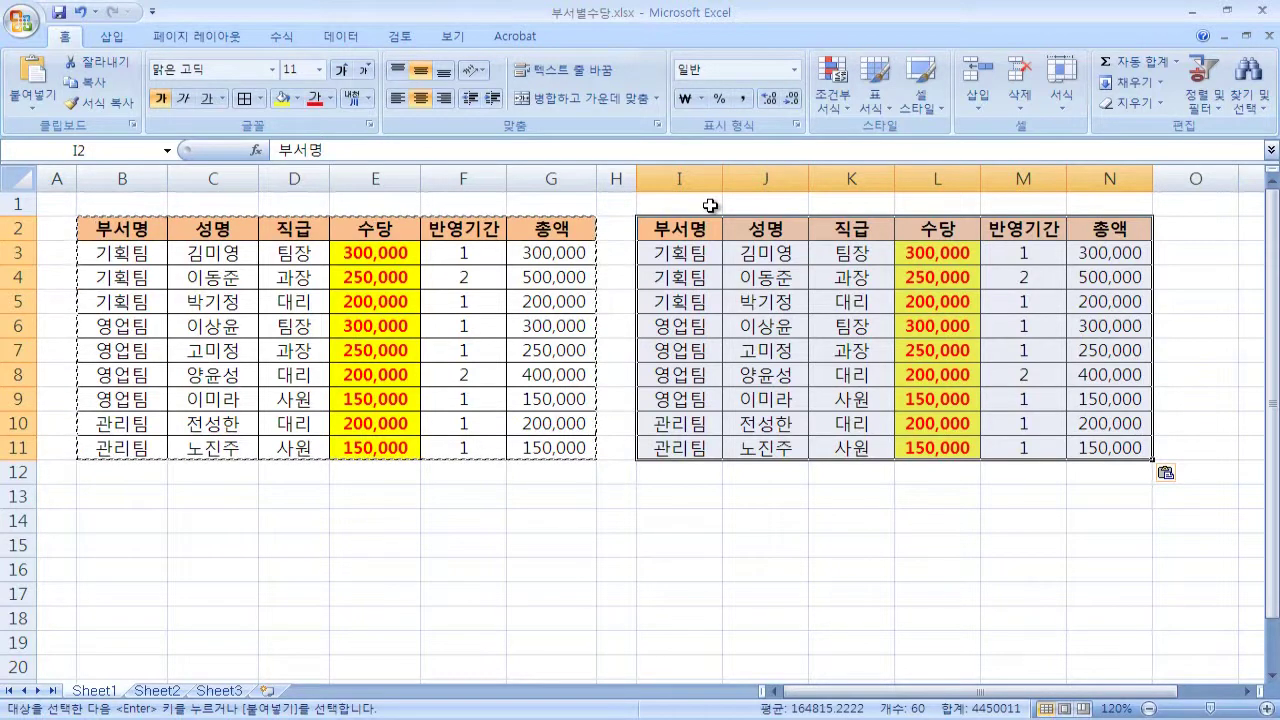
key(ctrl+z)
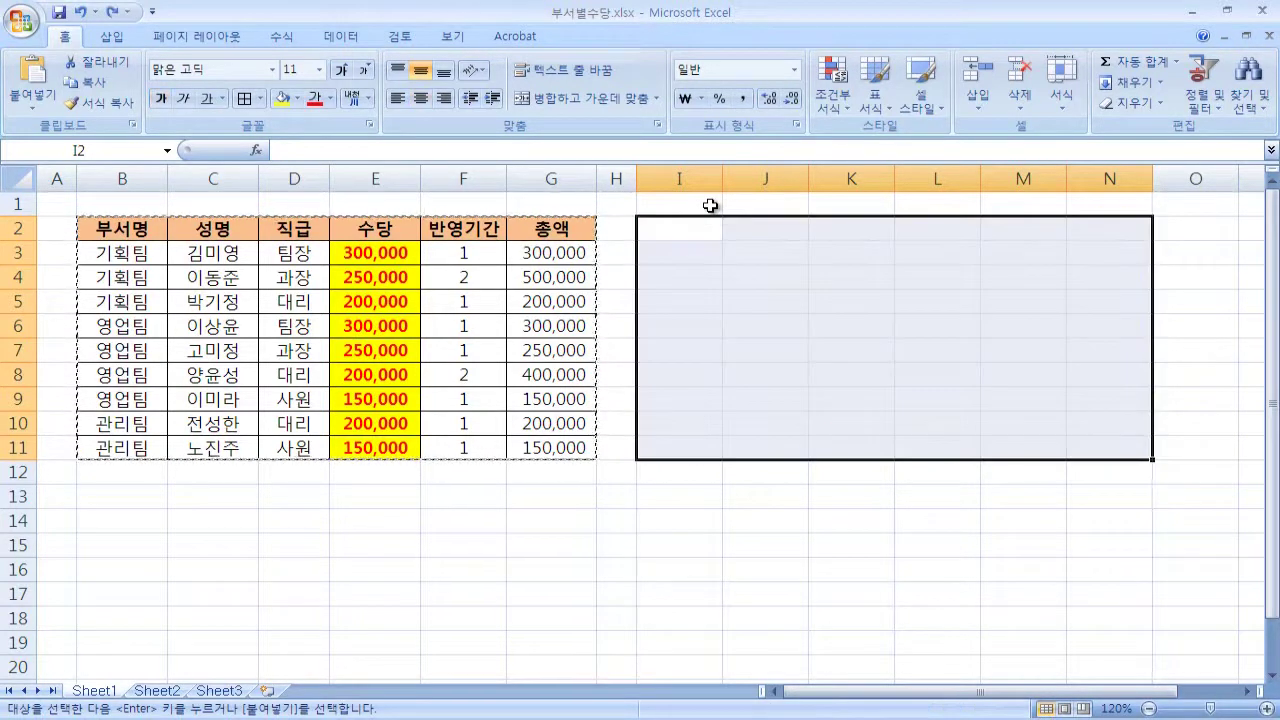
click(100, 229)
drag(160, 262, 545, 449)
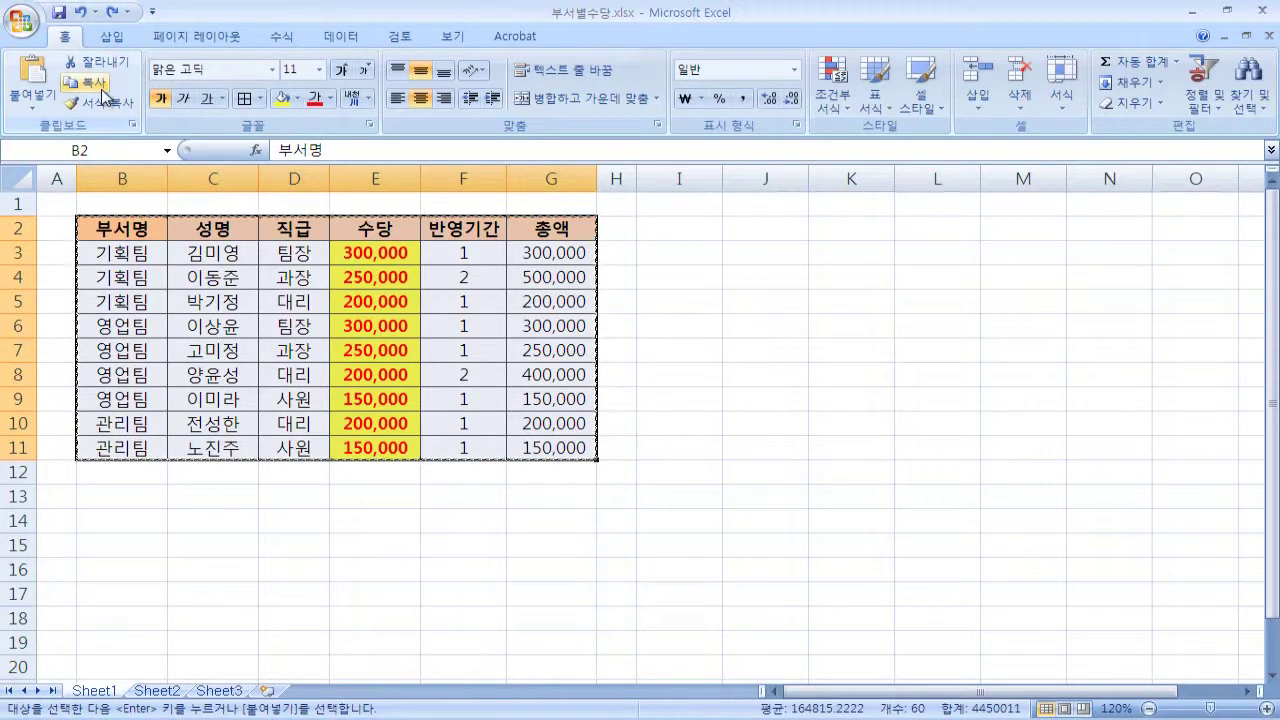
click(663, 230)
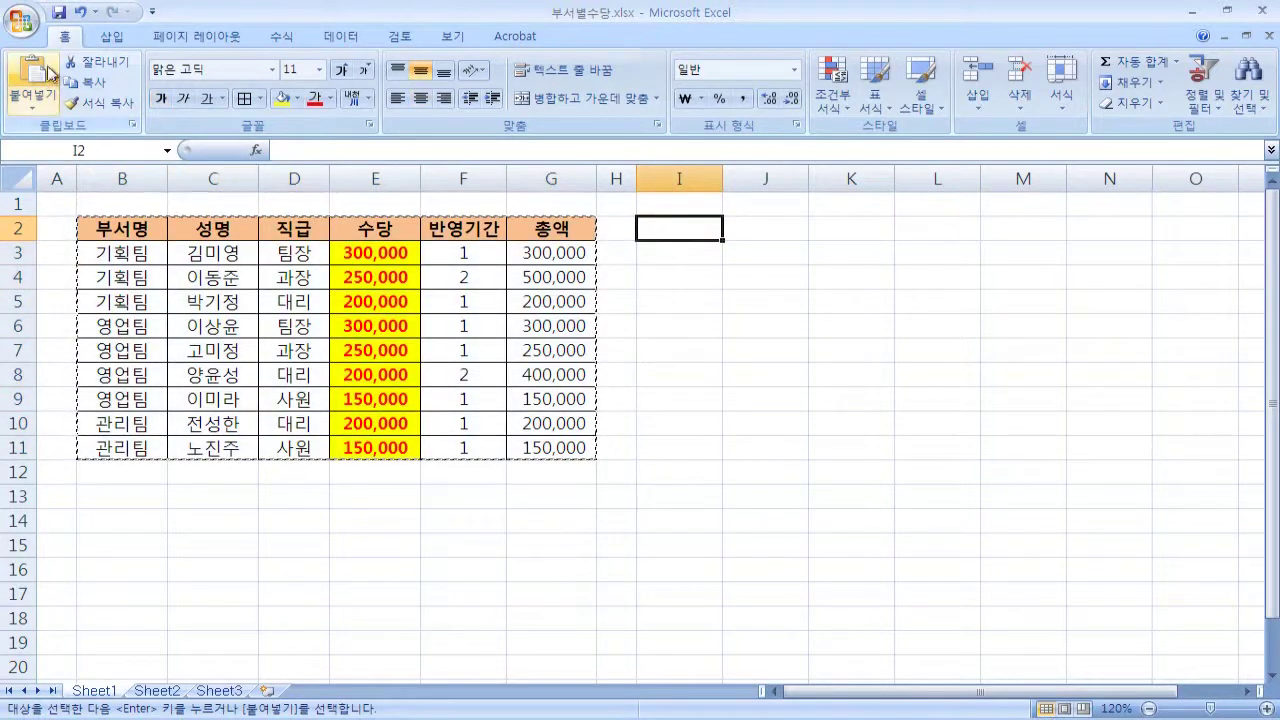
click(36, 115)
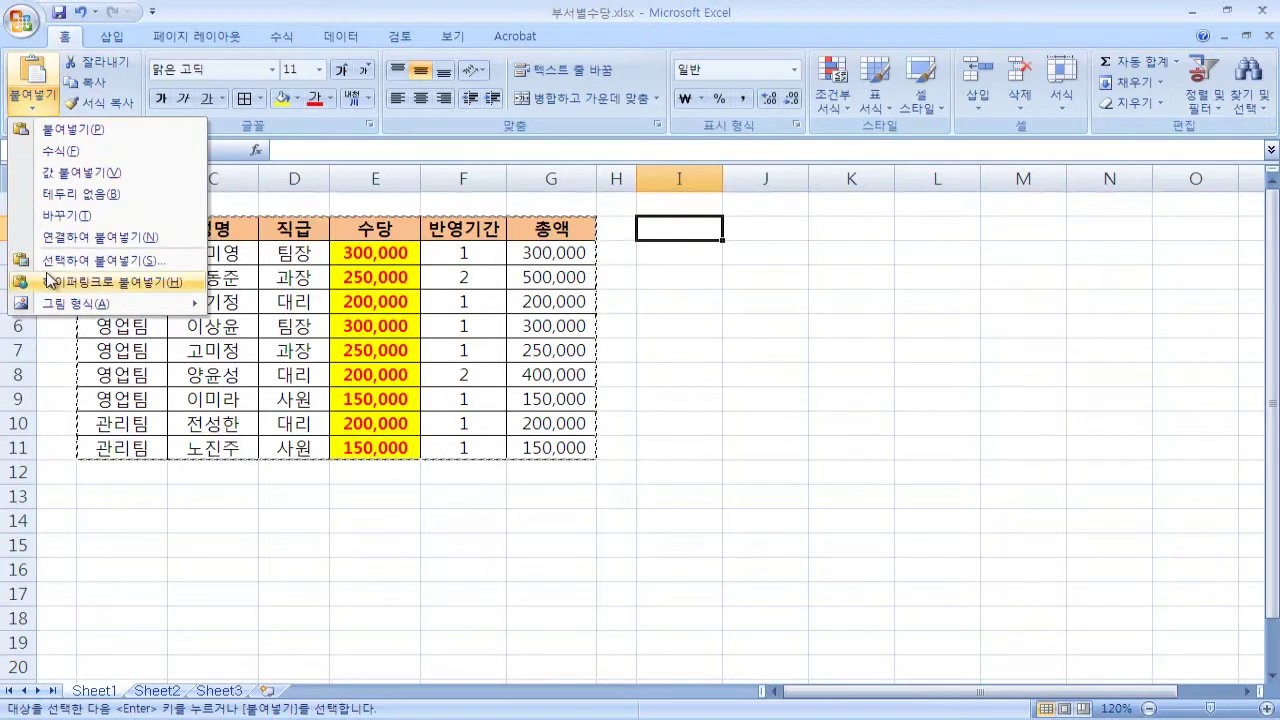
click(30, 80)
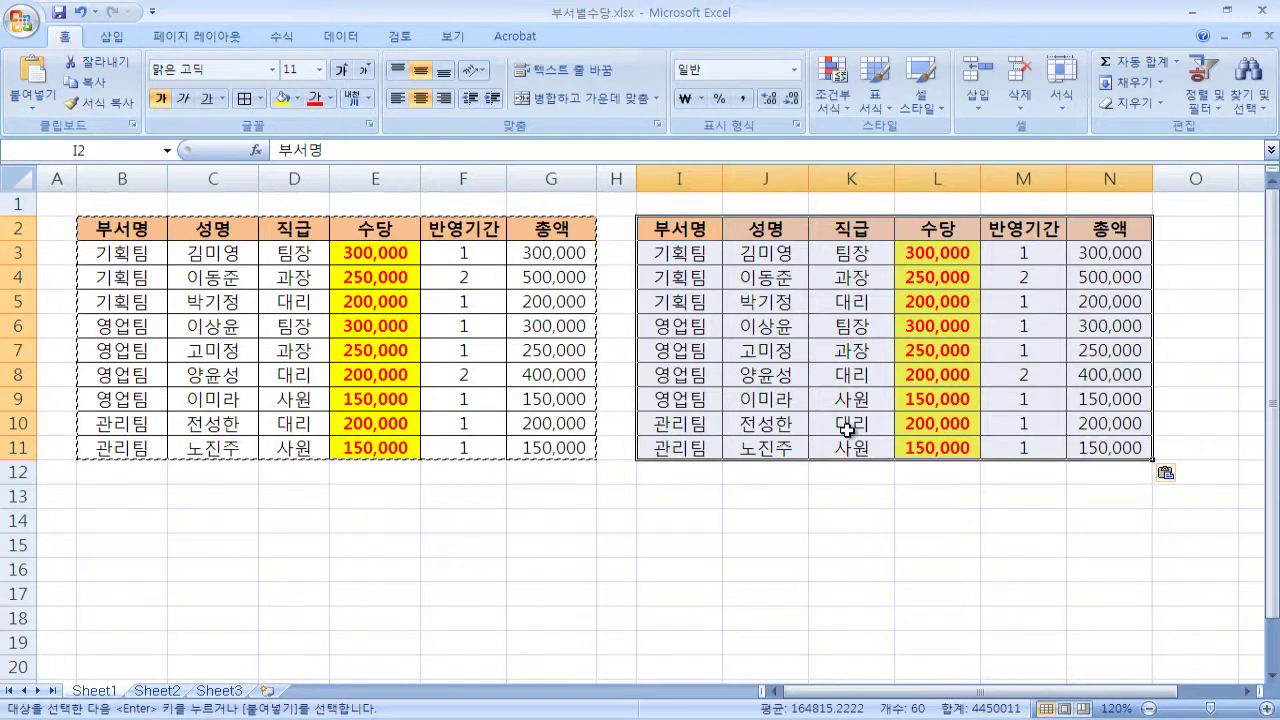
key(ctrl+z)
drag(135, 236, 540, 448)
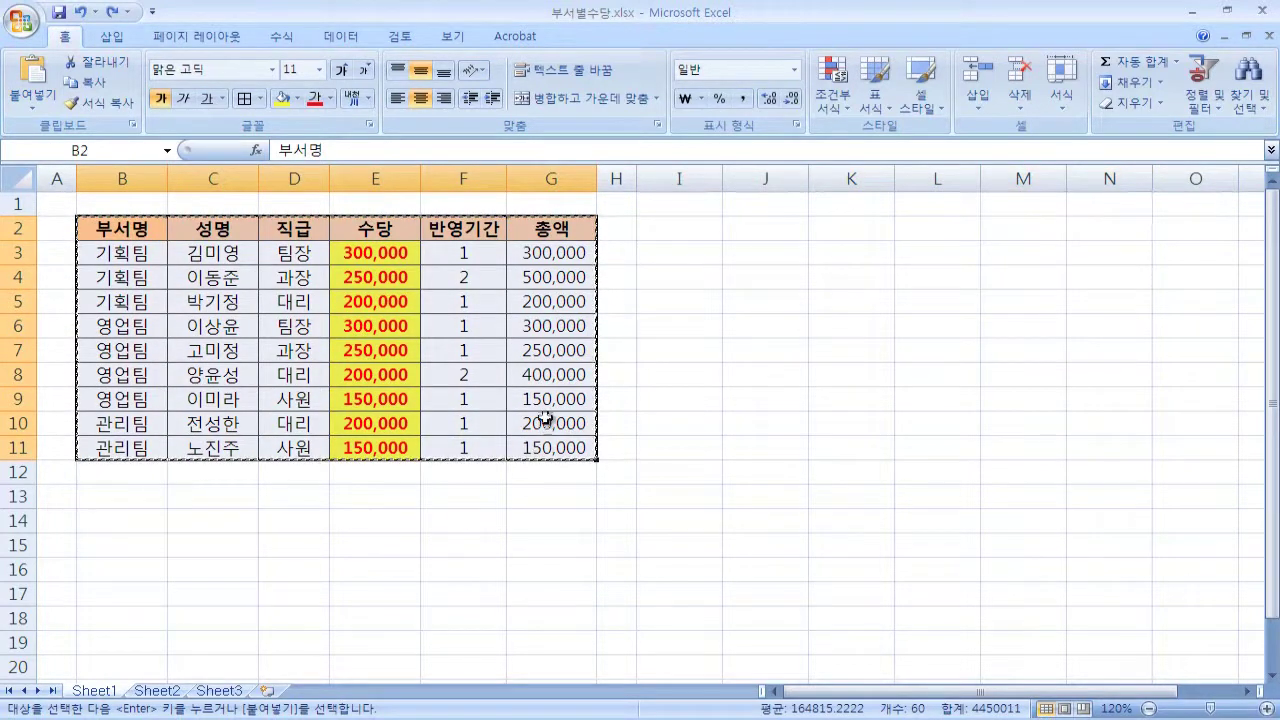
right_click(545, 419)
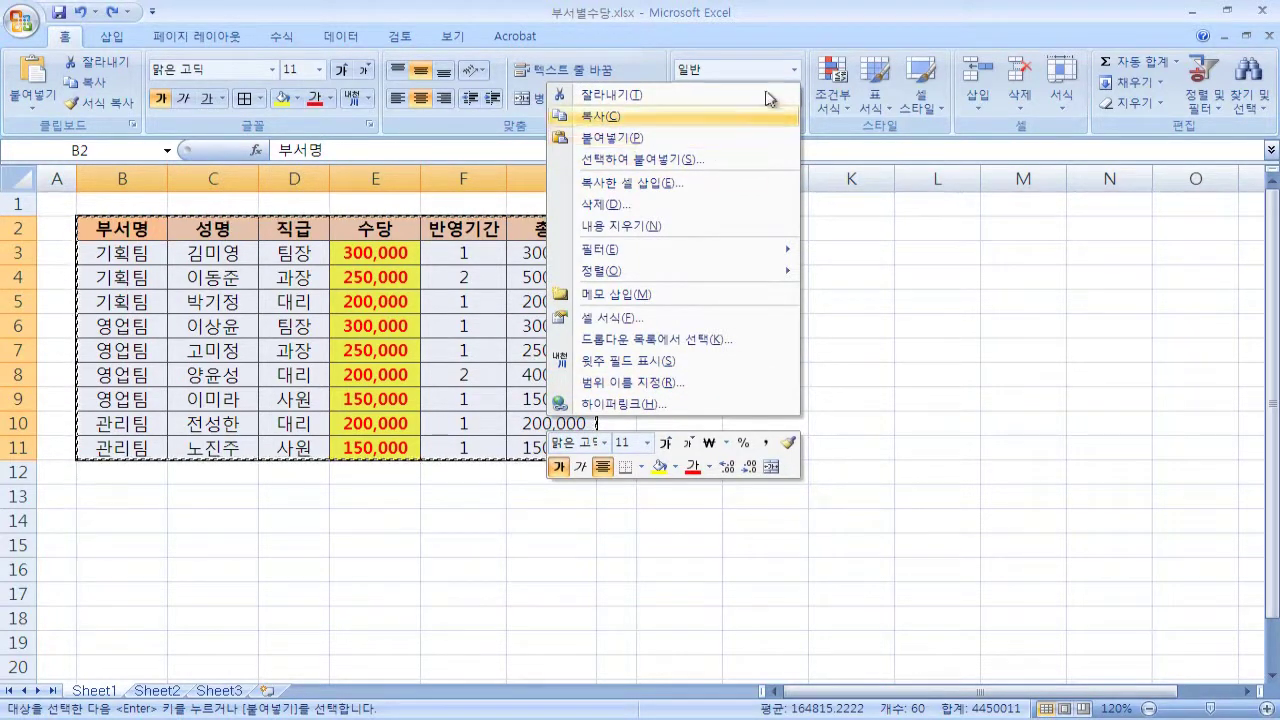
click(764, 34)
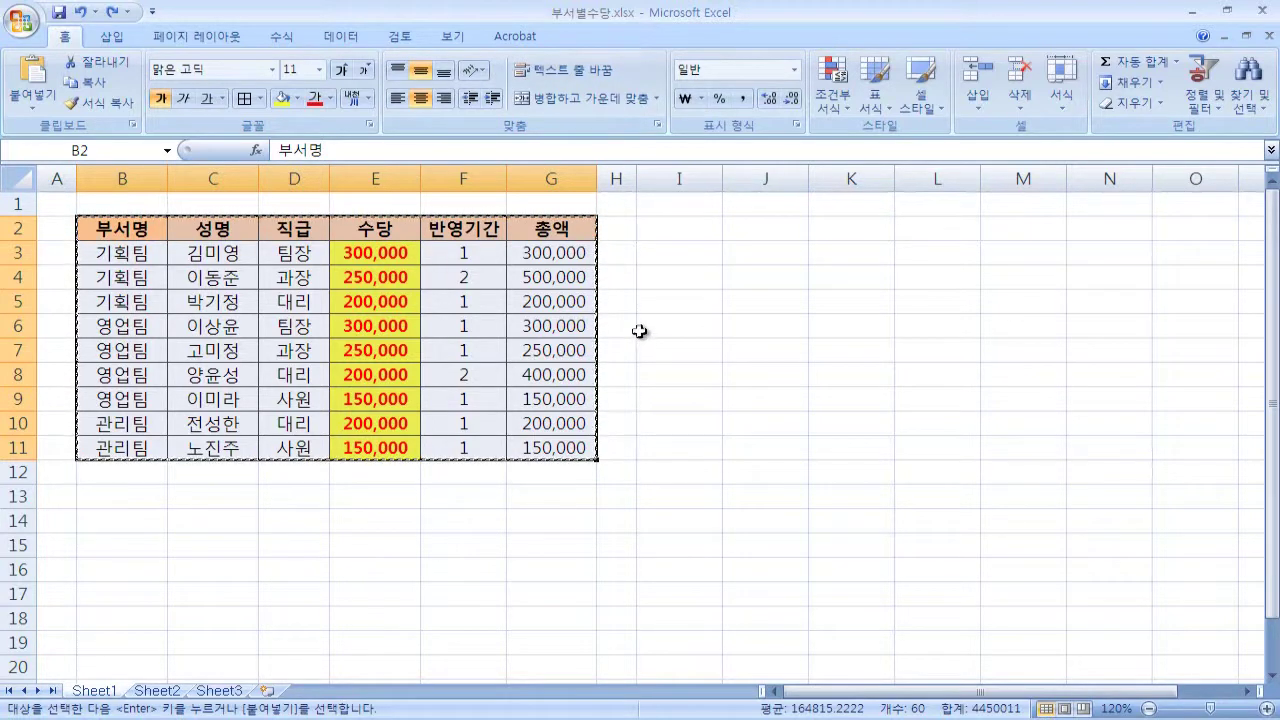
- Drag the table from B2:G11 down to B7:G16, copy it and select B2
click(213, 228)
drag(122, 228, 531, 448)
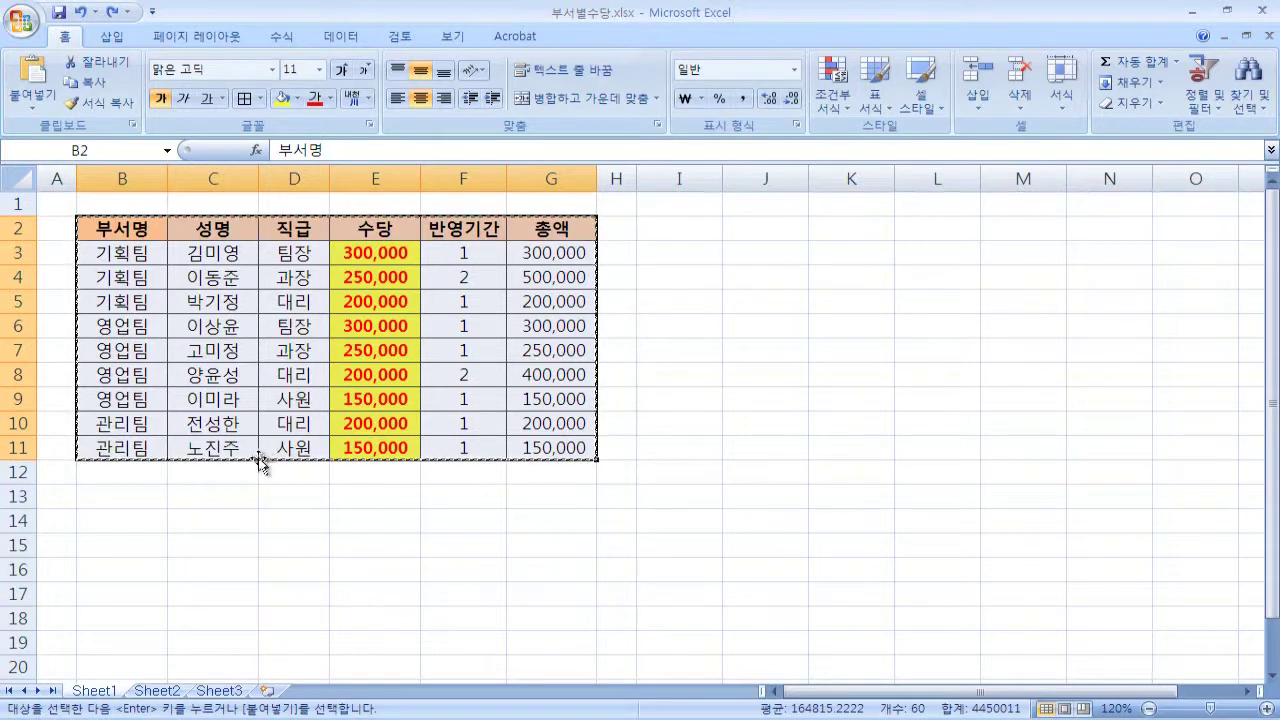
drag(266, 461, 262, 582)
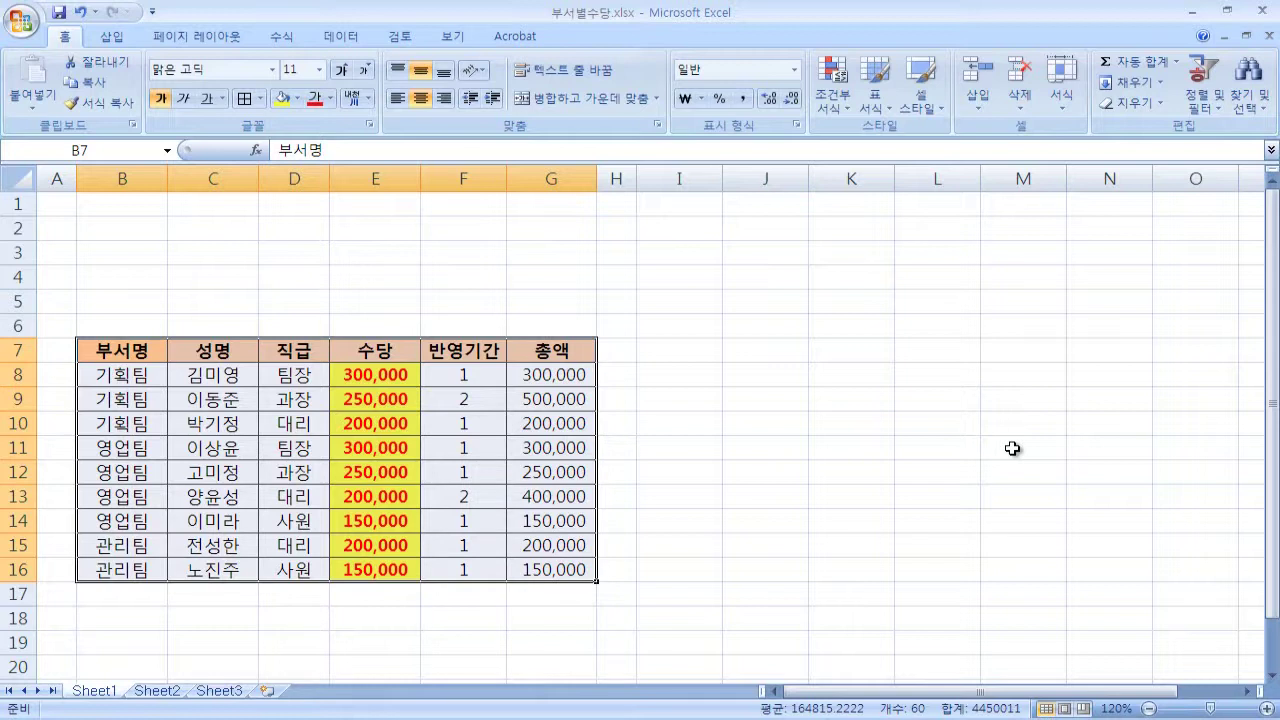
key(ctrl+c)
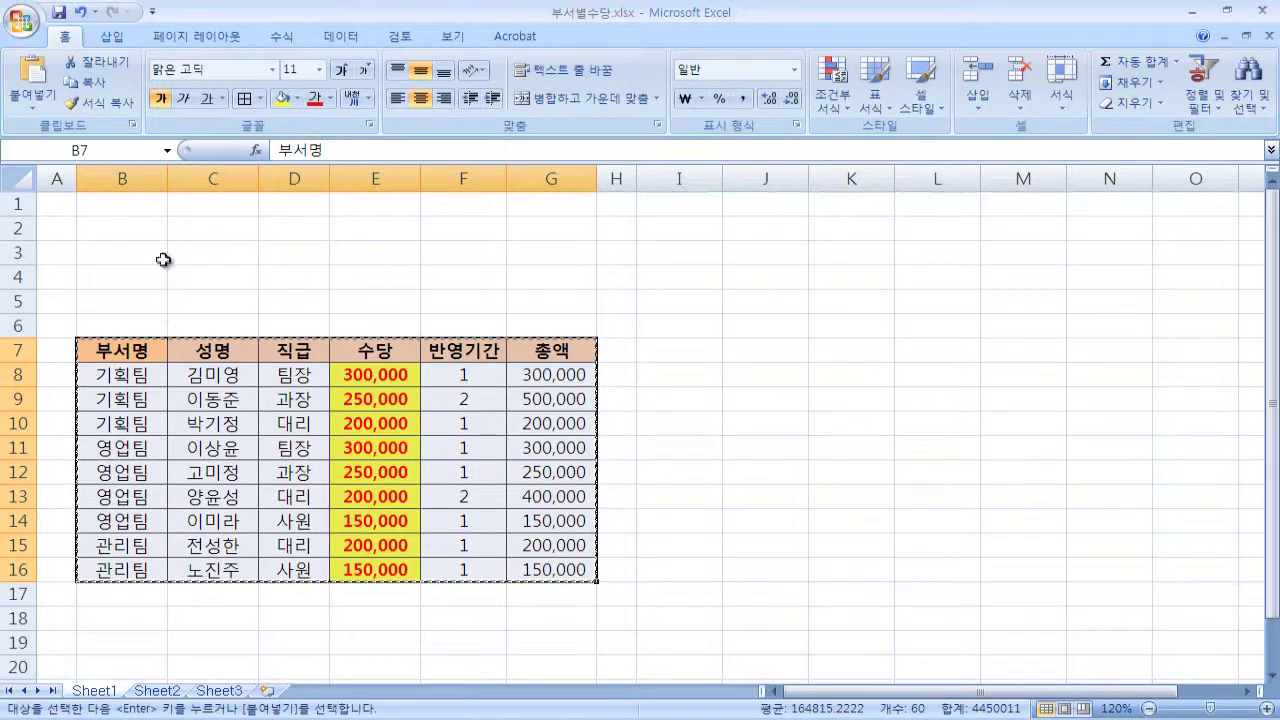
click(136, 235)
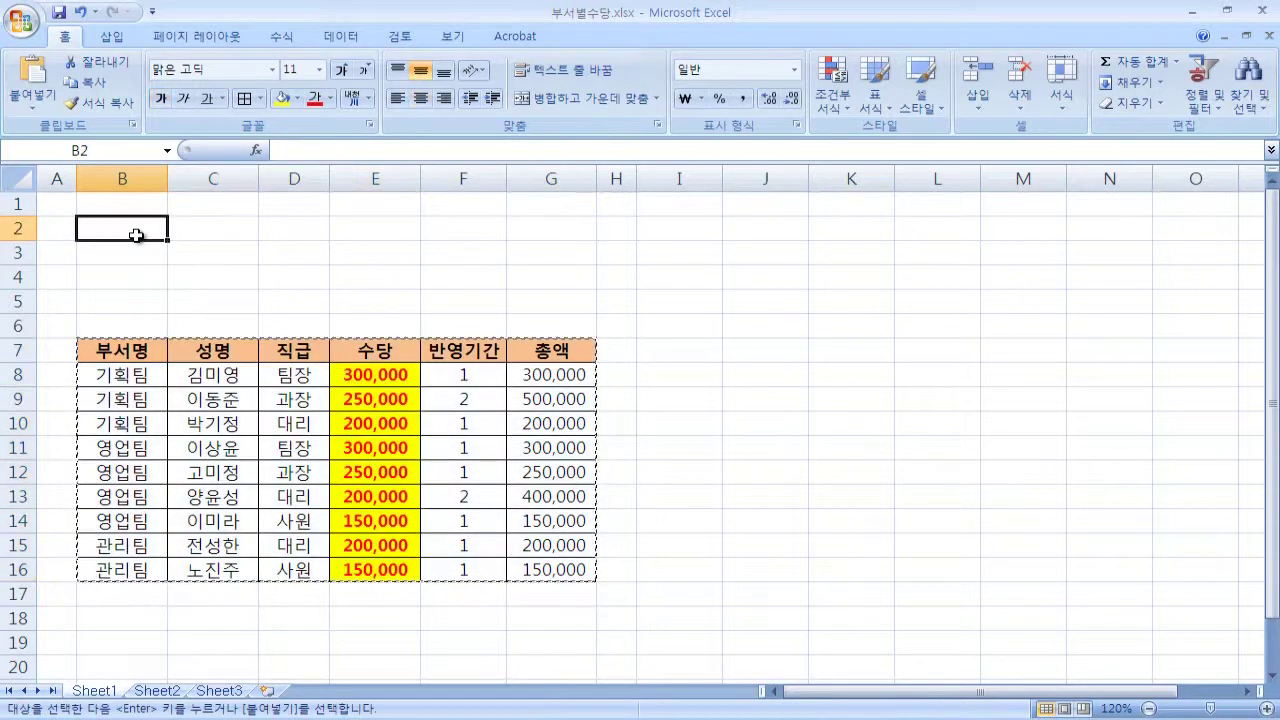
- Paste the table back at B2 so it occupies B2:G11 again
key(ctrl+v)
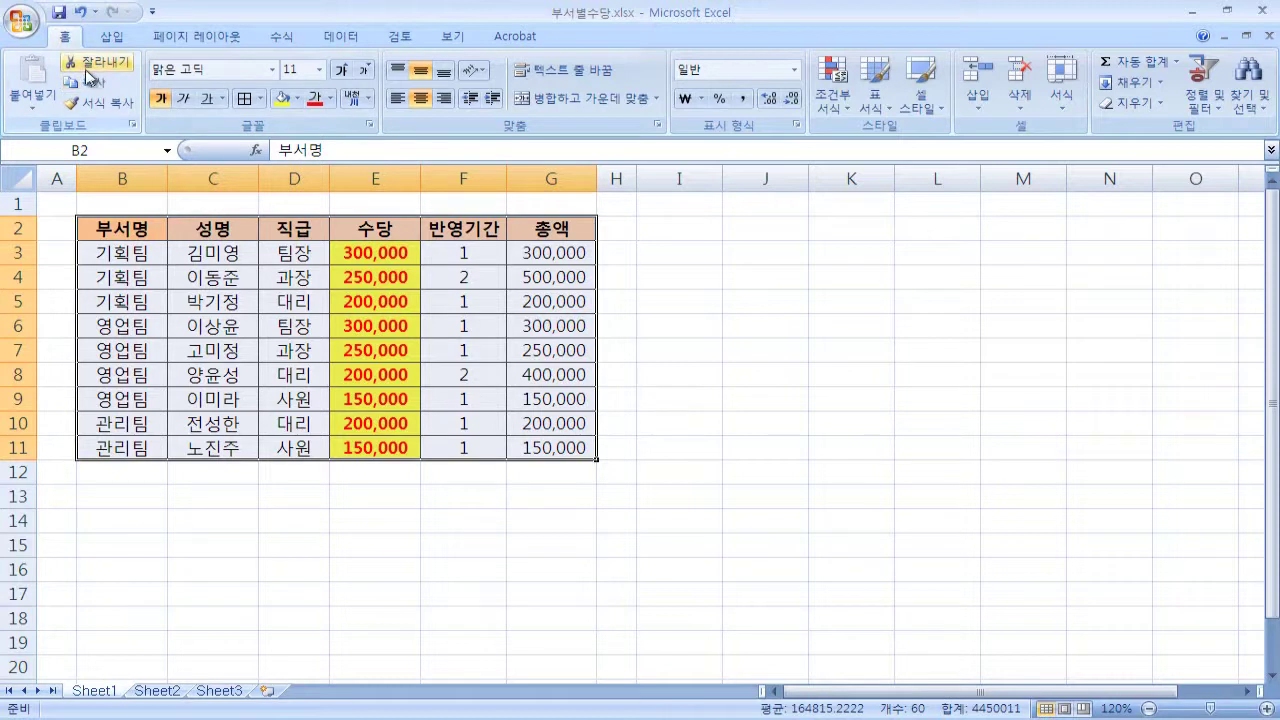
right_click(374, 231)
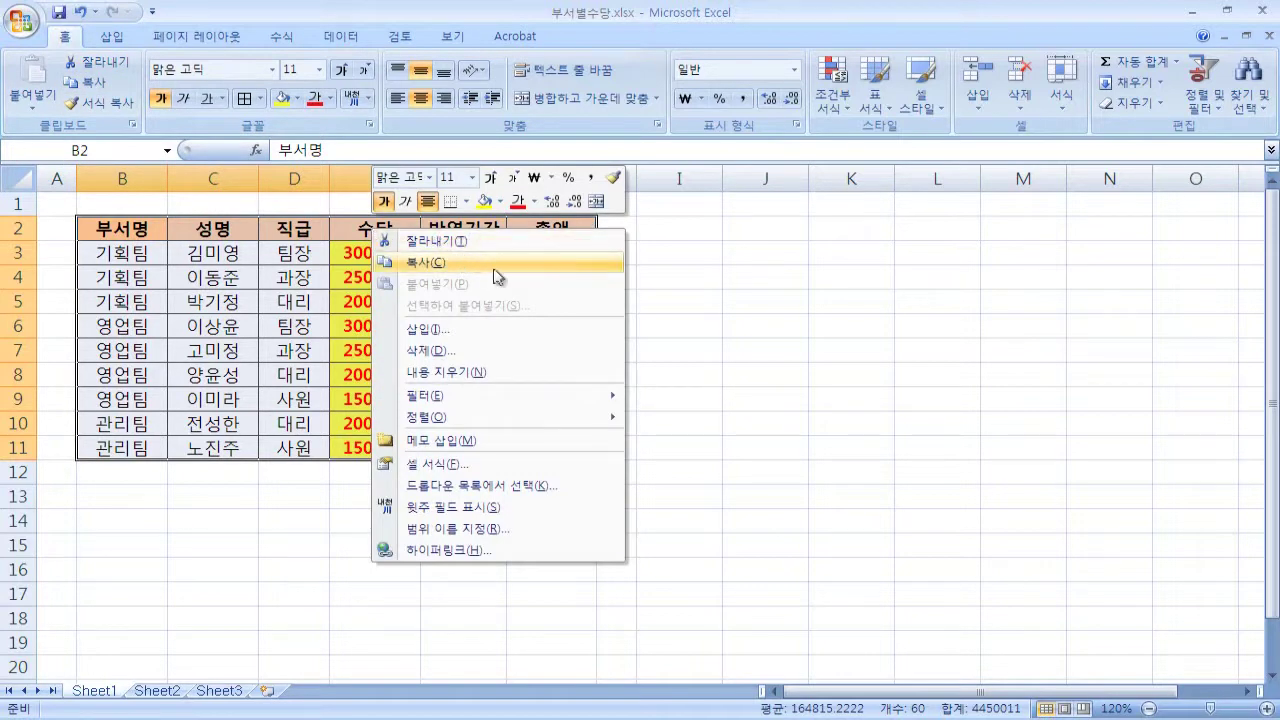
click(707, 40)
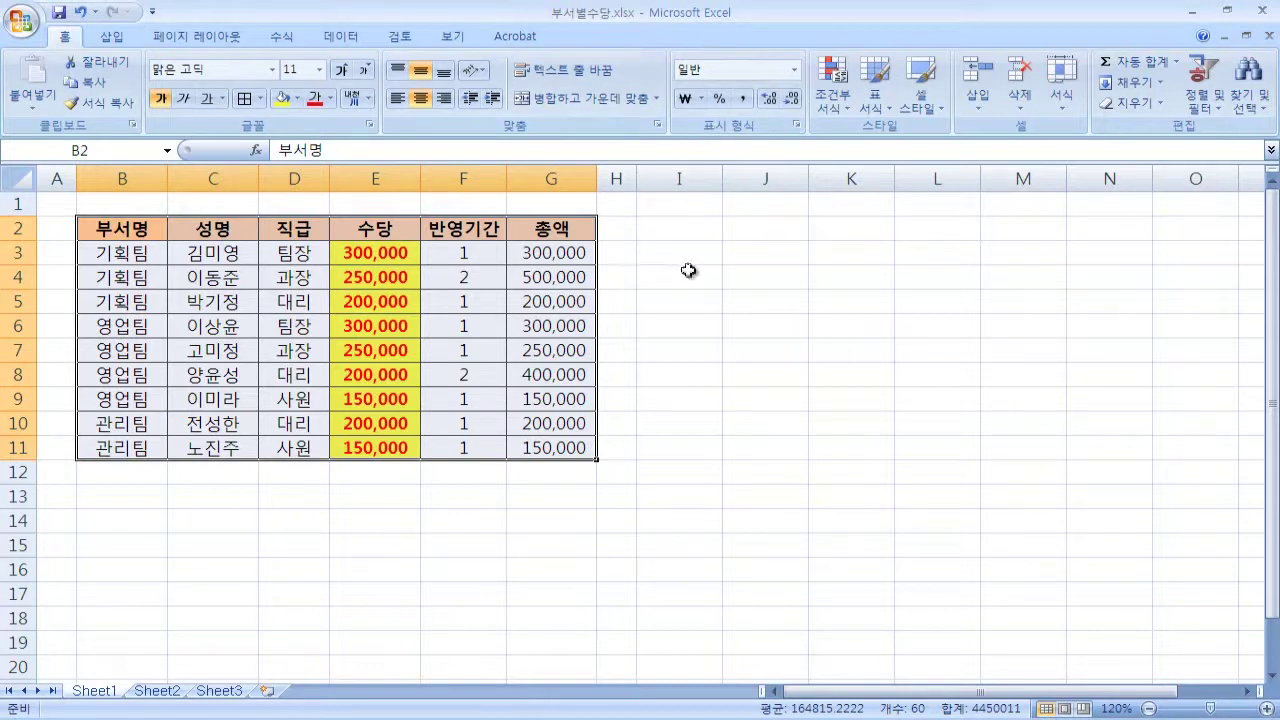
click(672, 342)
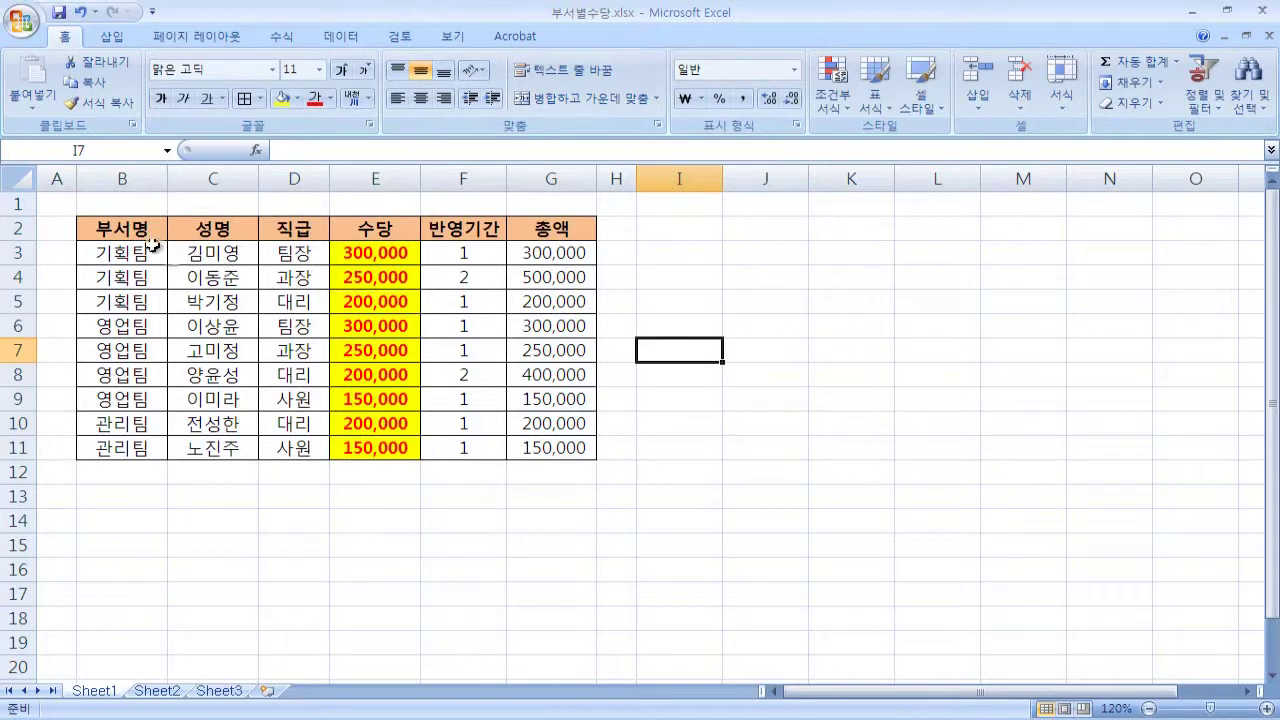
drag(135, 254, 150, 450)
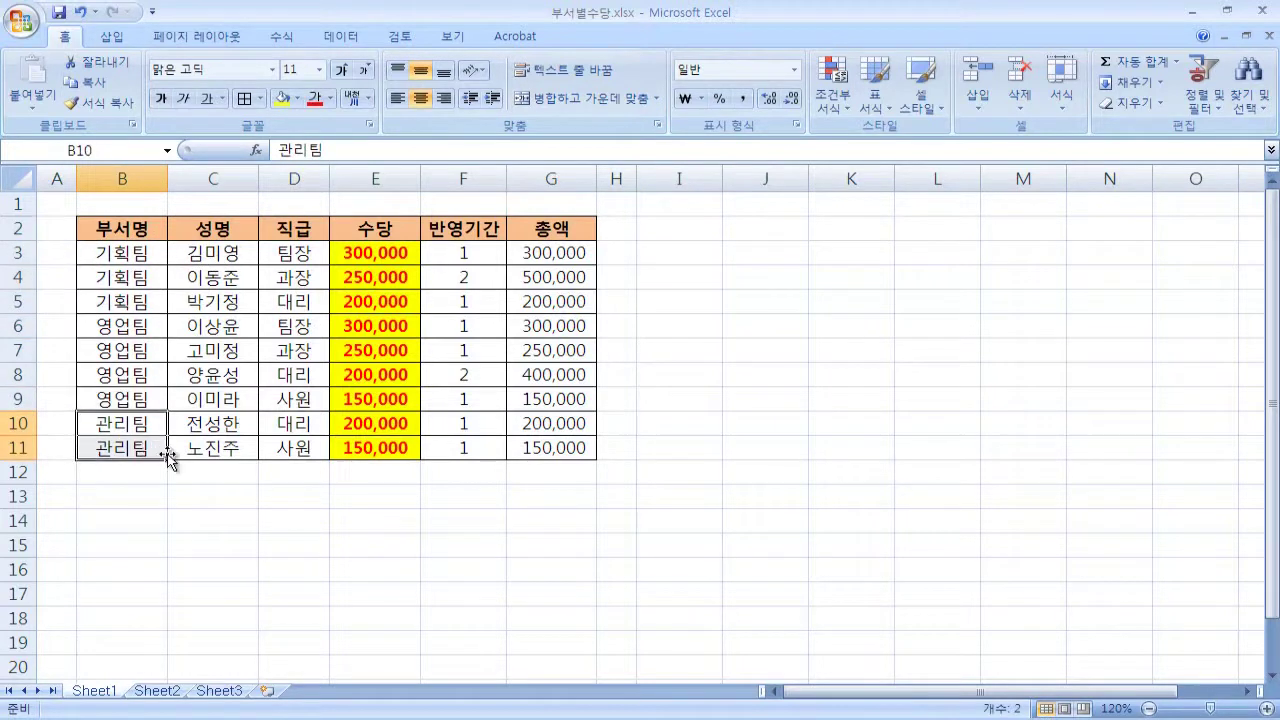
mouse_move(137, 252)
mouse_down()
mouse_move(250, 303)
mouse_move(540, 302)
mouse_up()
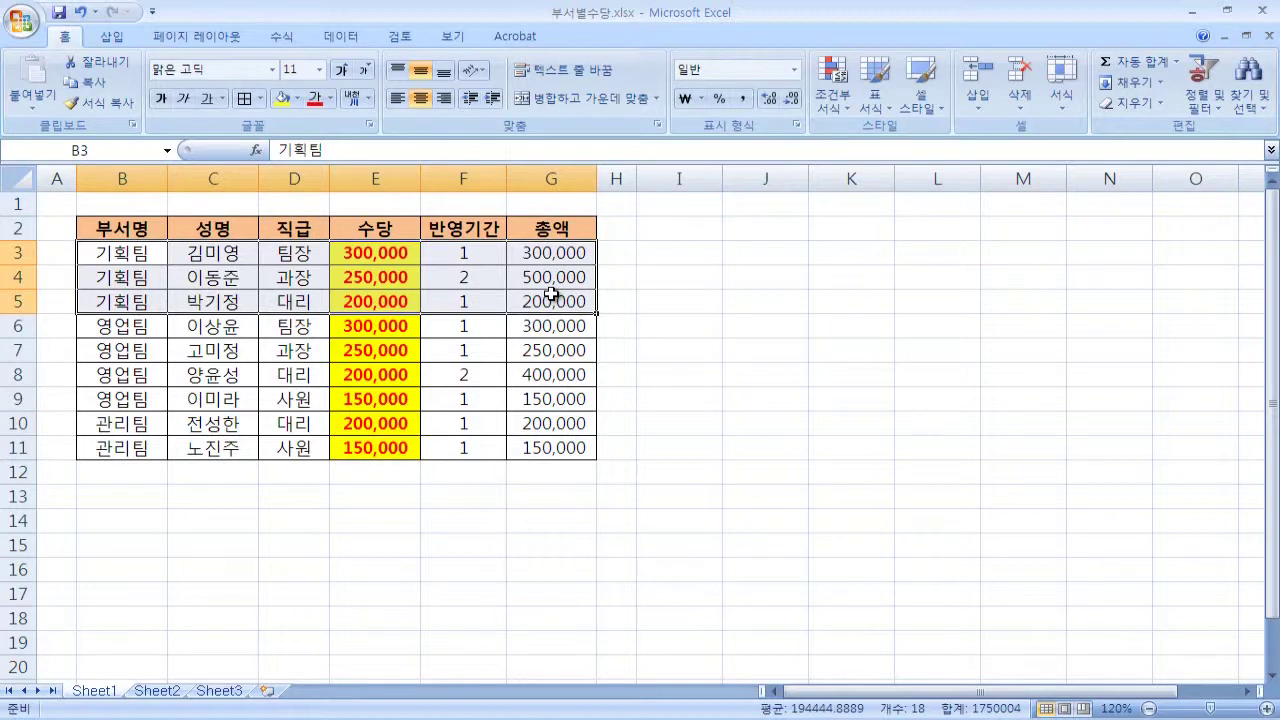
key(ctrl+c)
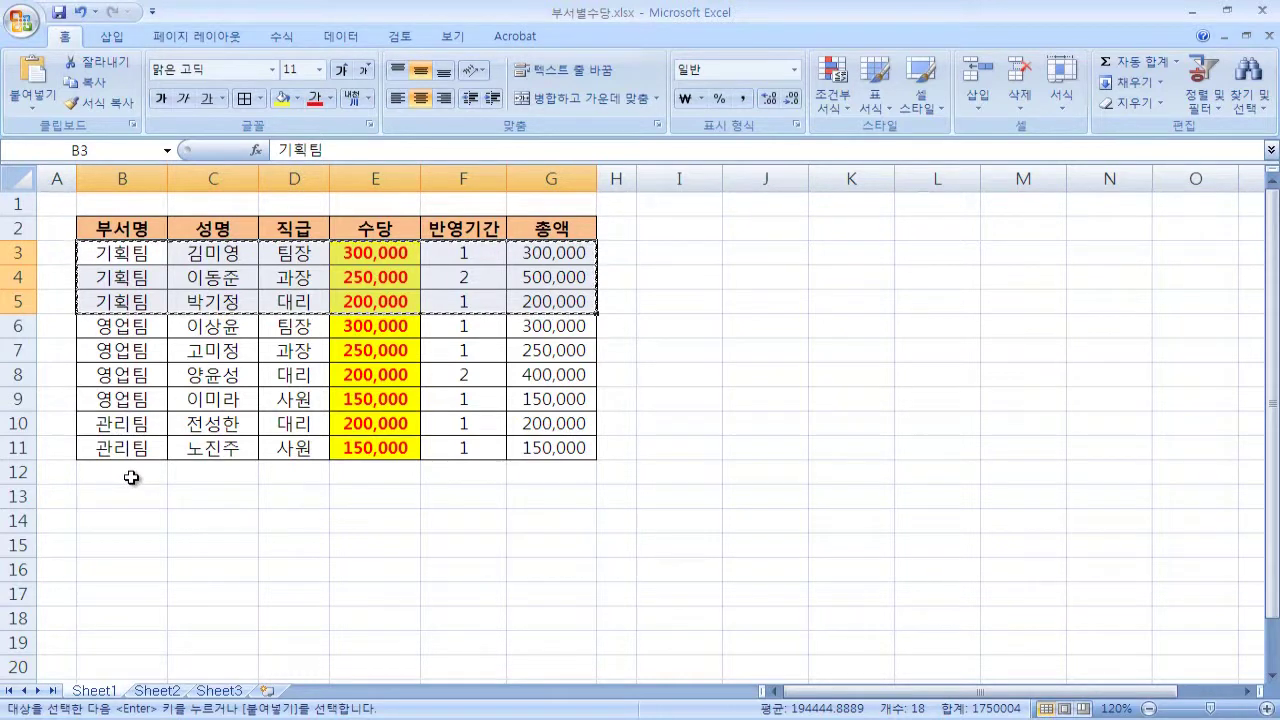
click(131, 474)
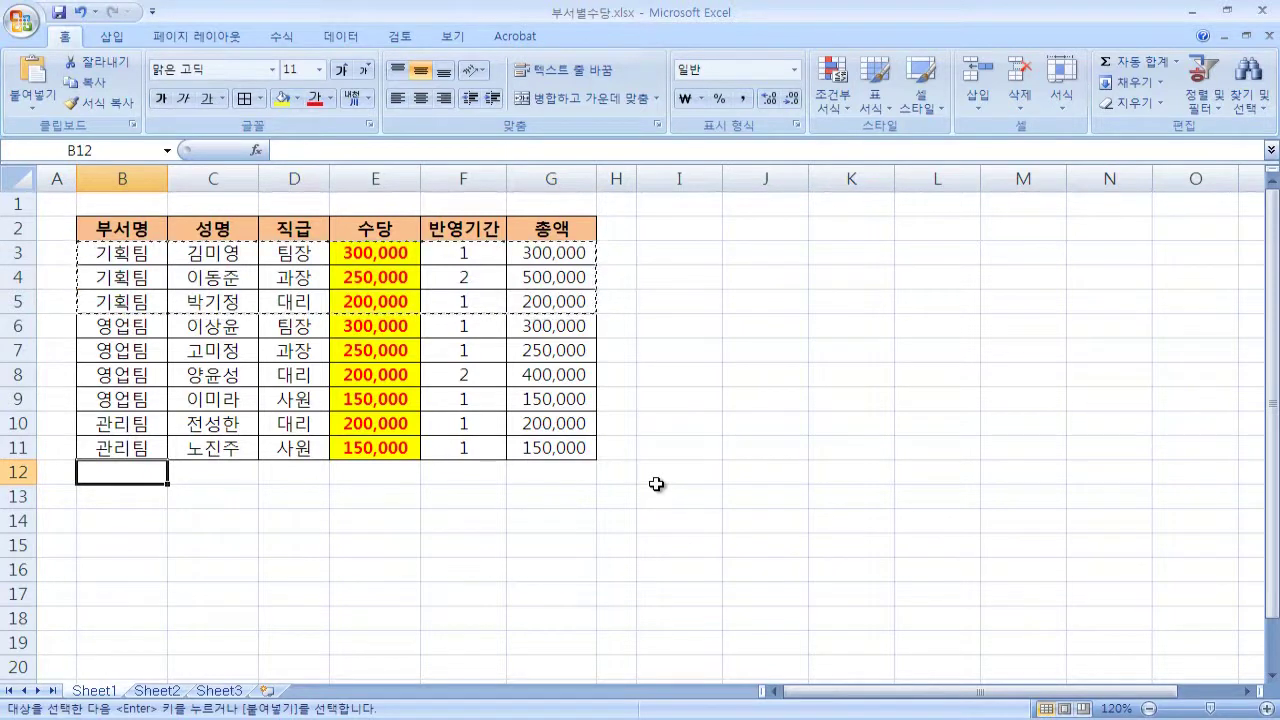
key(ctrl+v)
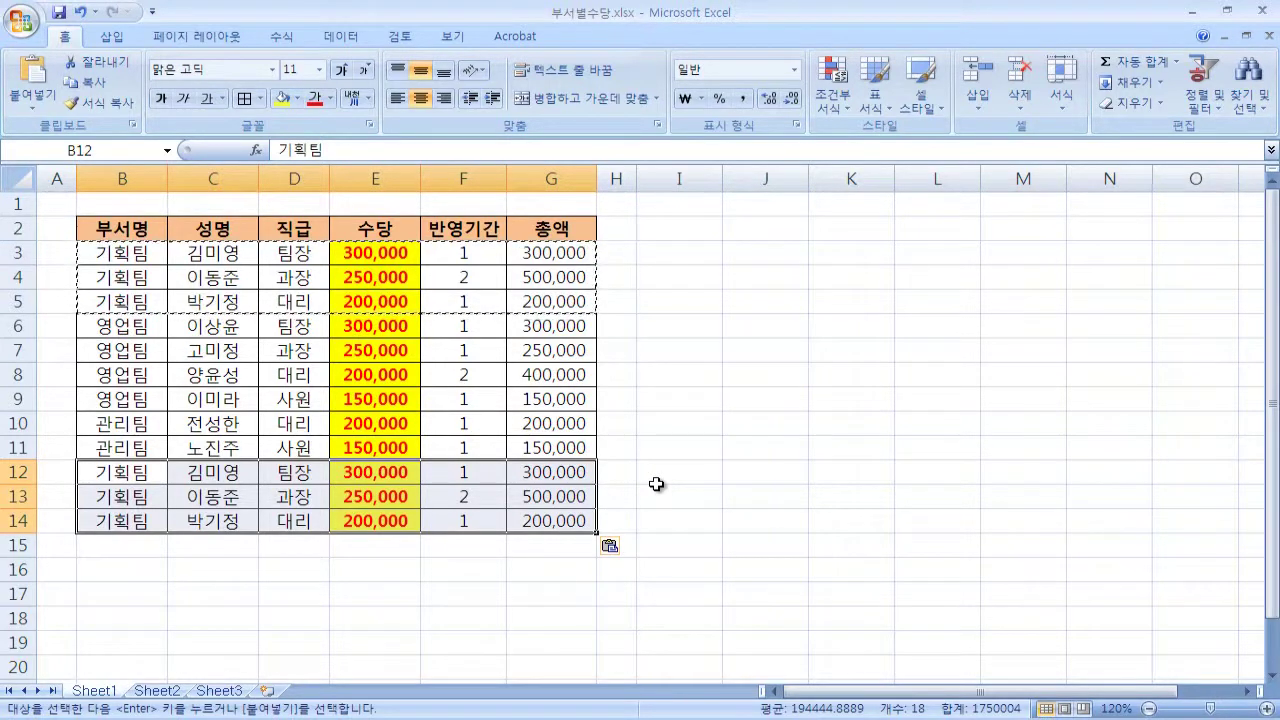
key(ctrl+z)
click(710, 489)
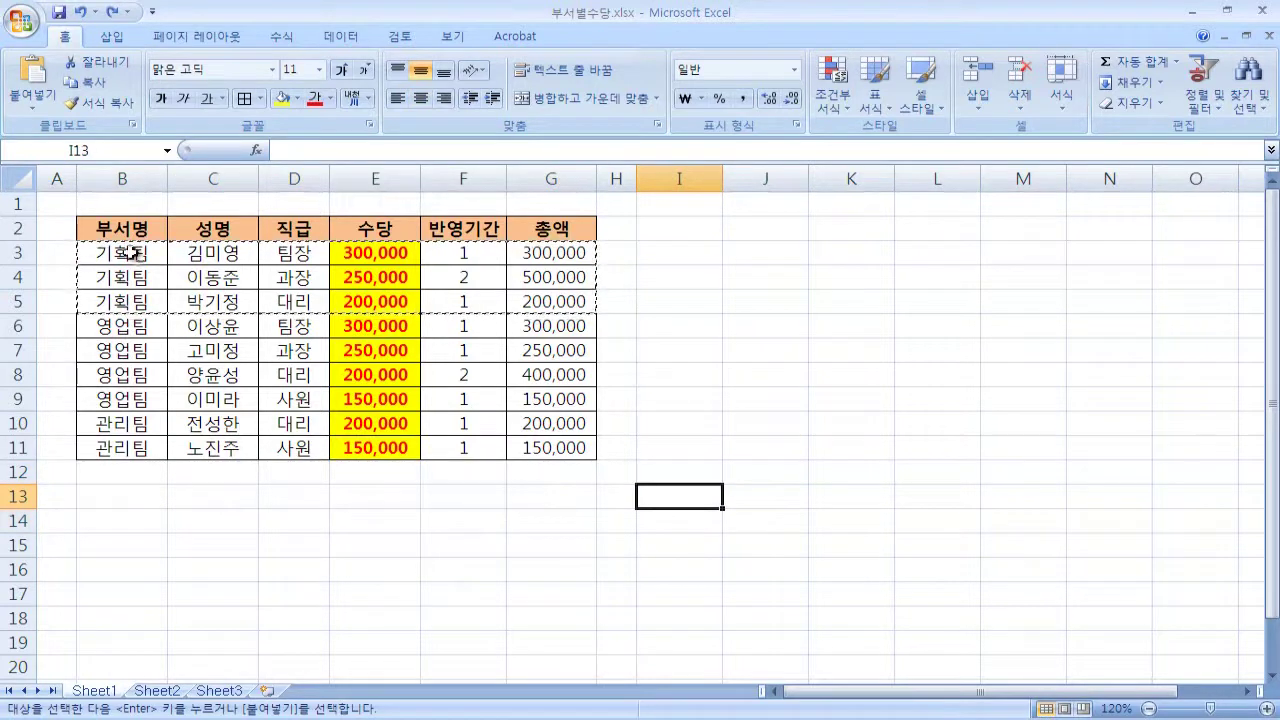
mouse_move(137, 252)
mouse_down()
mouse_move(453, 301)
mouse_move(530, 300)
mouse_up()
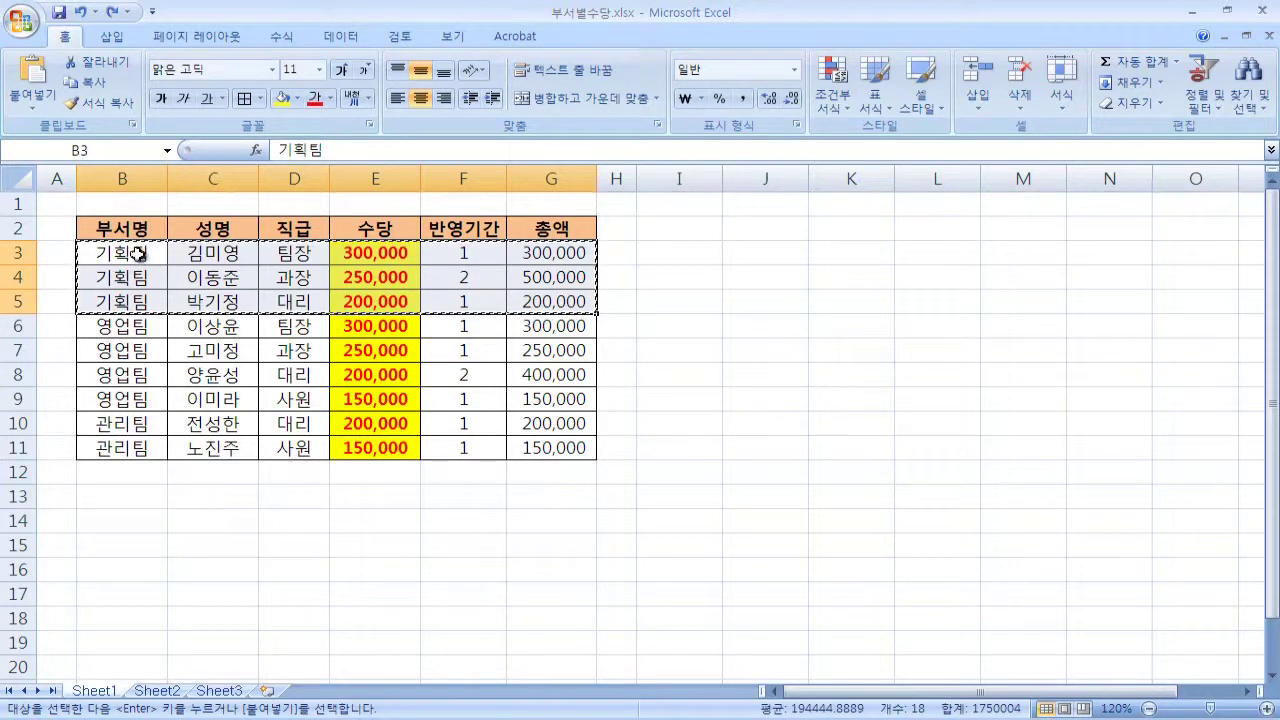
mouse_move(145, 262)
mouse_down()
mouse_move(210, 290)
mouse_move(545, 294)
mouse_up()
click(134, 423)
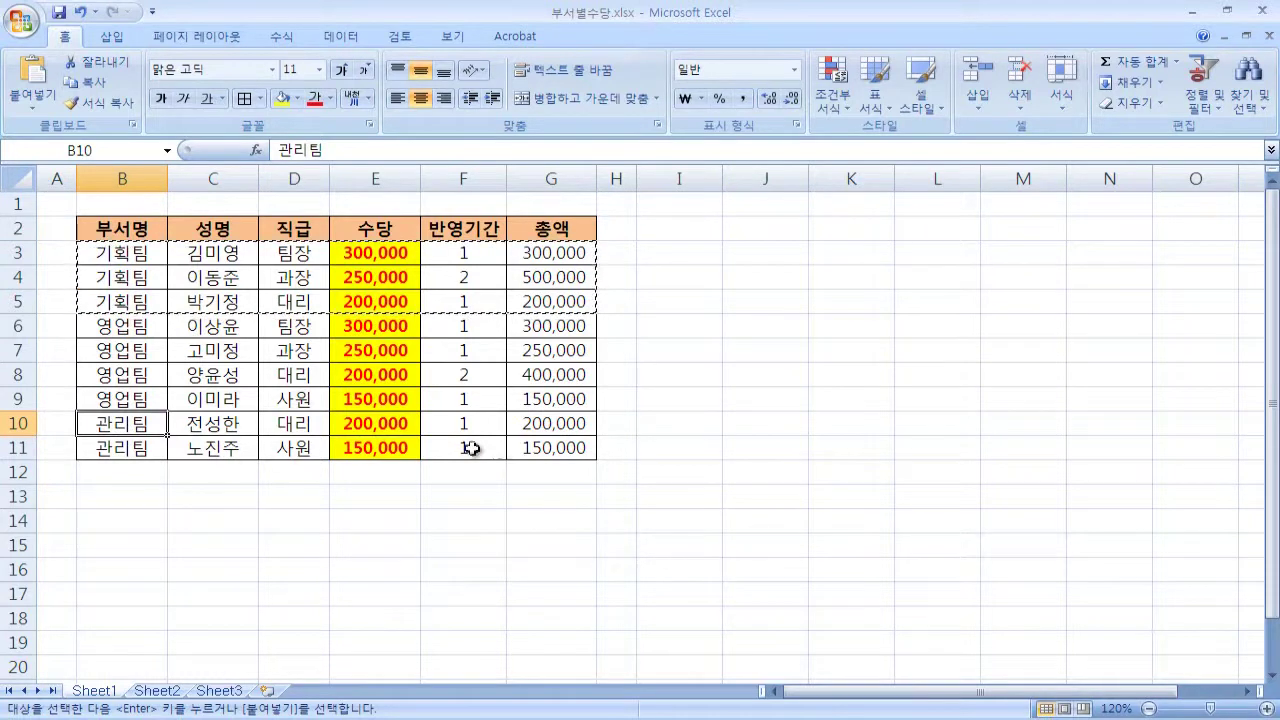
key(ctrl+v)
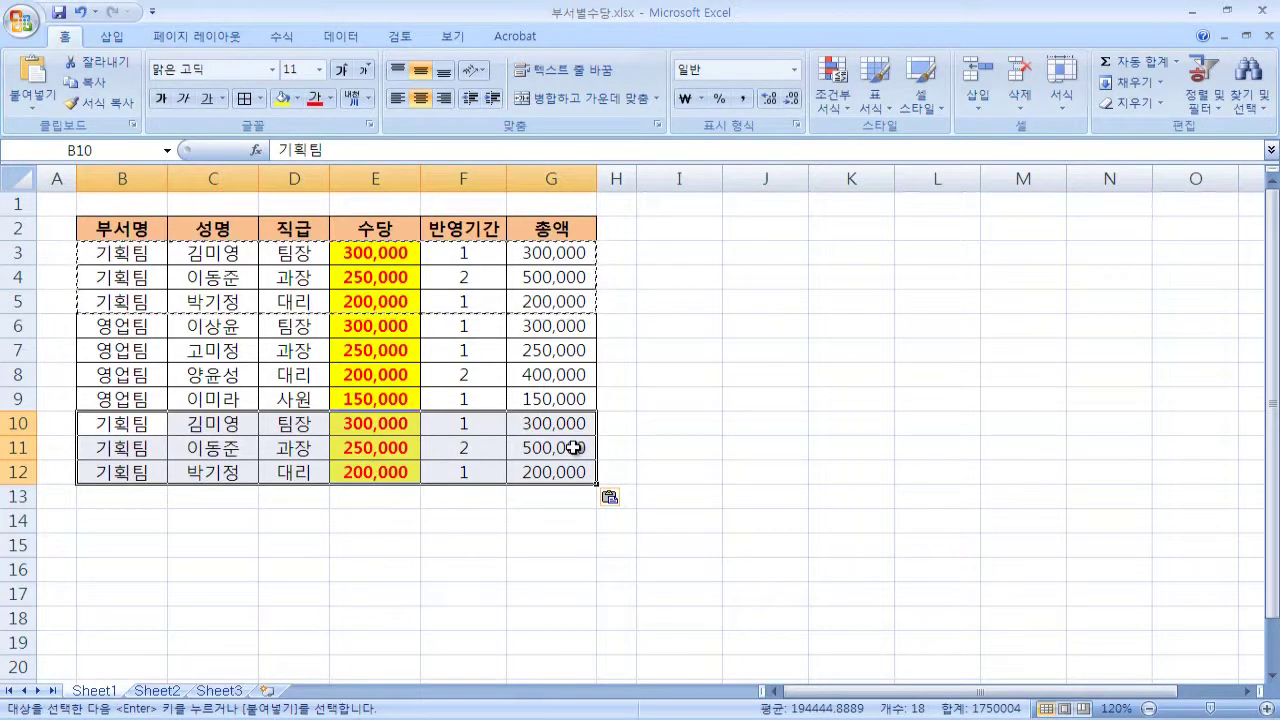
key(ctrl+z)
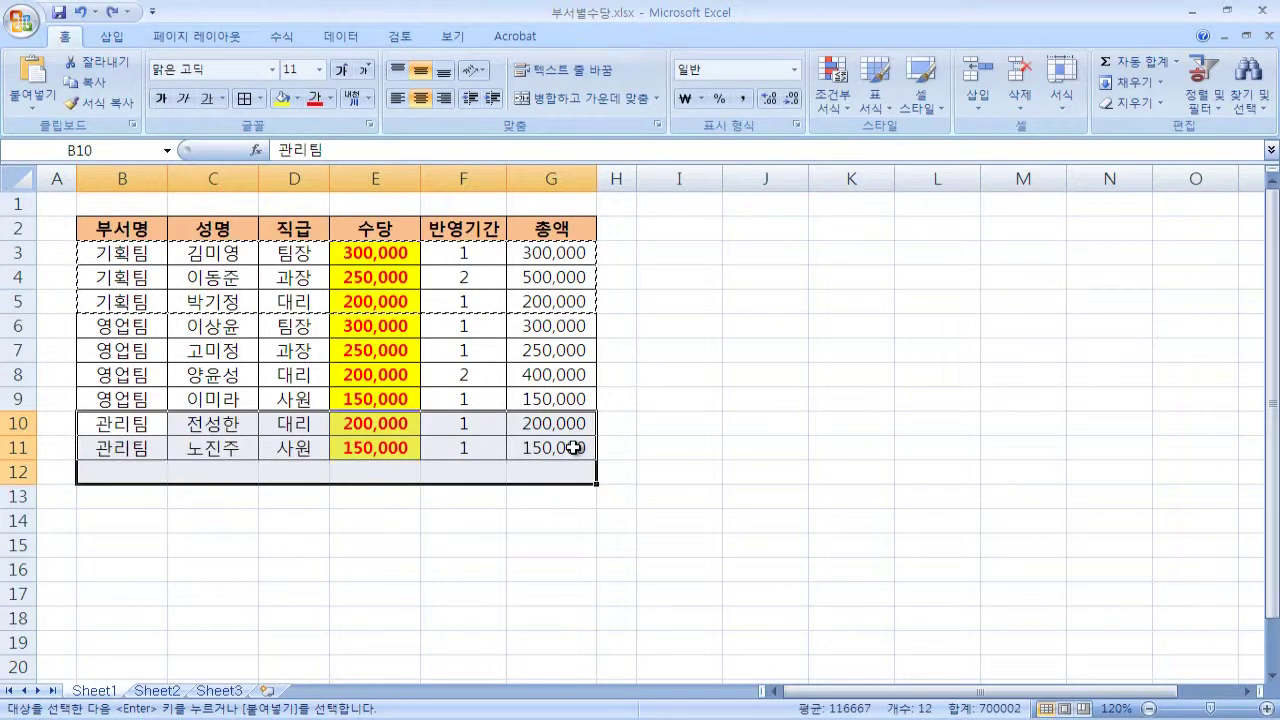
- Select cell B10, the first 관리팀 row, as the insertion point
click(97, 424)
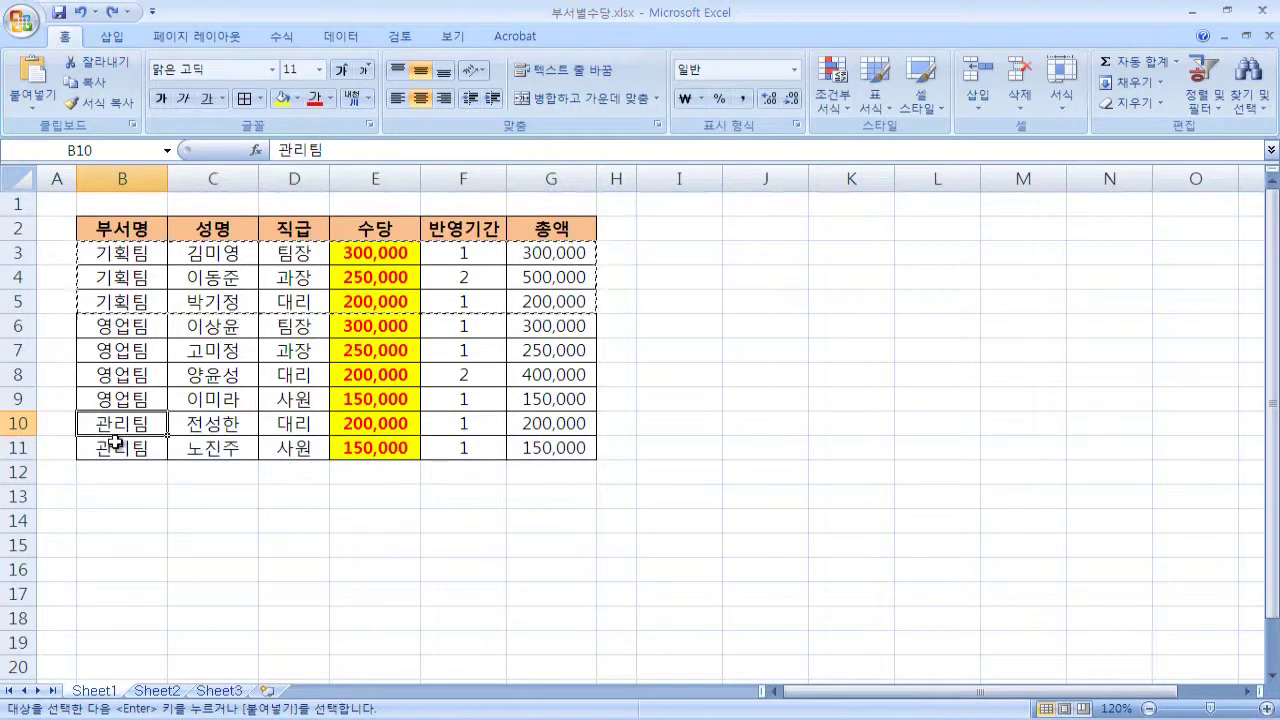
right_click(99, 428)
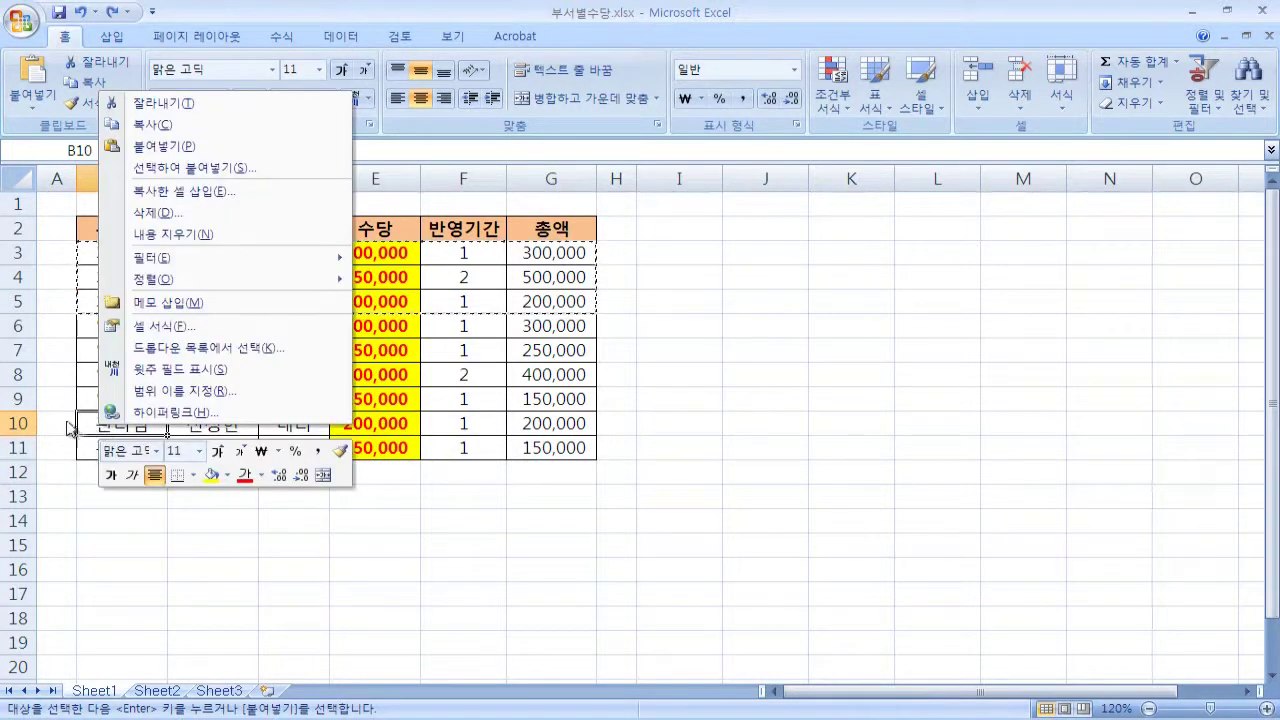
click(88, 428)
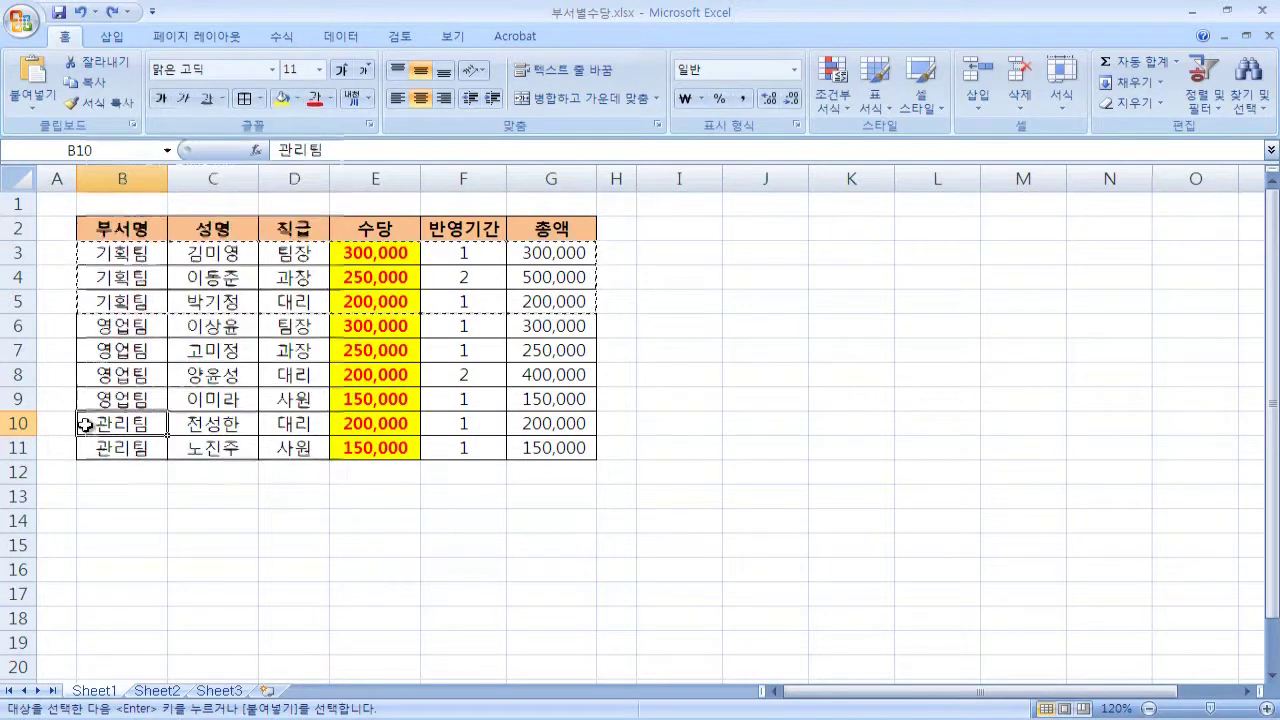
right_click(87, 426)
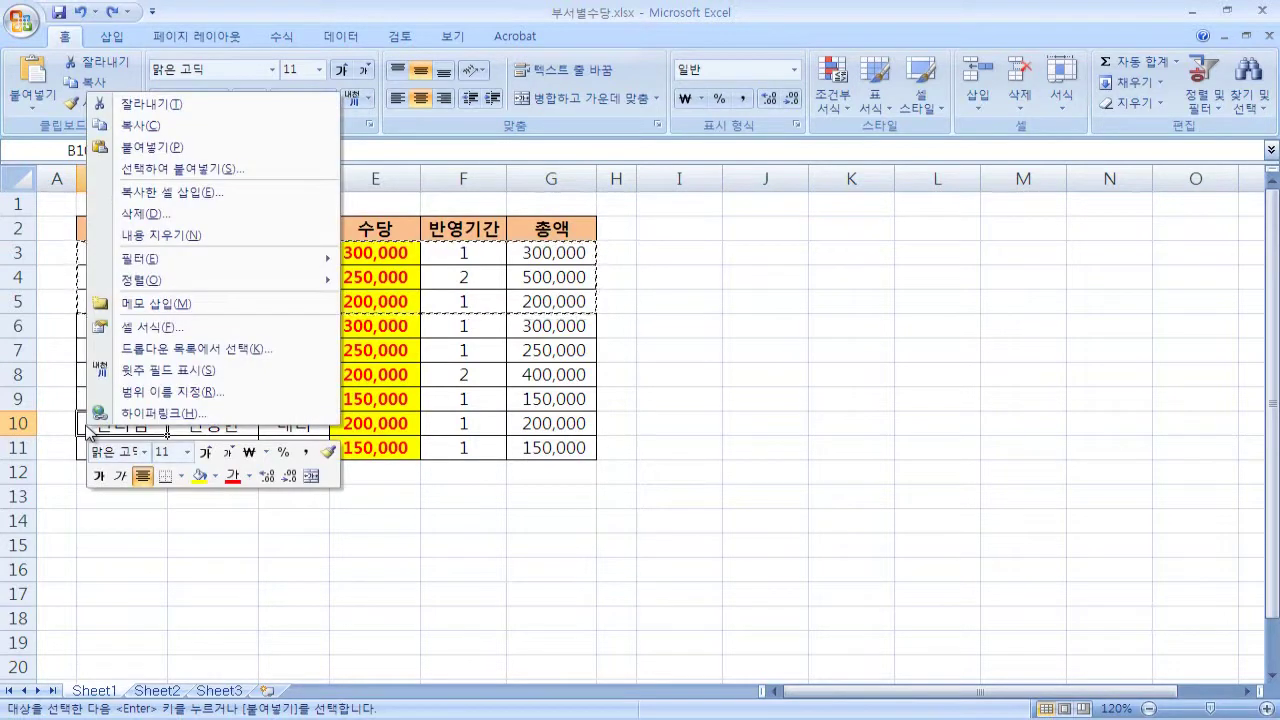
click(54, 428)
drag(115, 424, 561, 426)
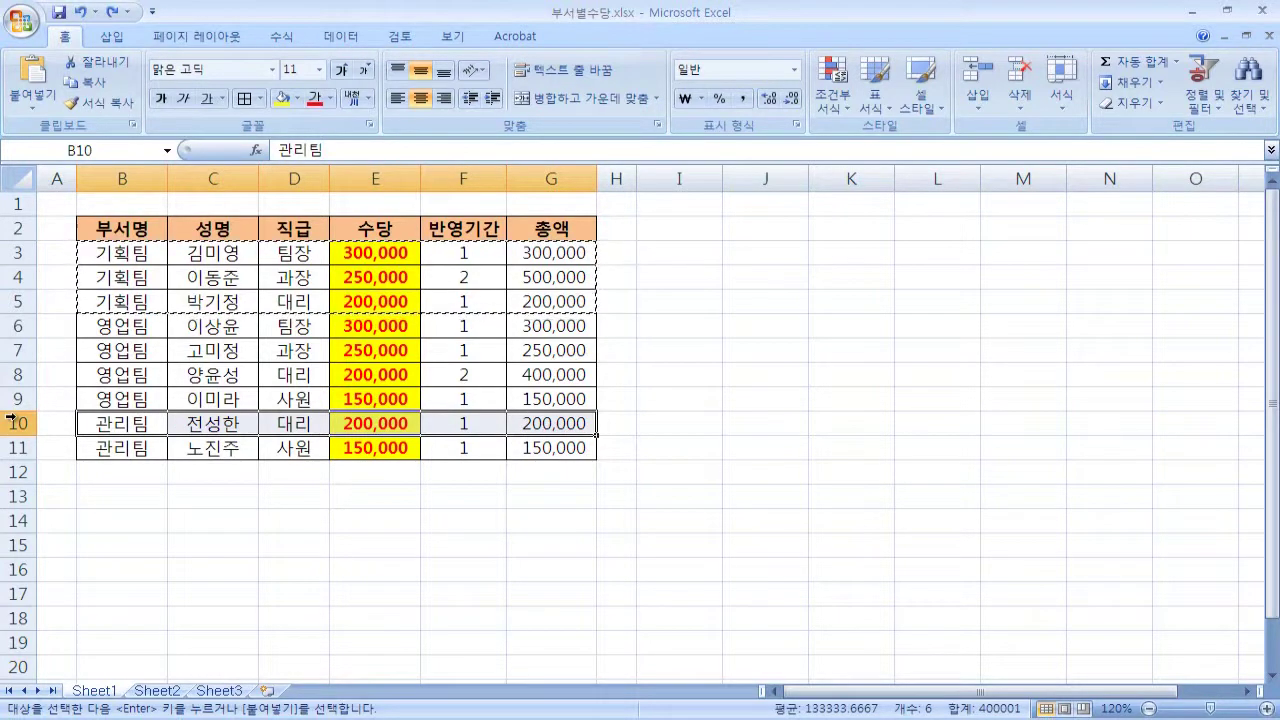
click(108, 424)
- Insert the copied 기획팀 rows at B10 using Shift cells down
right_click(110, 425)
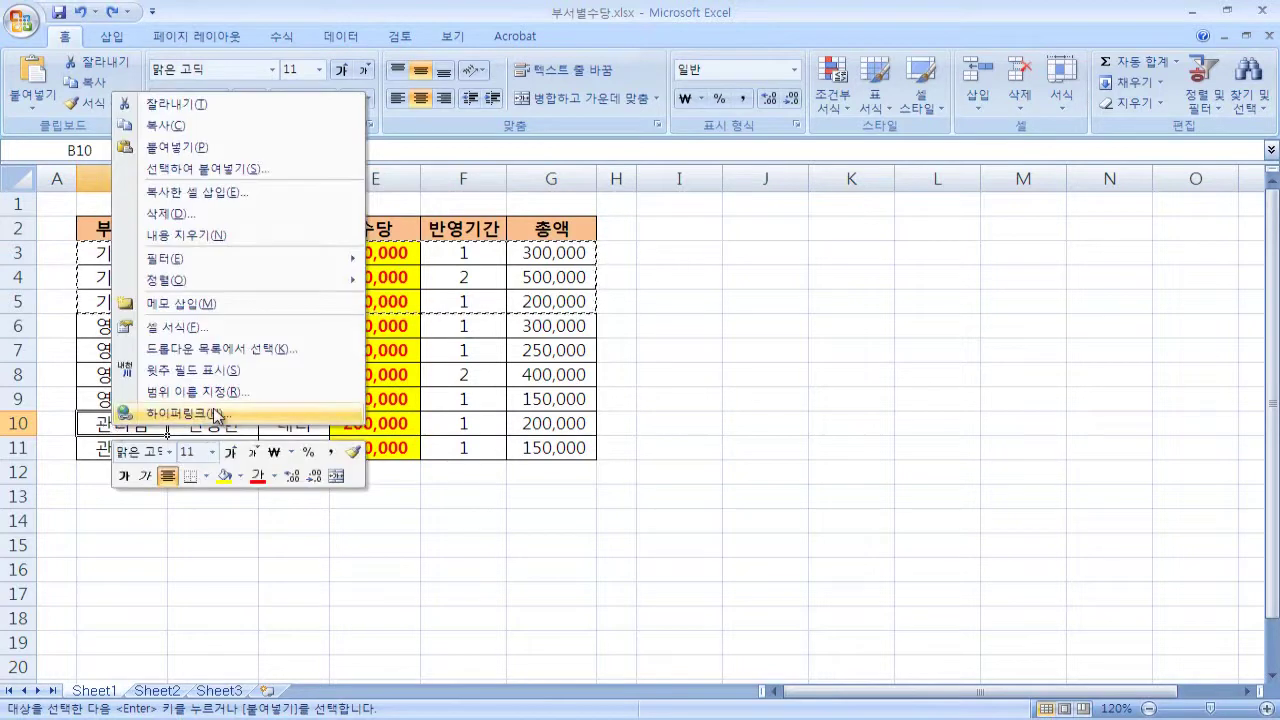
mouse_move(307, 281)
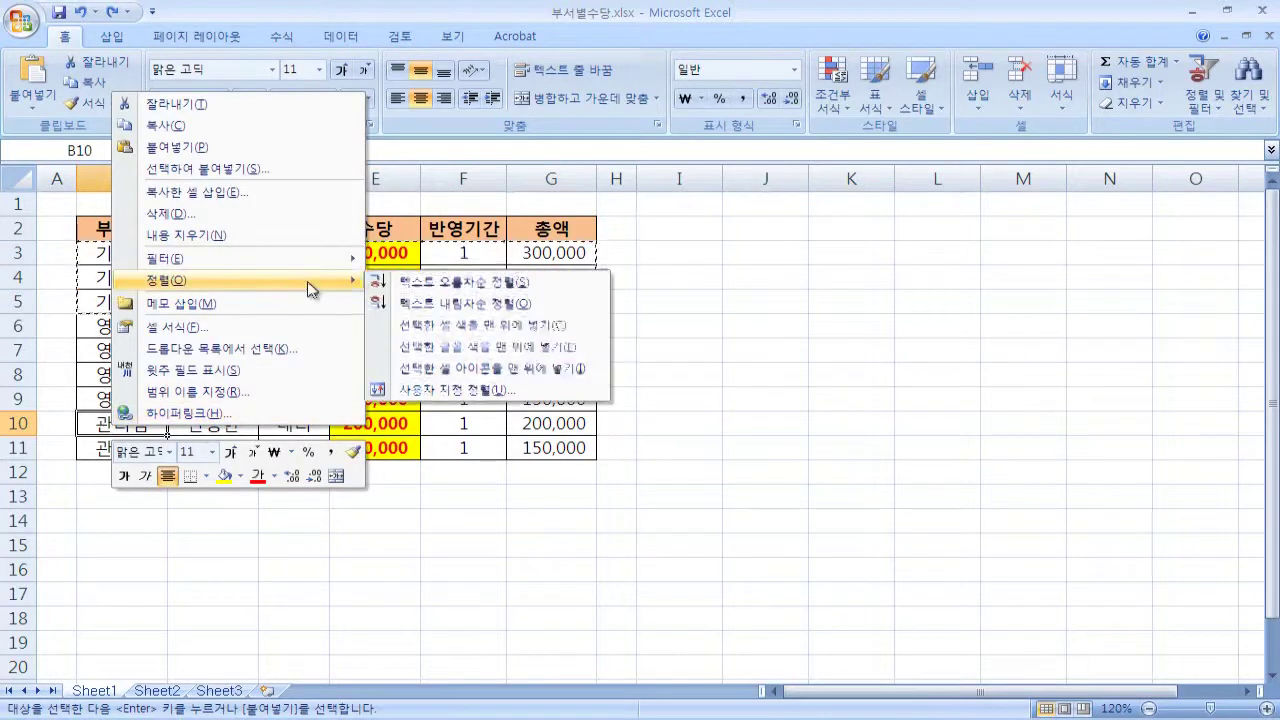
click(324, 192)
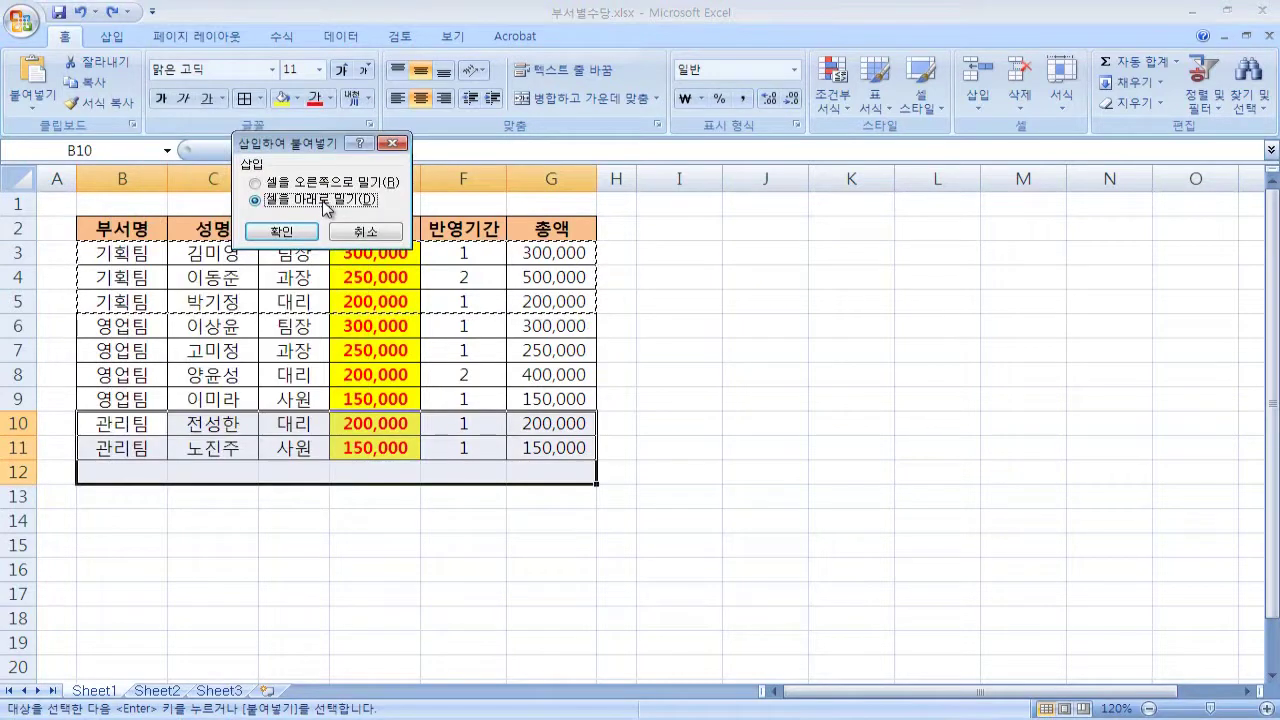
drag(290, 143, 682, 302)
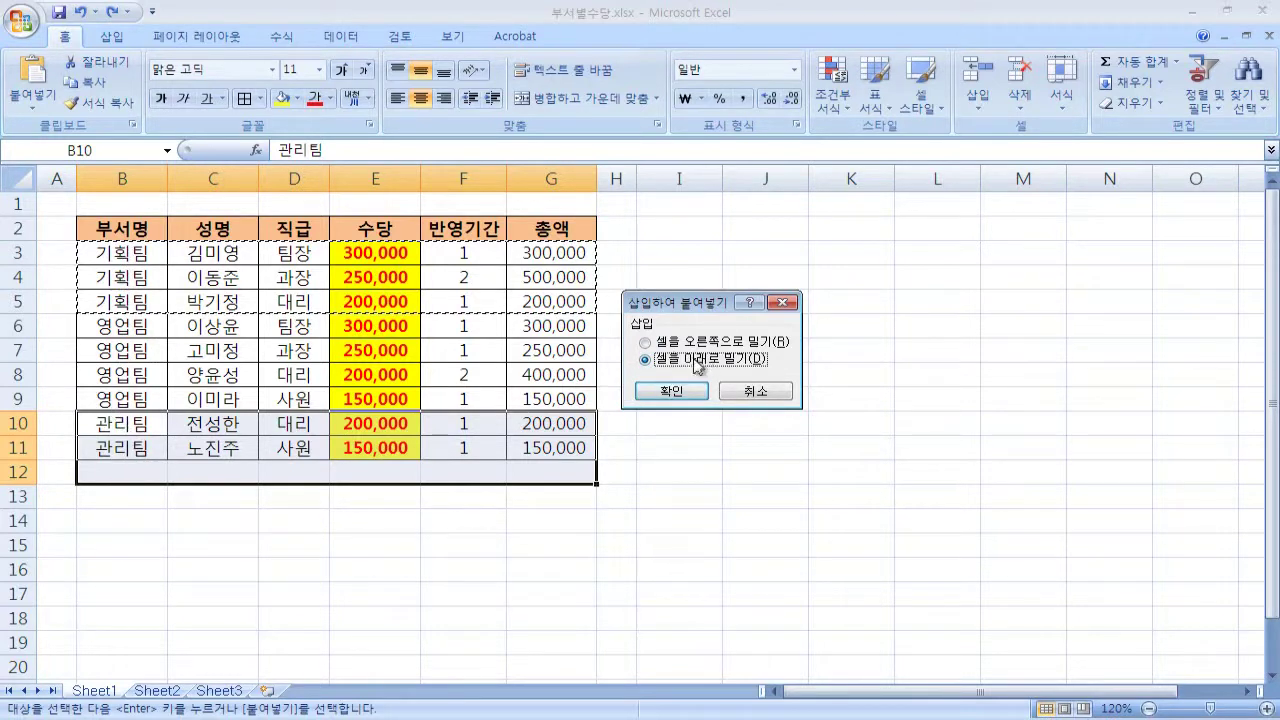
click(672, 390)
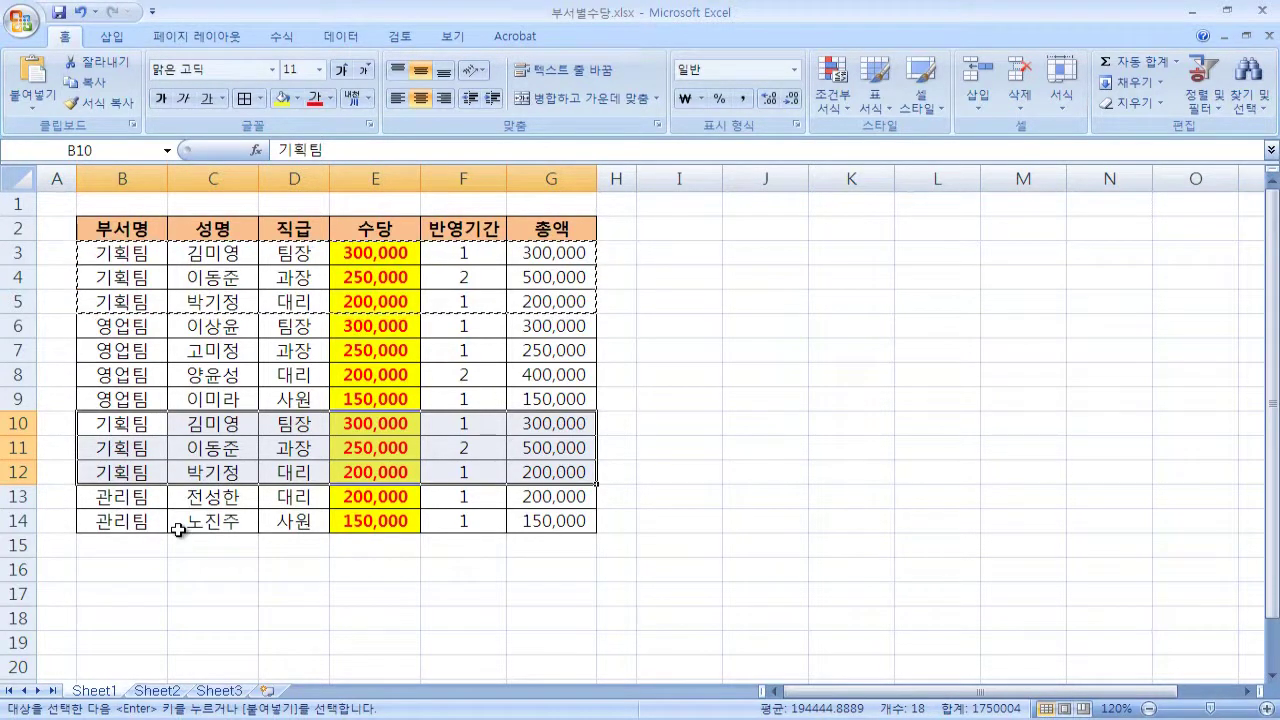
- Cancel the pending copy marquee with Esc and select an empty cell
click(674, 563)
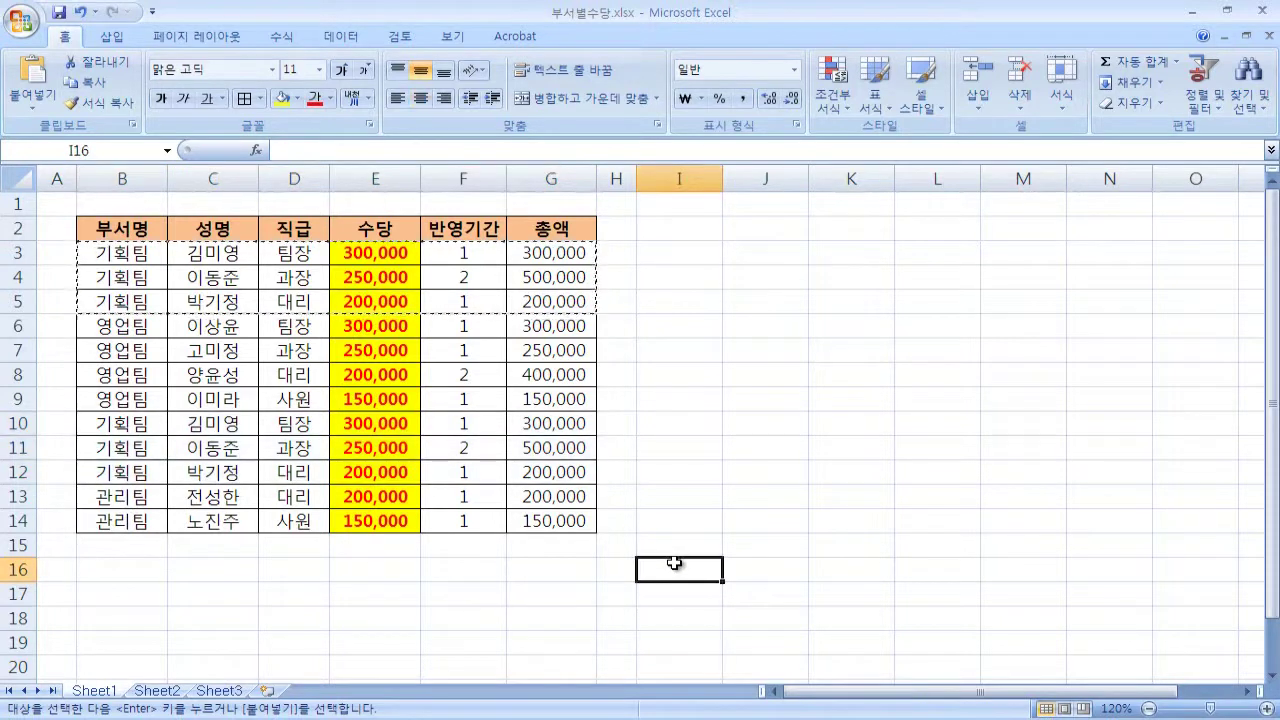
key(ctrl+Up)
click(691, 551)
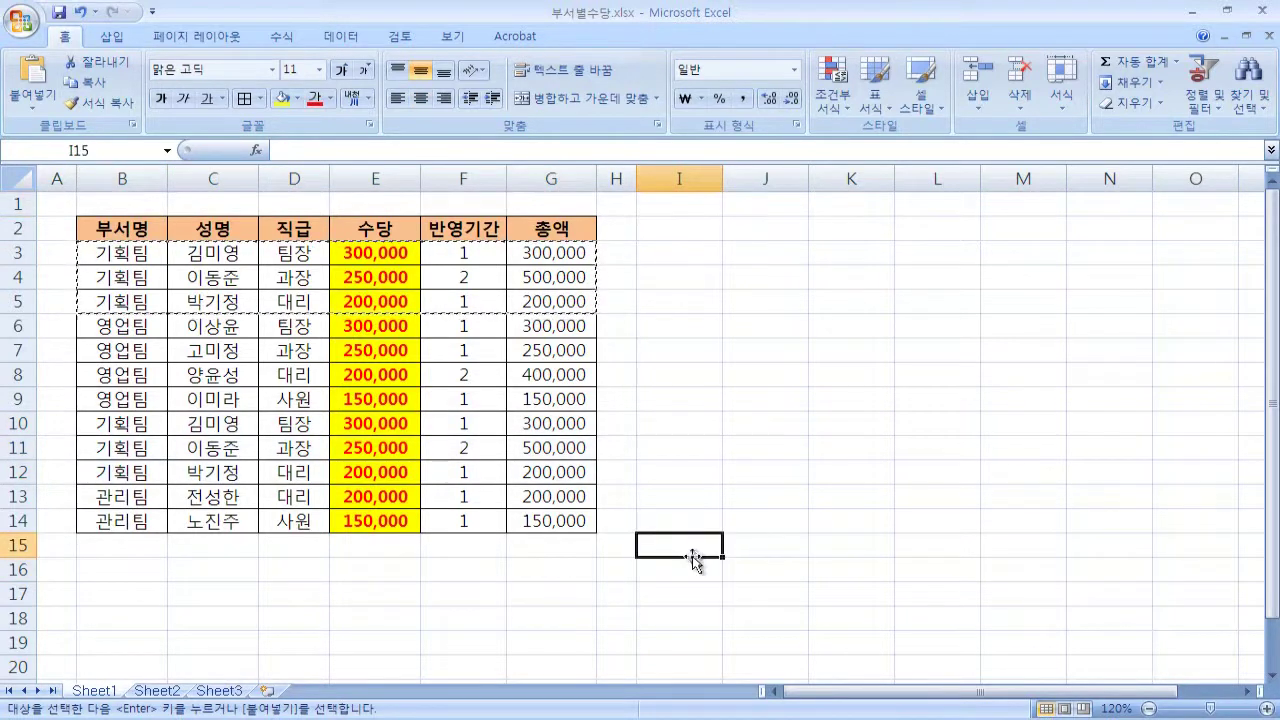
key(Escape)
click(705, 494)
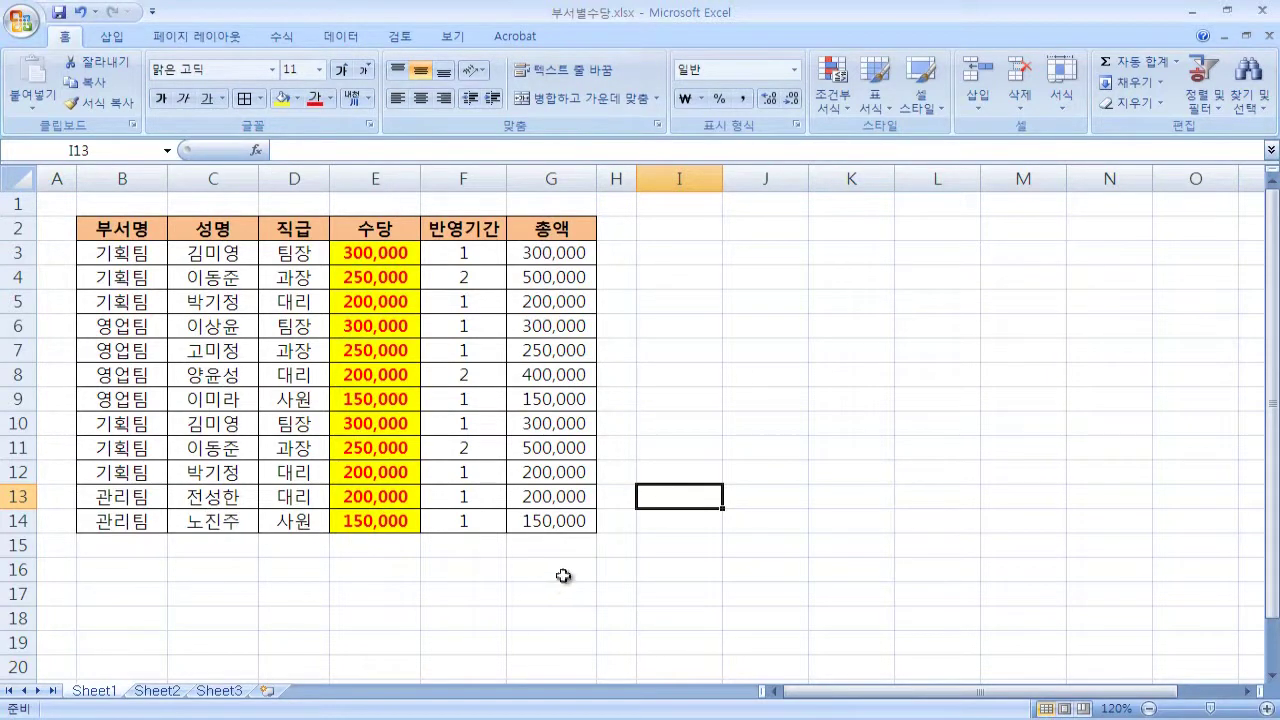
- Check the 총액 formulas in G3, G13 and G14, confirming G14's formula
click(570, 257)
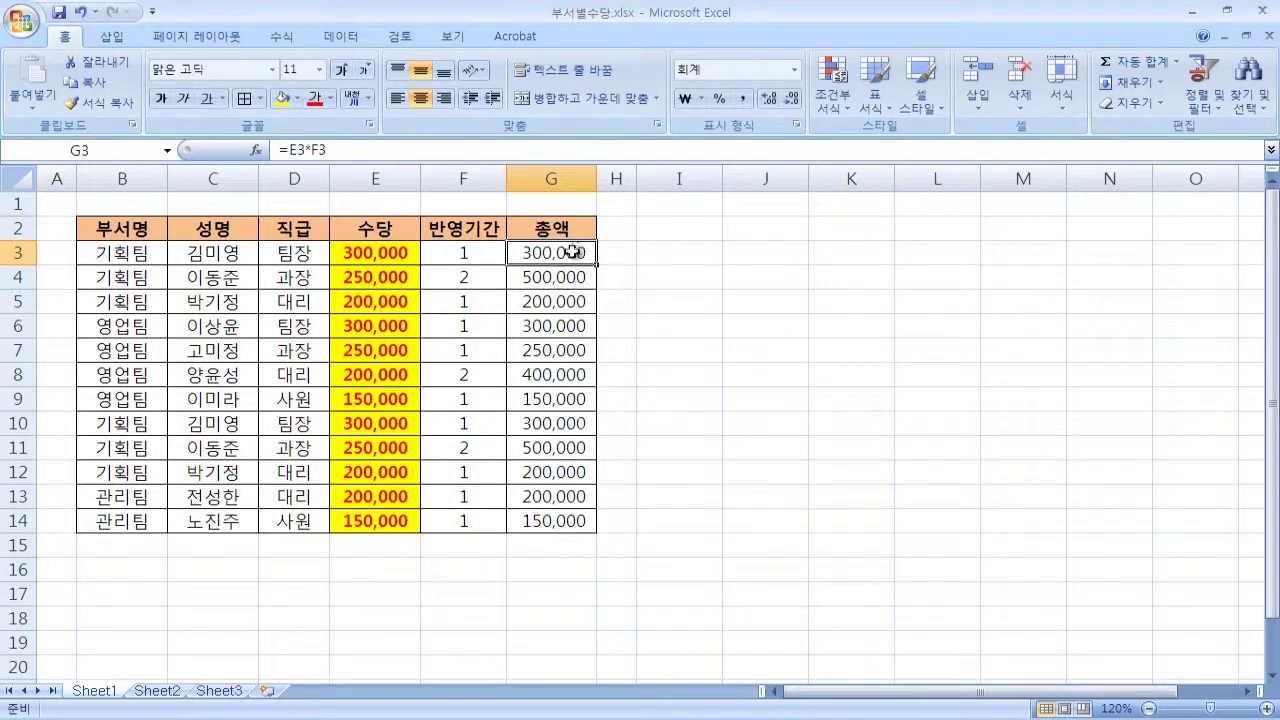
click(566, 499)
click(565, 520)
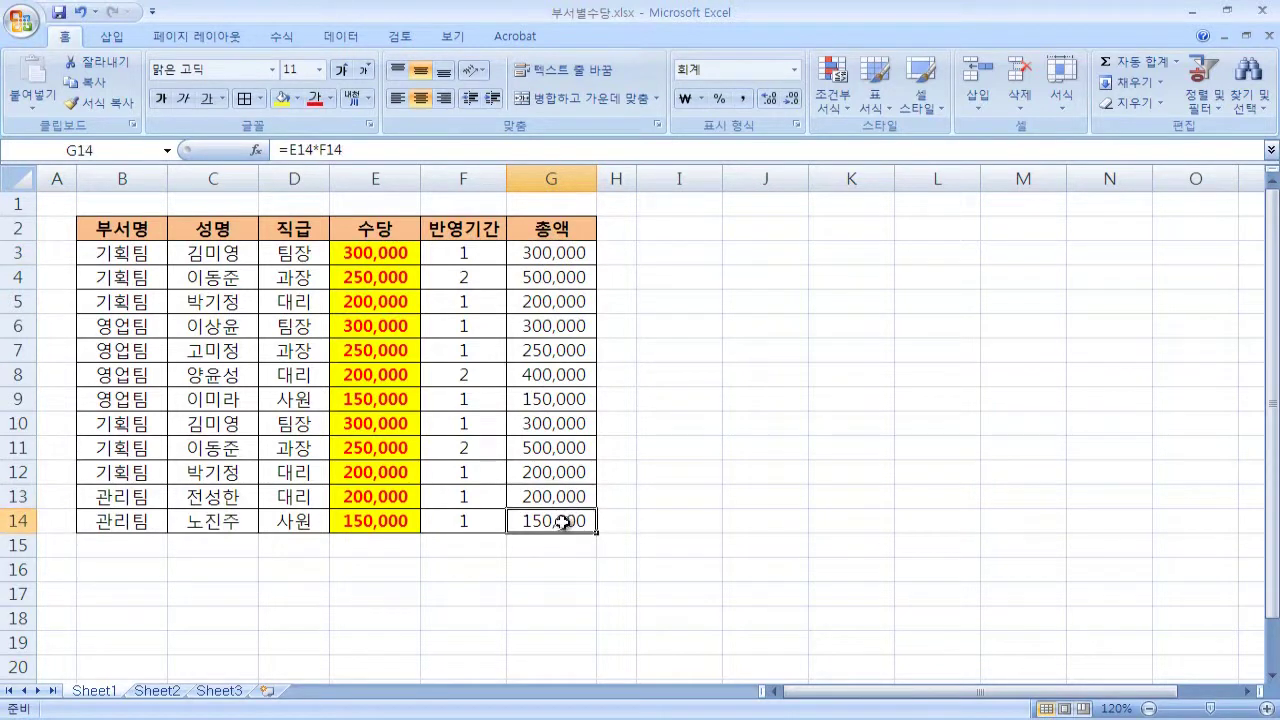
double_click(581, 517)
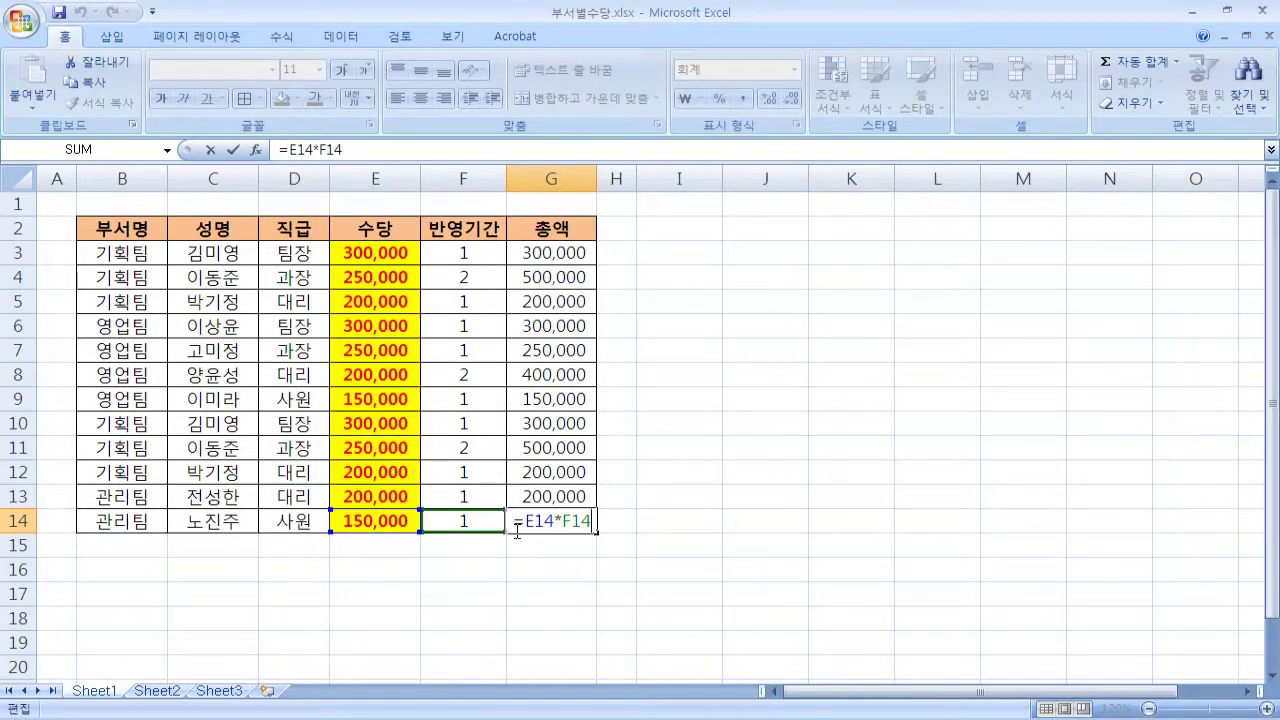
key(Return)
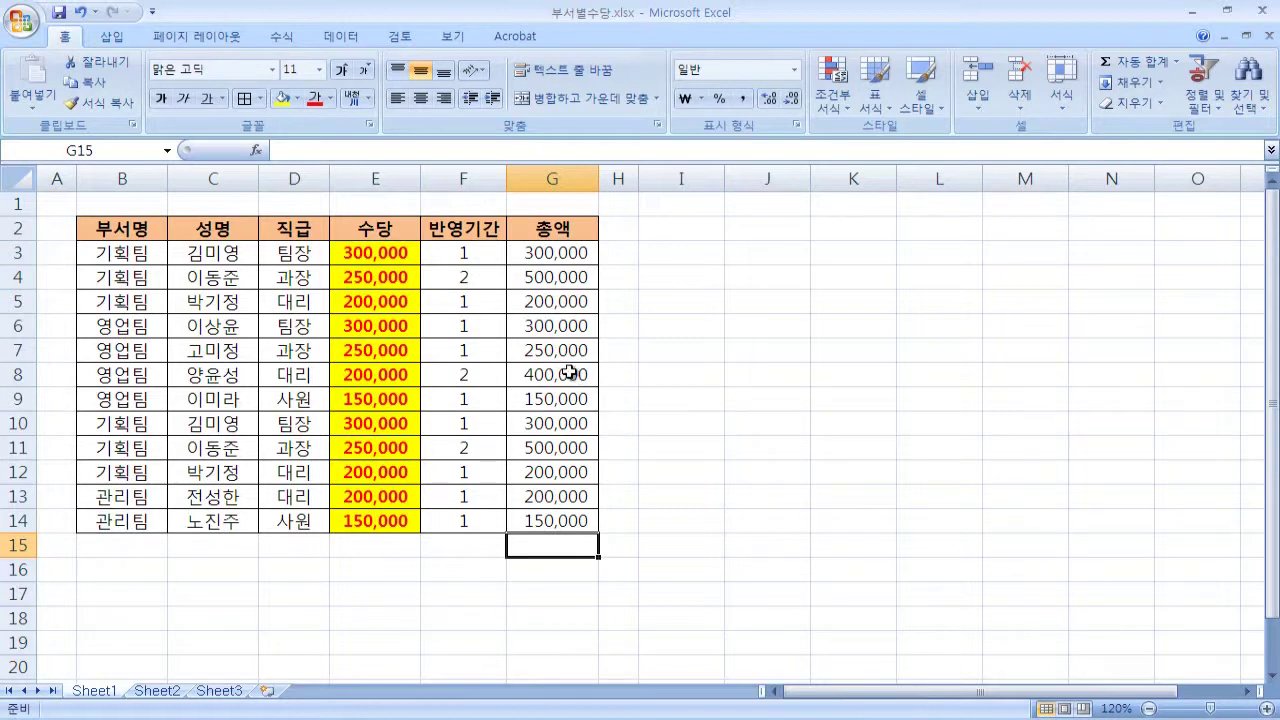
- Verify the 총액 formulas such as G4 =E4*F4, then select G2:G14
click(552, 257)
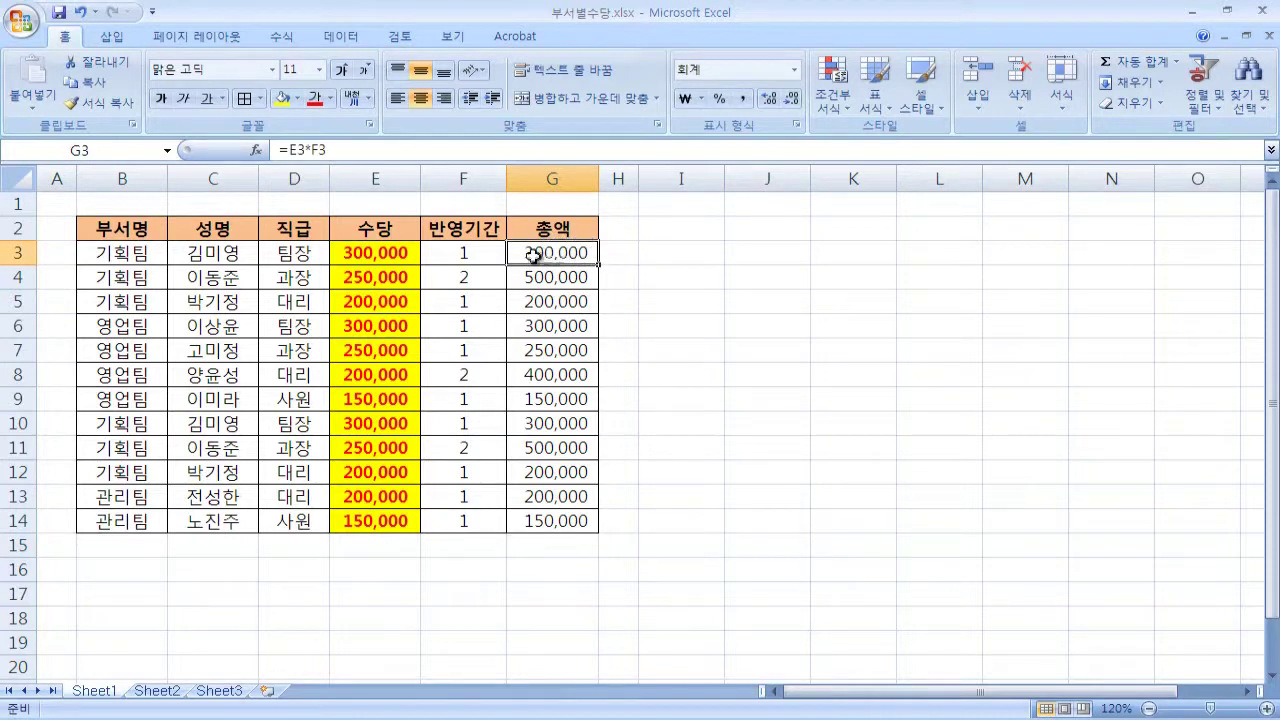
click(571, 282)
click(576, 298)
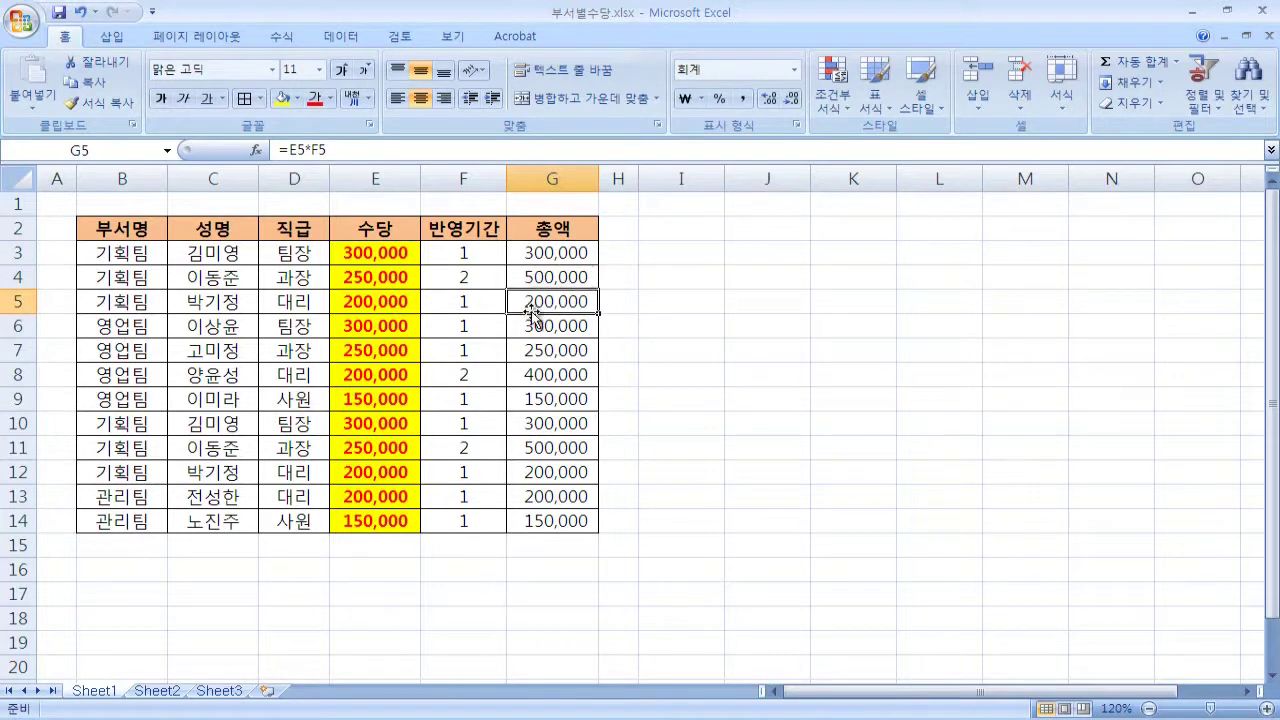
click(558, 255)
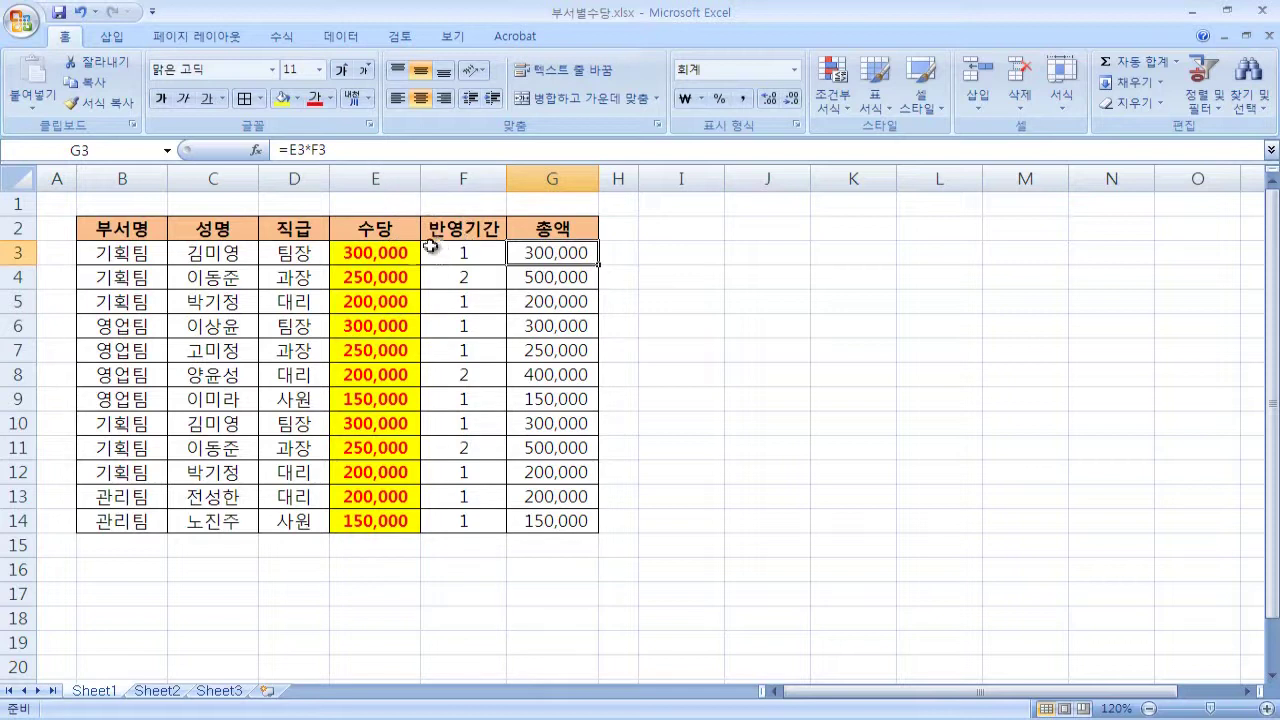
click(523, 281)
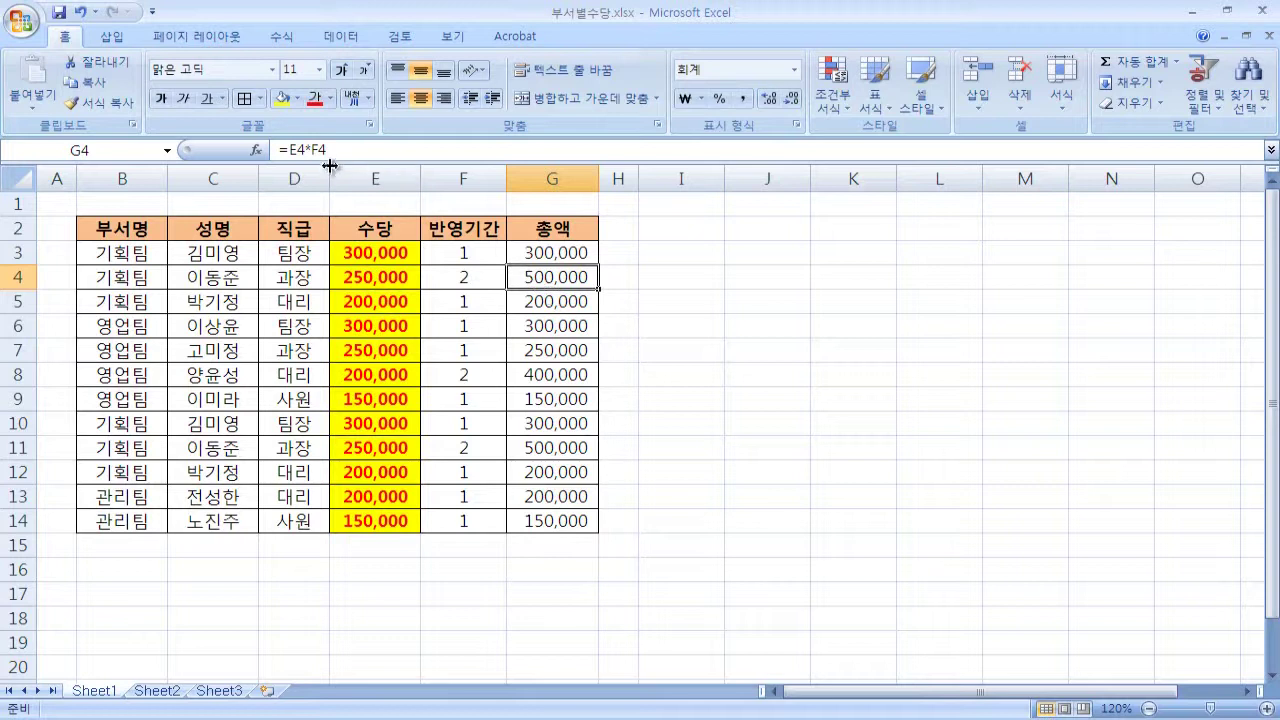
click(570, 356)
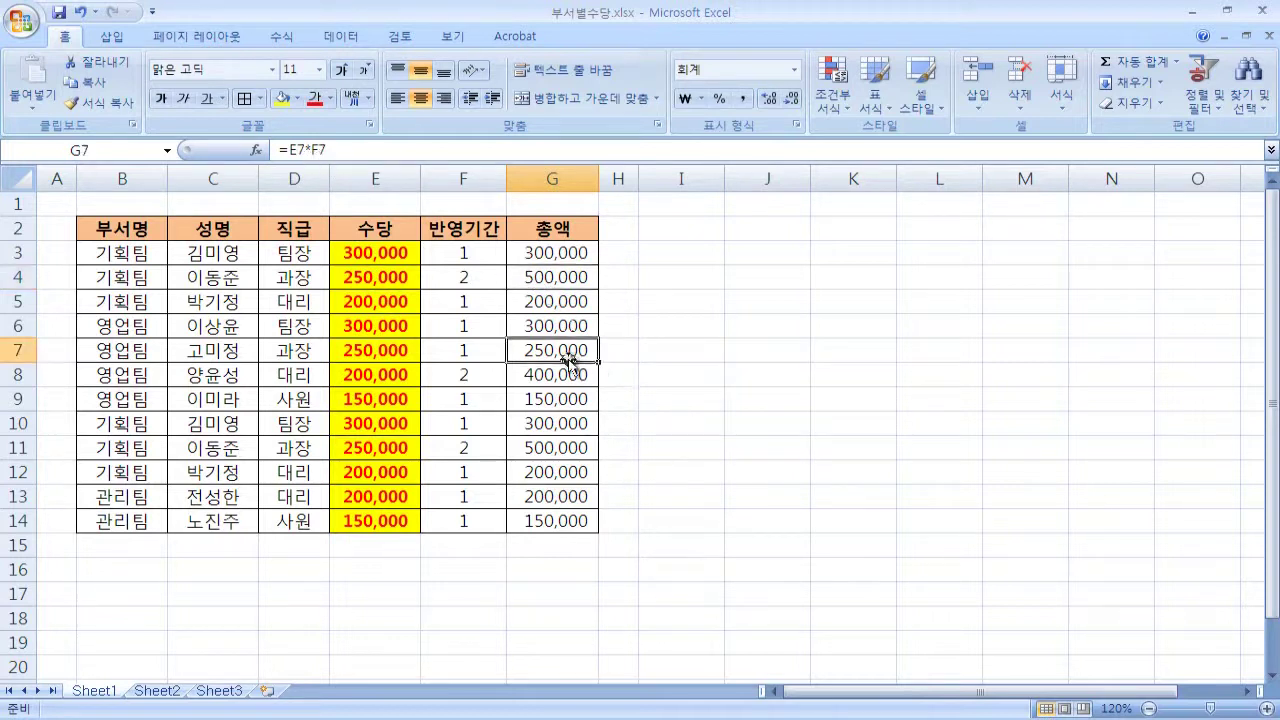
click(563, 229)
mouse_move(563, 229)
mouse_down()
mouse_move(565, 493)
mouse_move(580, 510)
mouse_up()
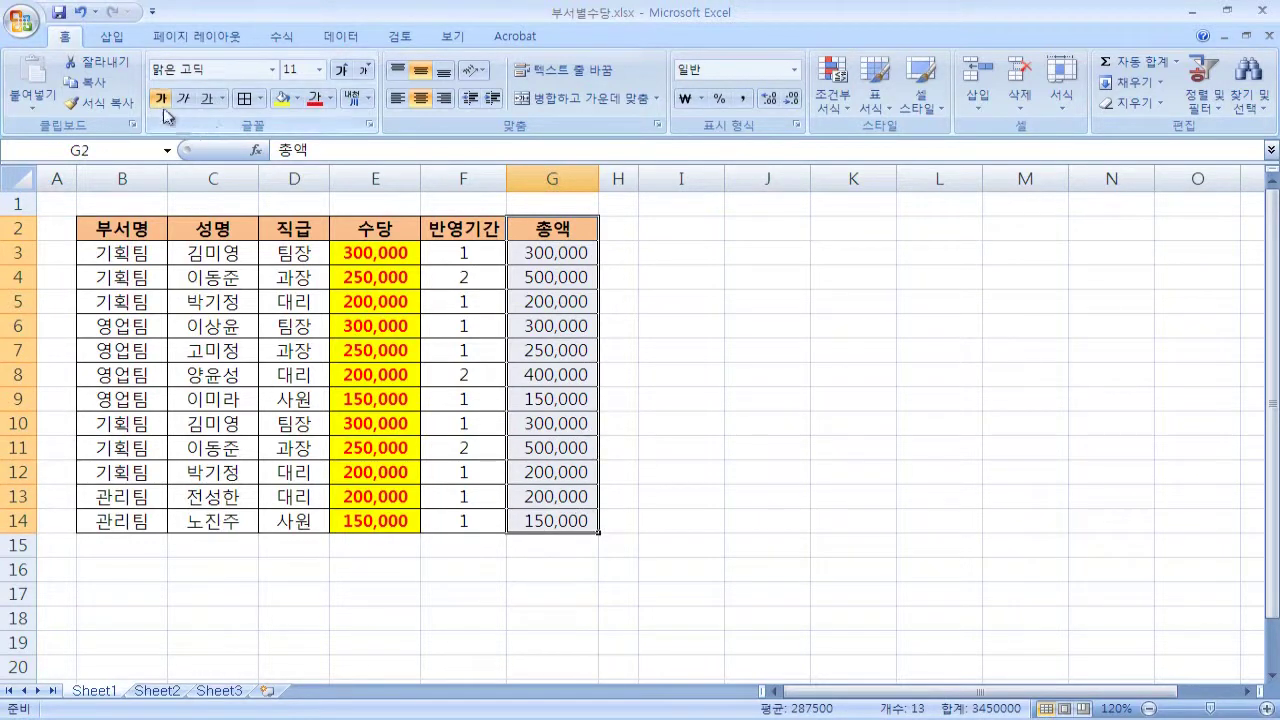
- Copy G2:G14 and paste it at I2, where the totals show '-'
click(99, 87)
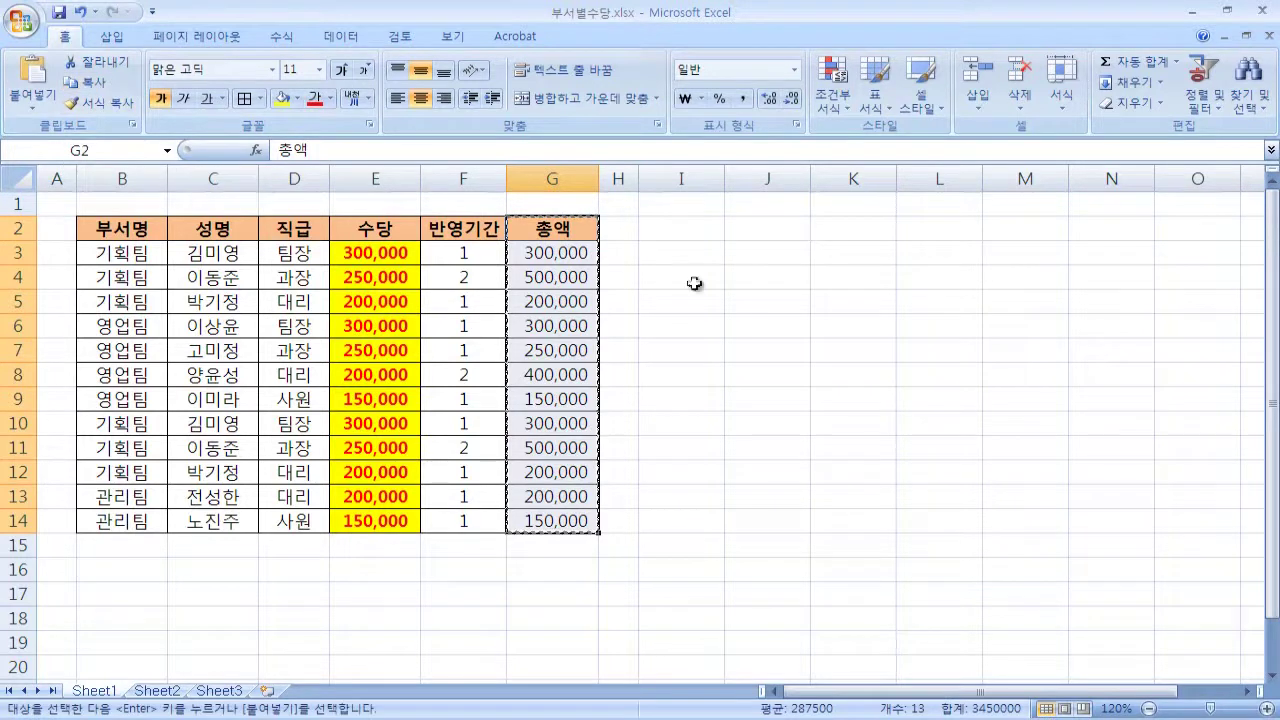
click(688, 222)
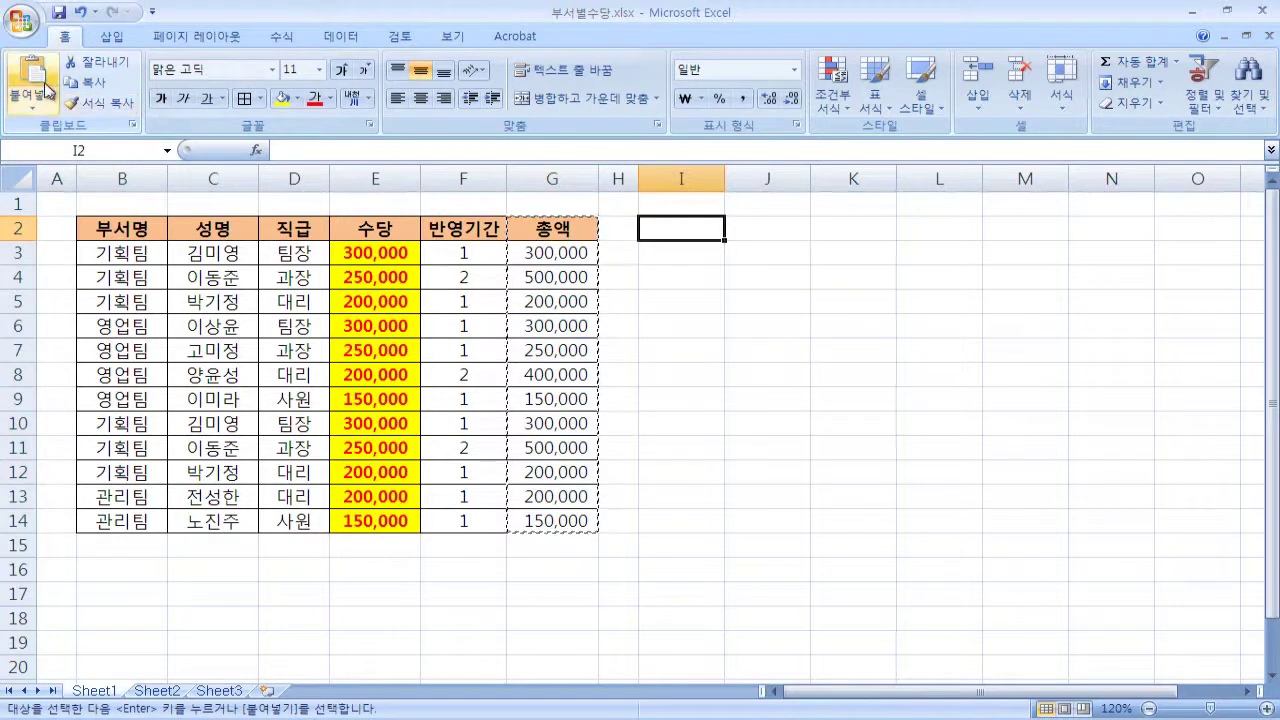
click(32, 80)
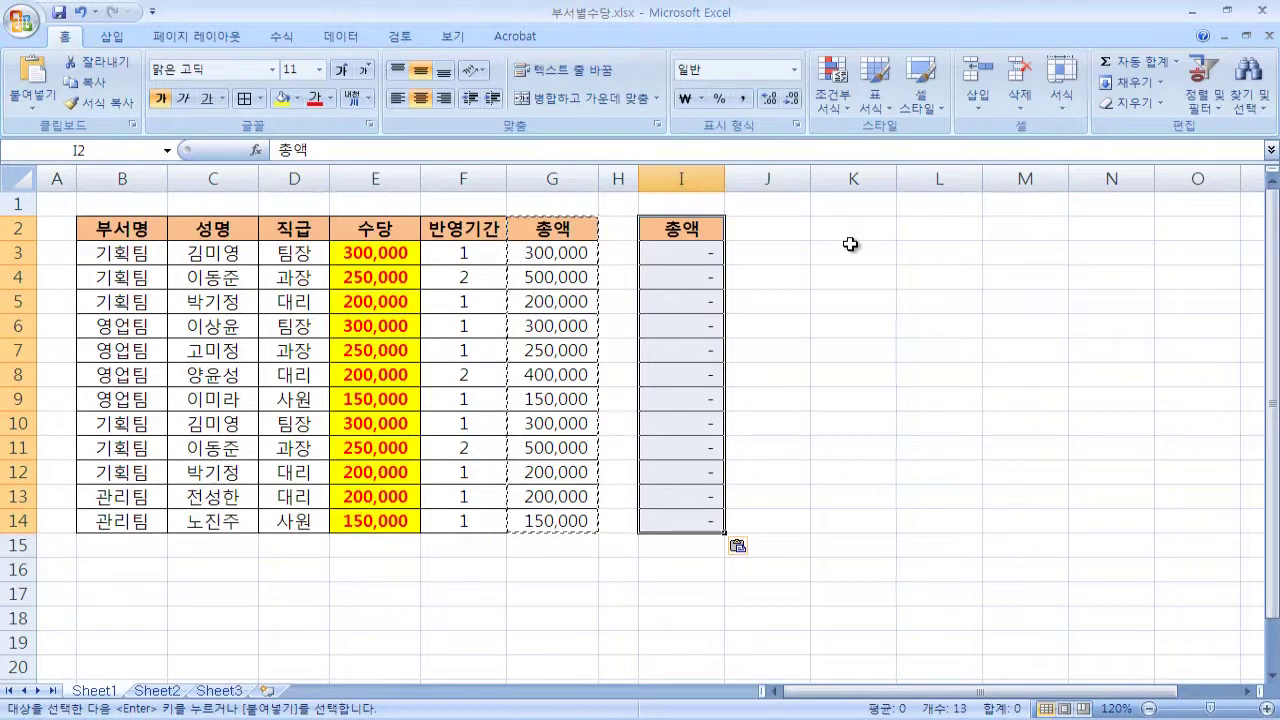
- Inspect the shifted copied formulas, =G3*H3 in I3 and =G14*H14 in I14
click(706, 256)
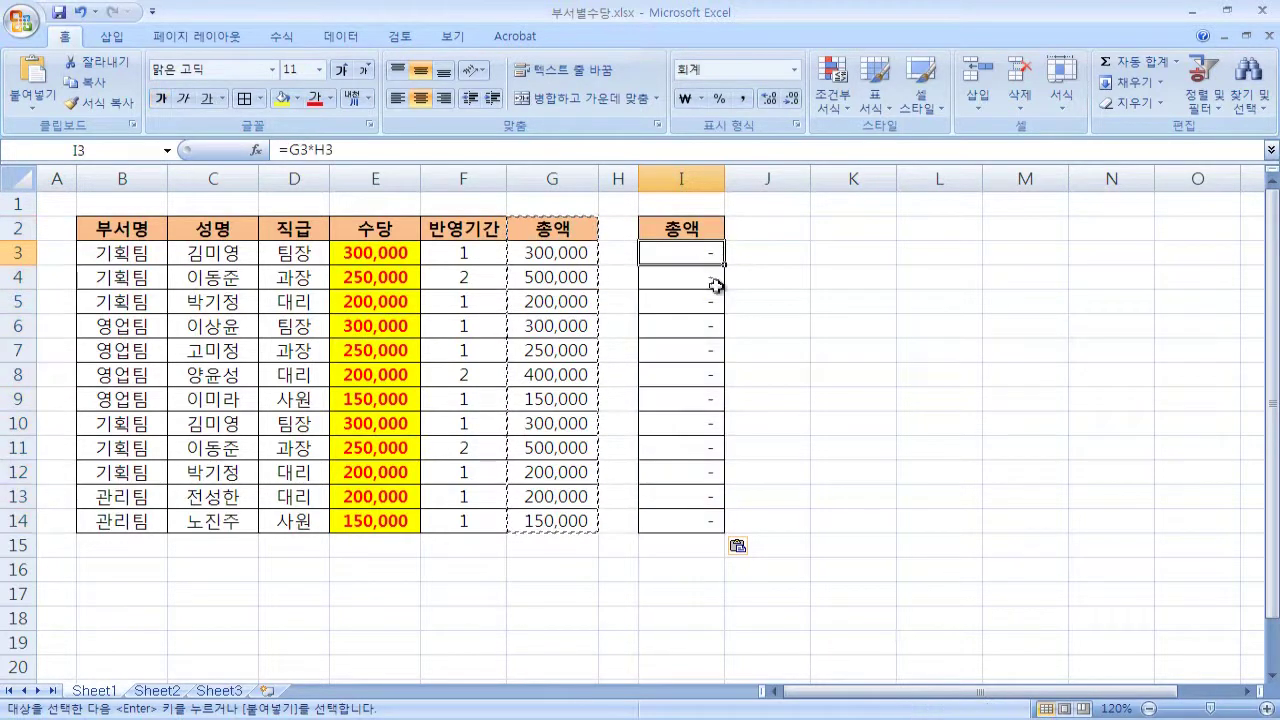
key(Escape)
click(846, 252)
click(728, 252)
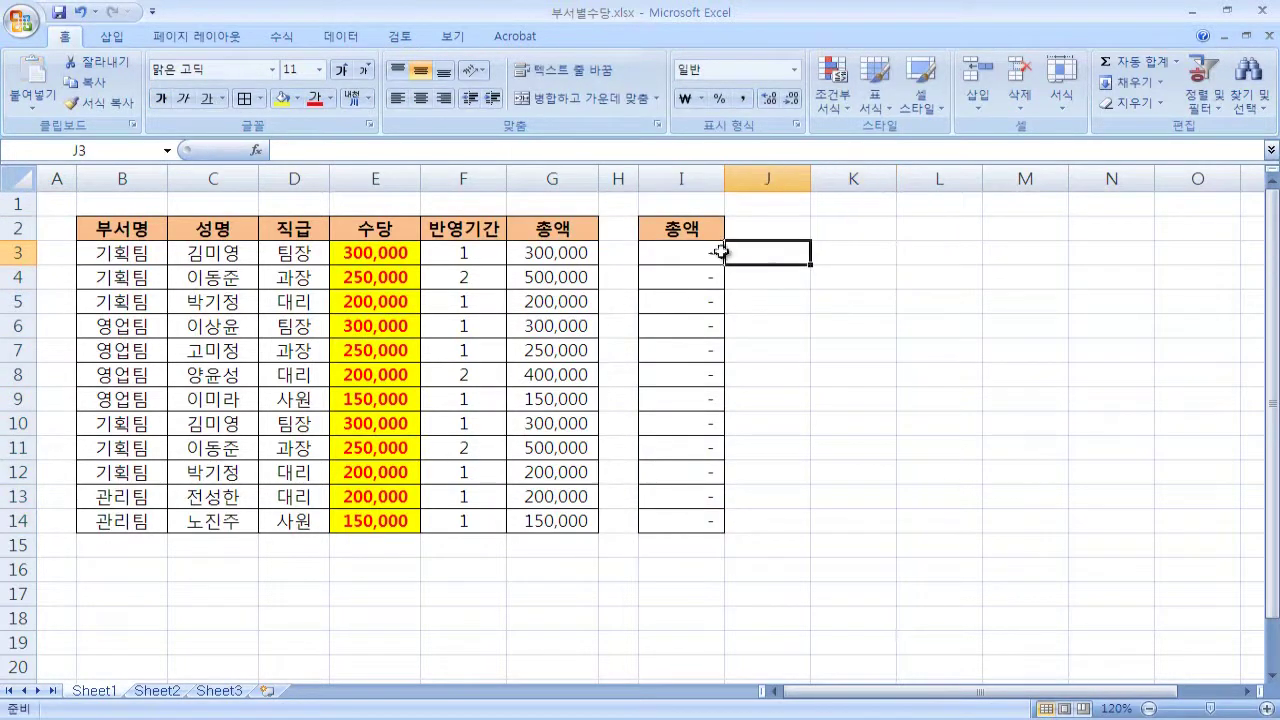
double_click(714, 253)
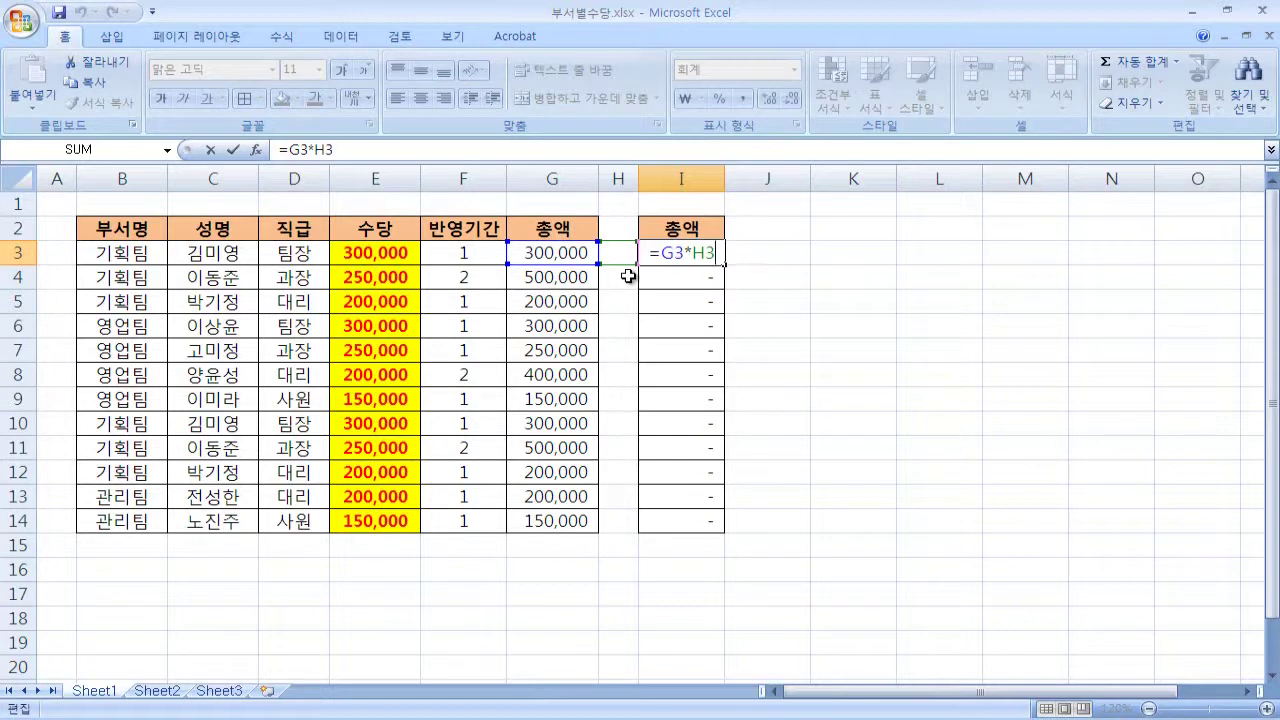
key(Return)
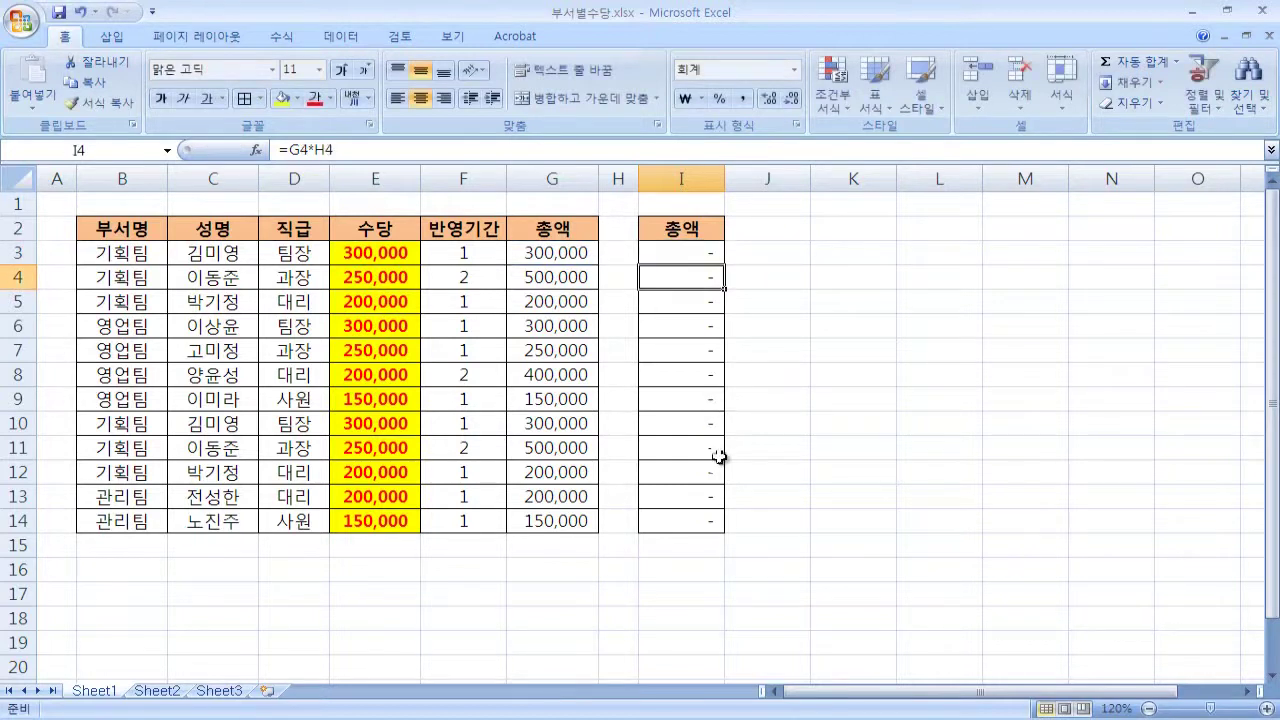
click(697, 520)
double_click(697, 520)
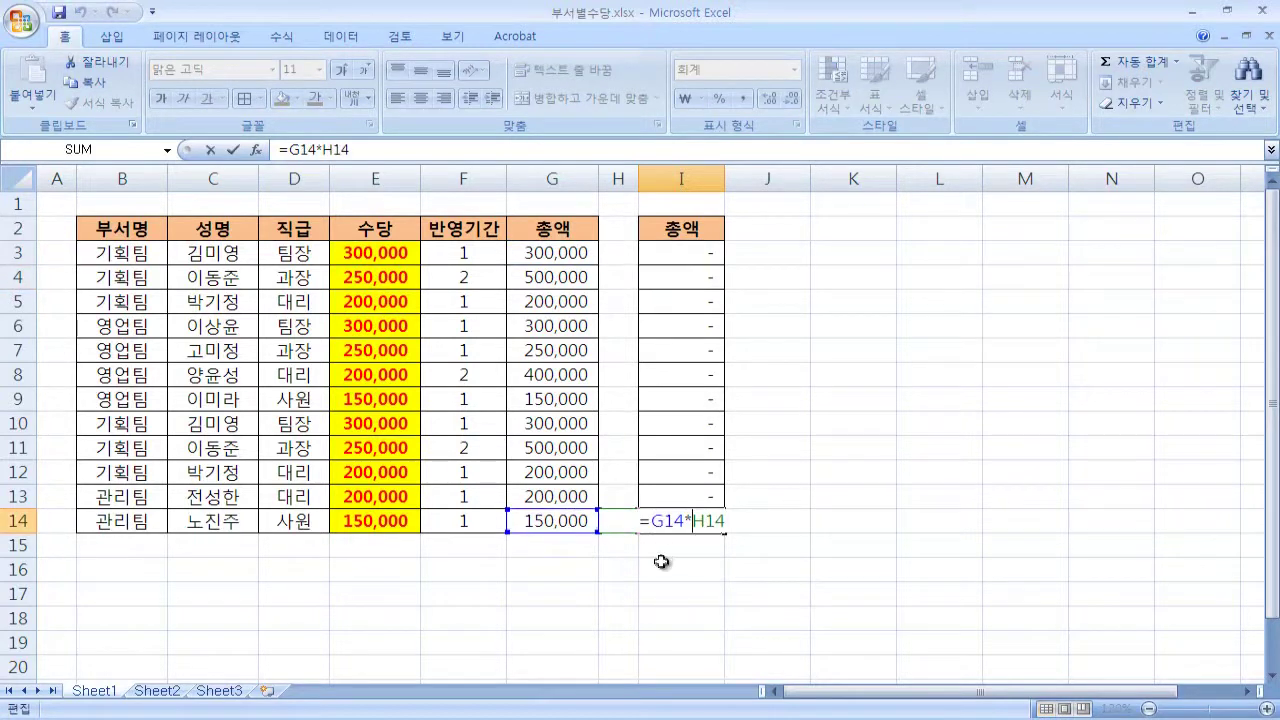
key(Return)
click(776, 405)
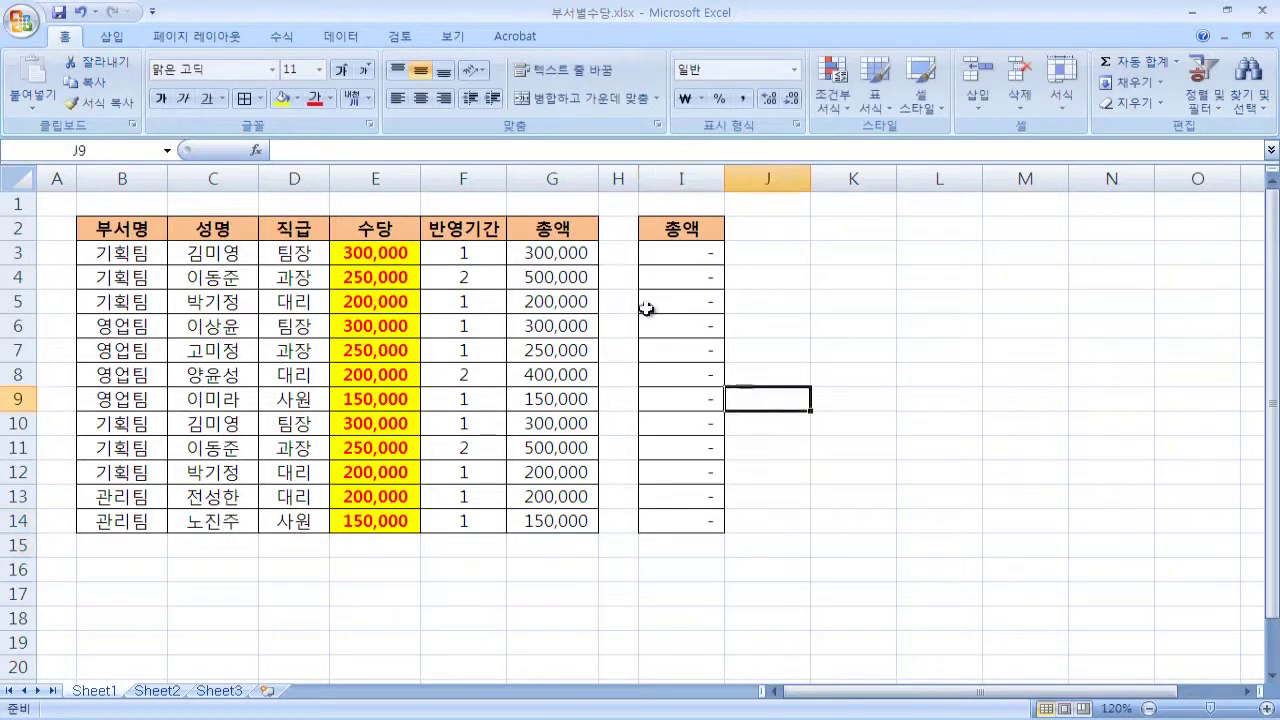
- Compare with the original G3 formula, then undo the paste into column I
click(568, 253)
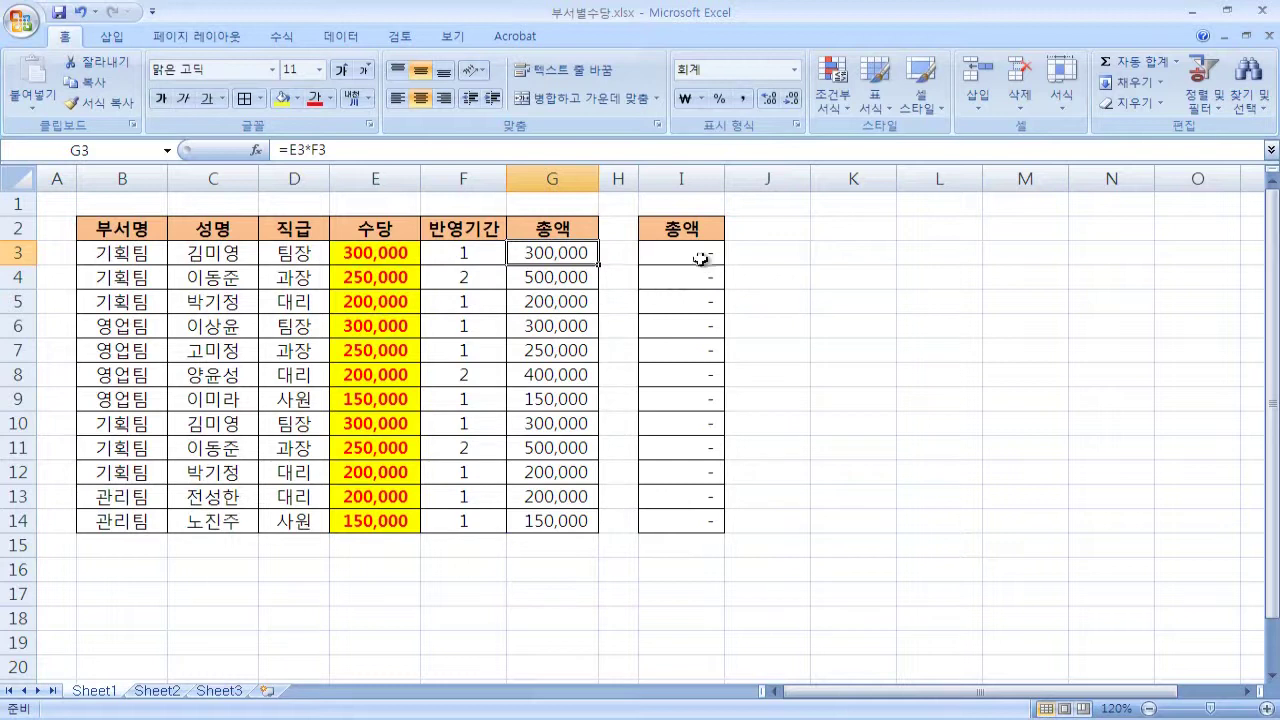
drag(700, 253, 700, 520)
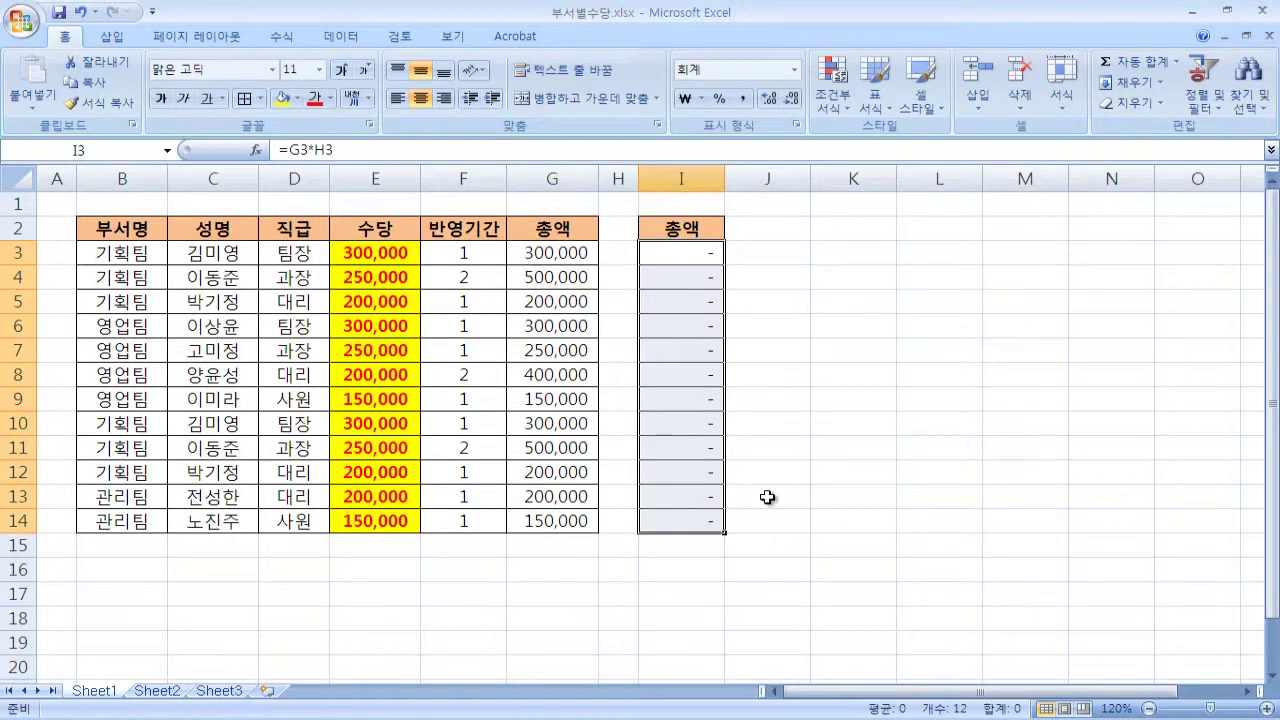
click(772, 494)
key(Down)
key(Left)
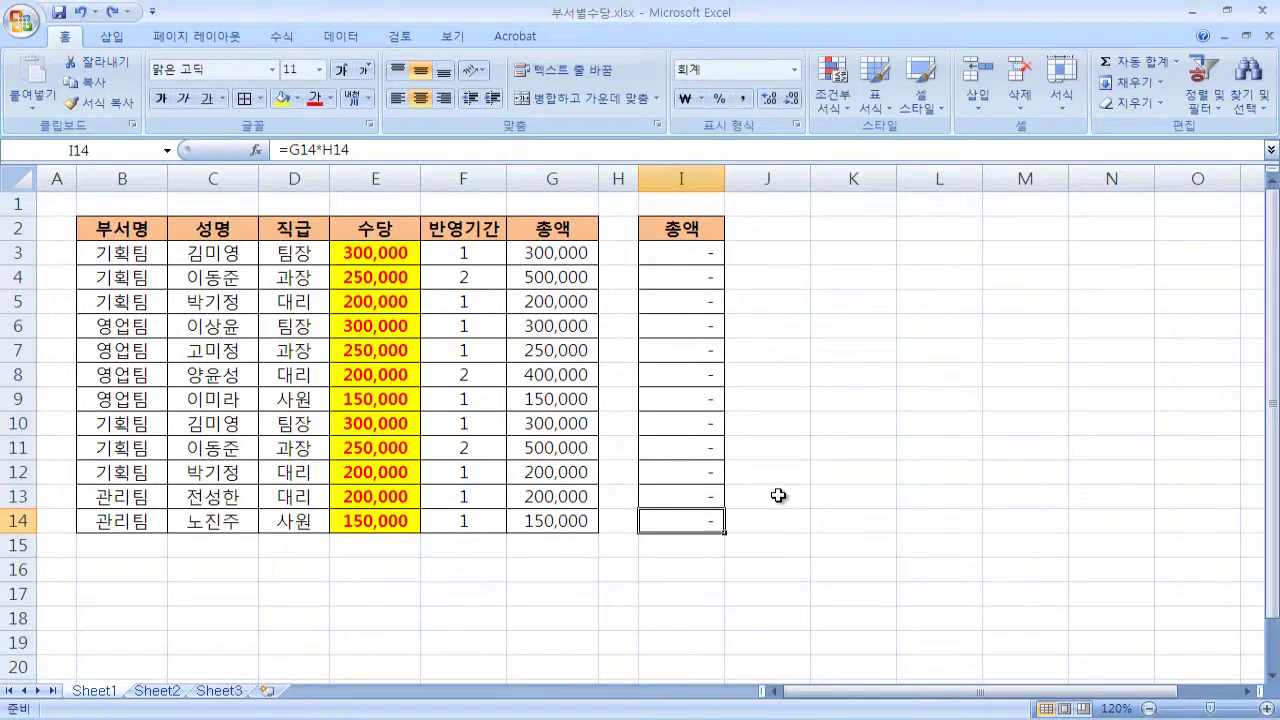
key(ctrl+z)
key(ctrl+z)
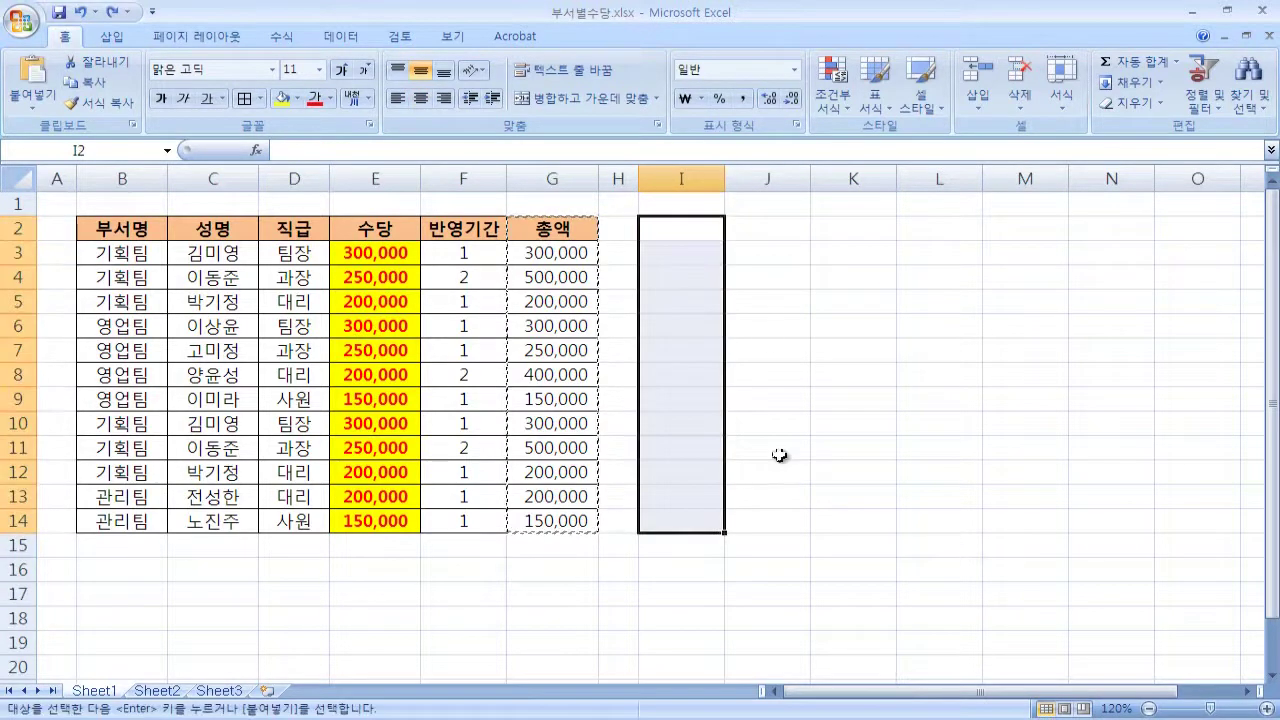
- Copy the 총액 column G2:G14 and bring up the paste options at cell I2
click(768, 325)
click(547, 228)
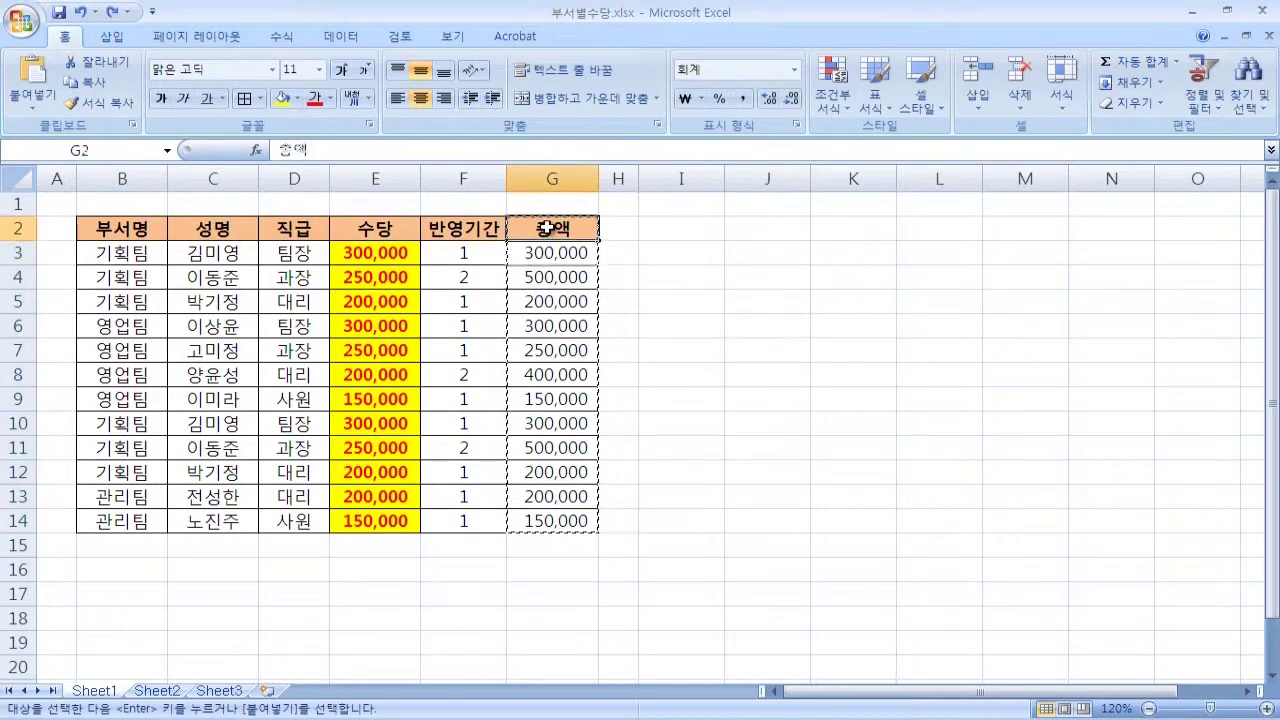
drag(547, 228, 576, 519)
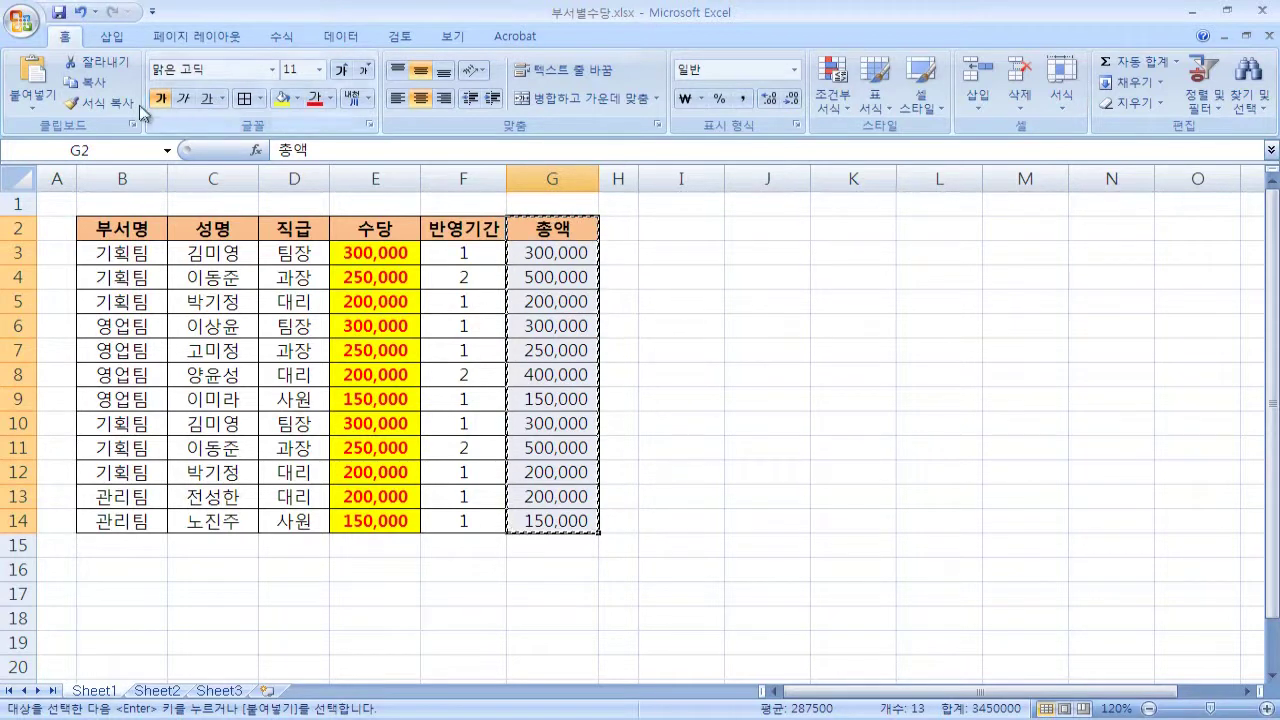
click(100, 88)
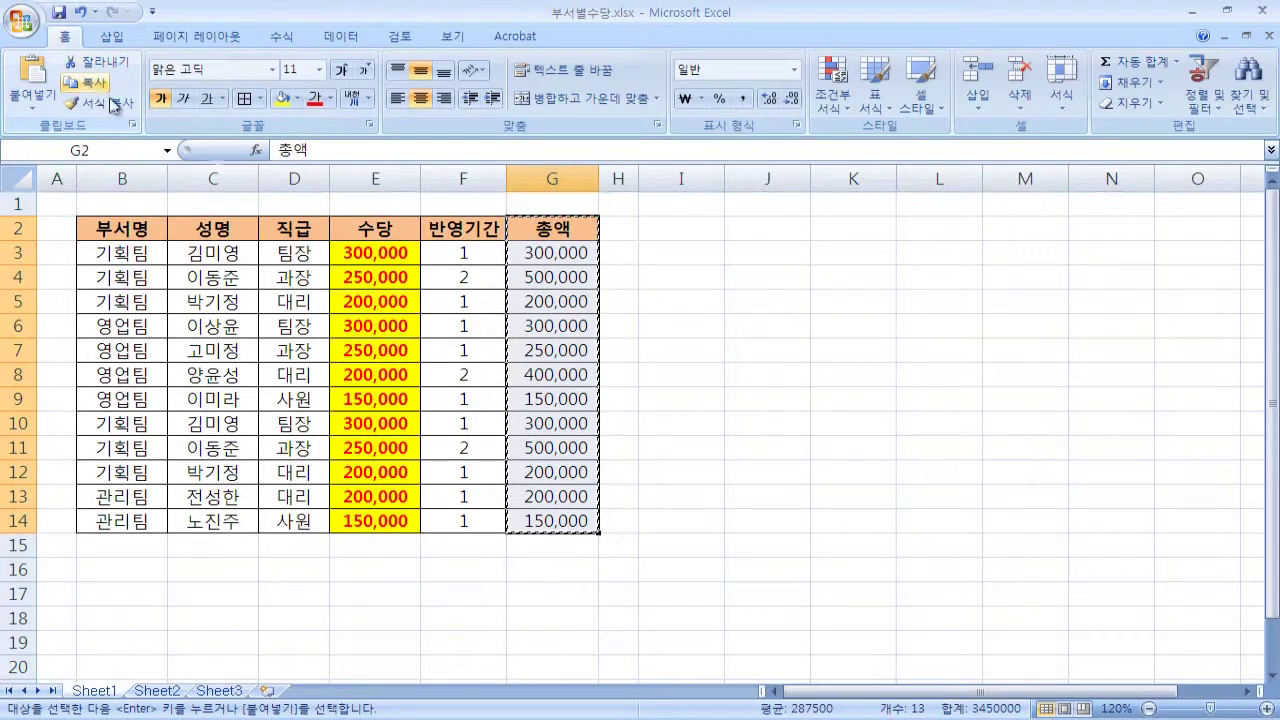
click(684, 230)
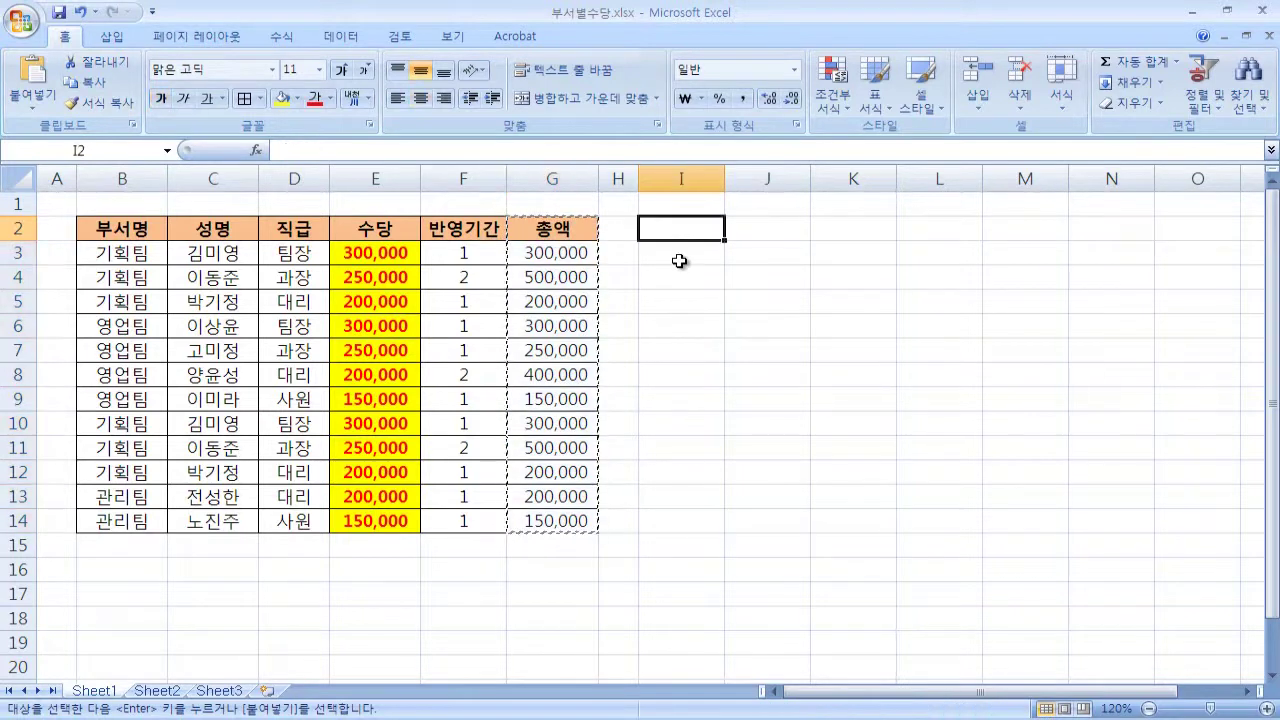
click(36, 117)
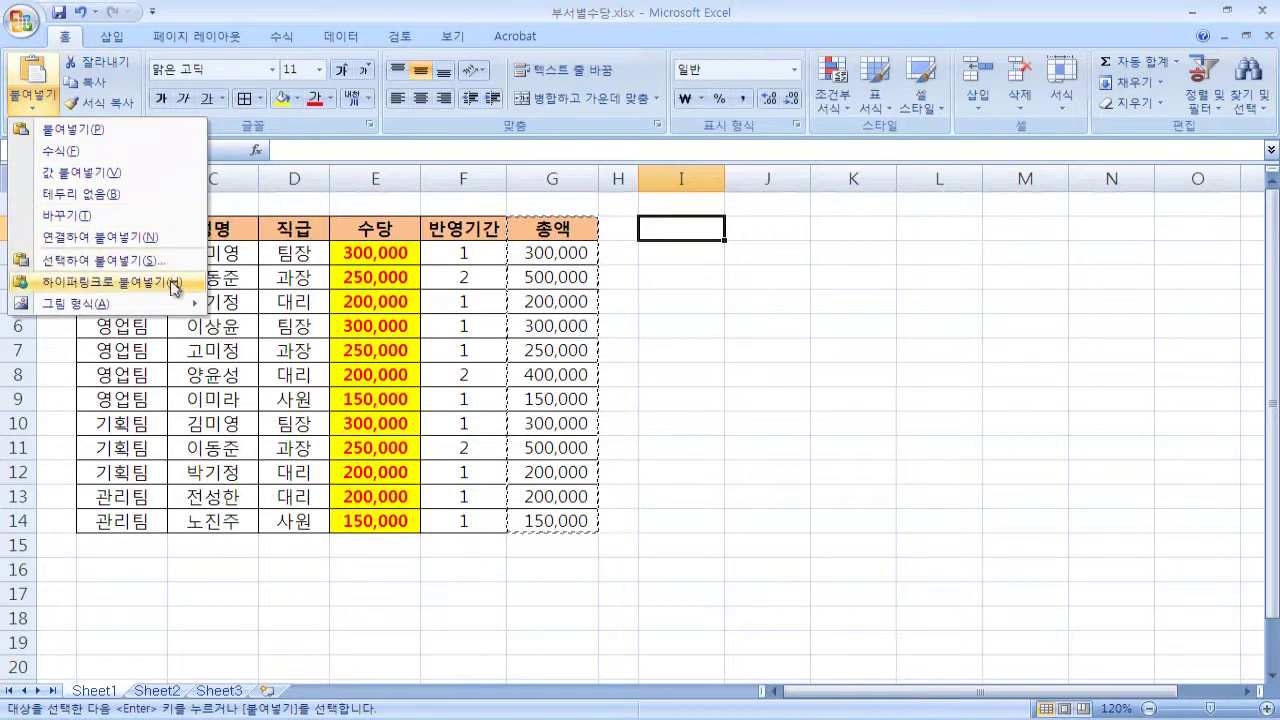
- Paste only the 총액 values into column I and check them from I3 to I14
mouse_move(175, 308)
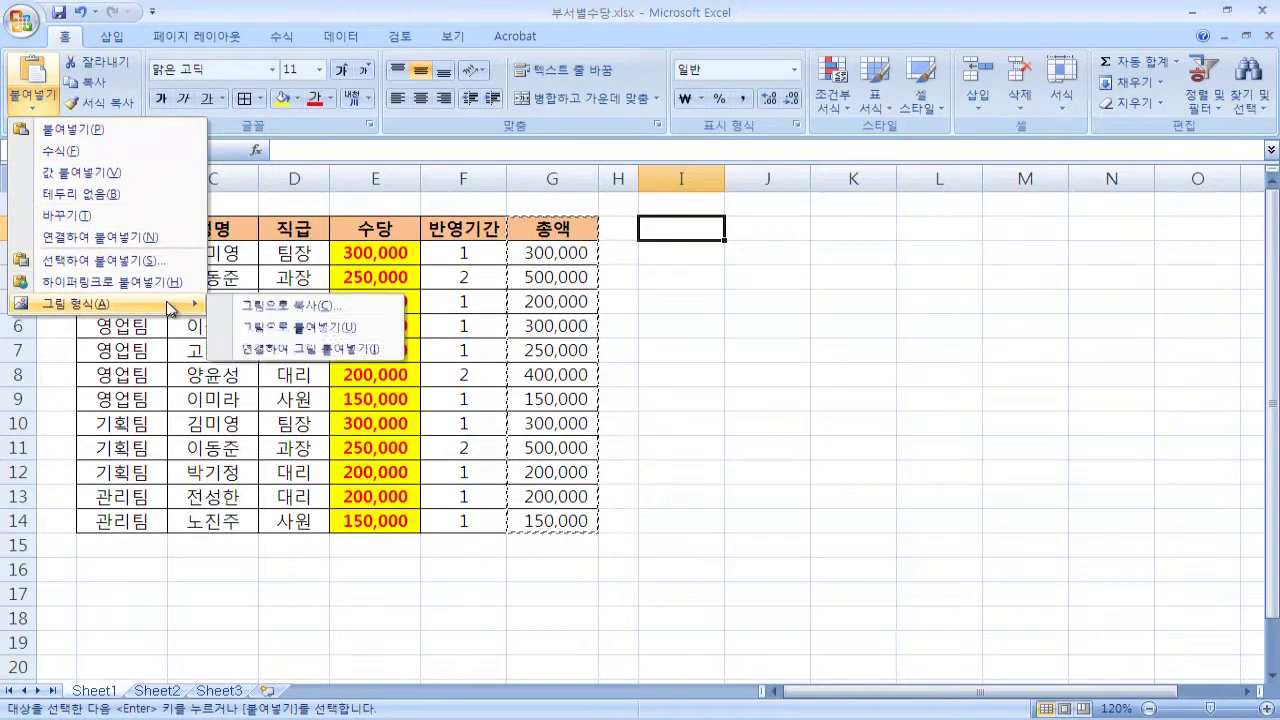
click(144, 174)
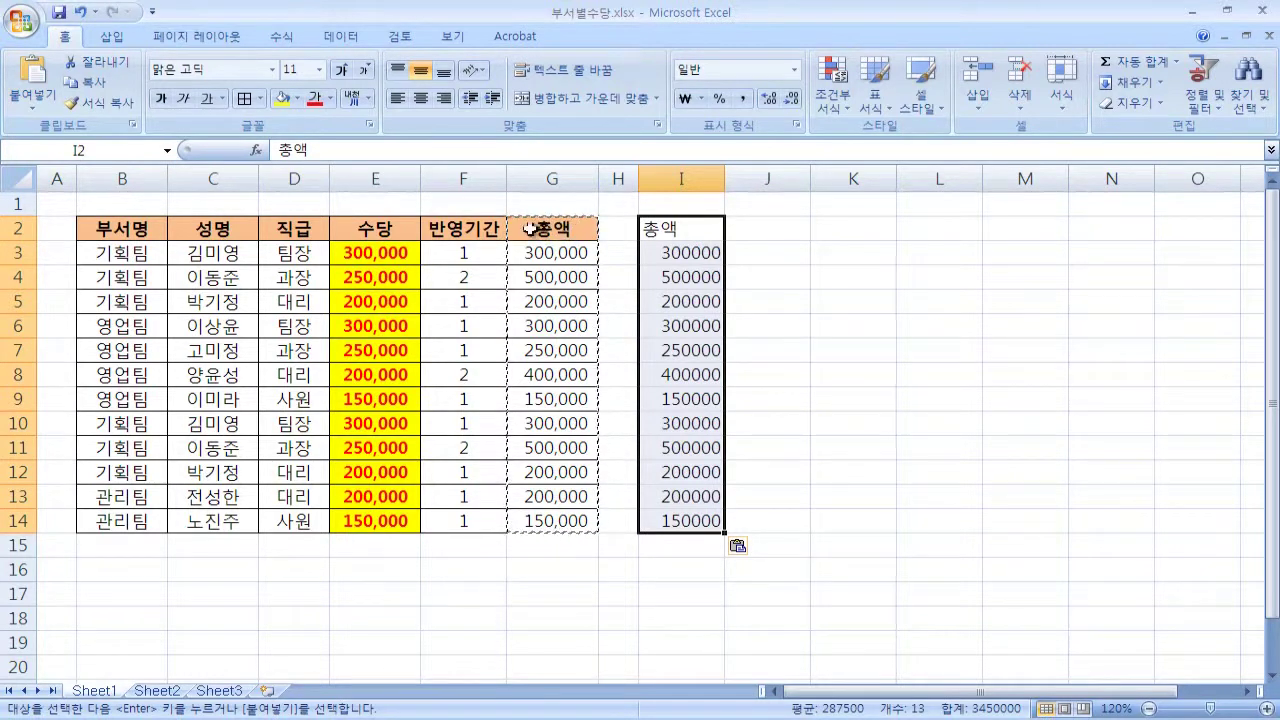
click(800, 306)
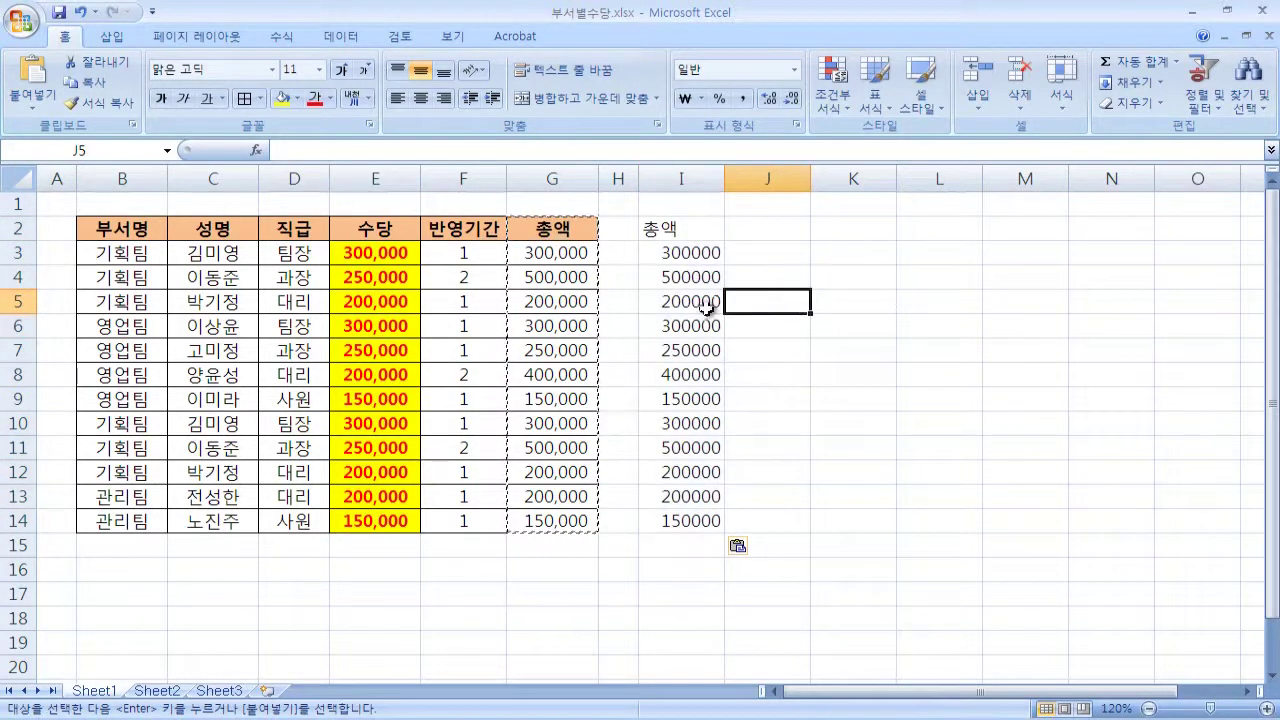
click(695, 255)
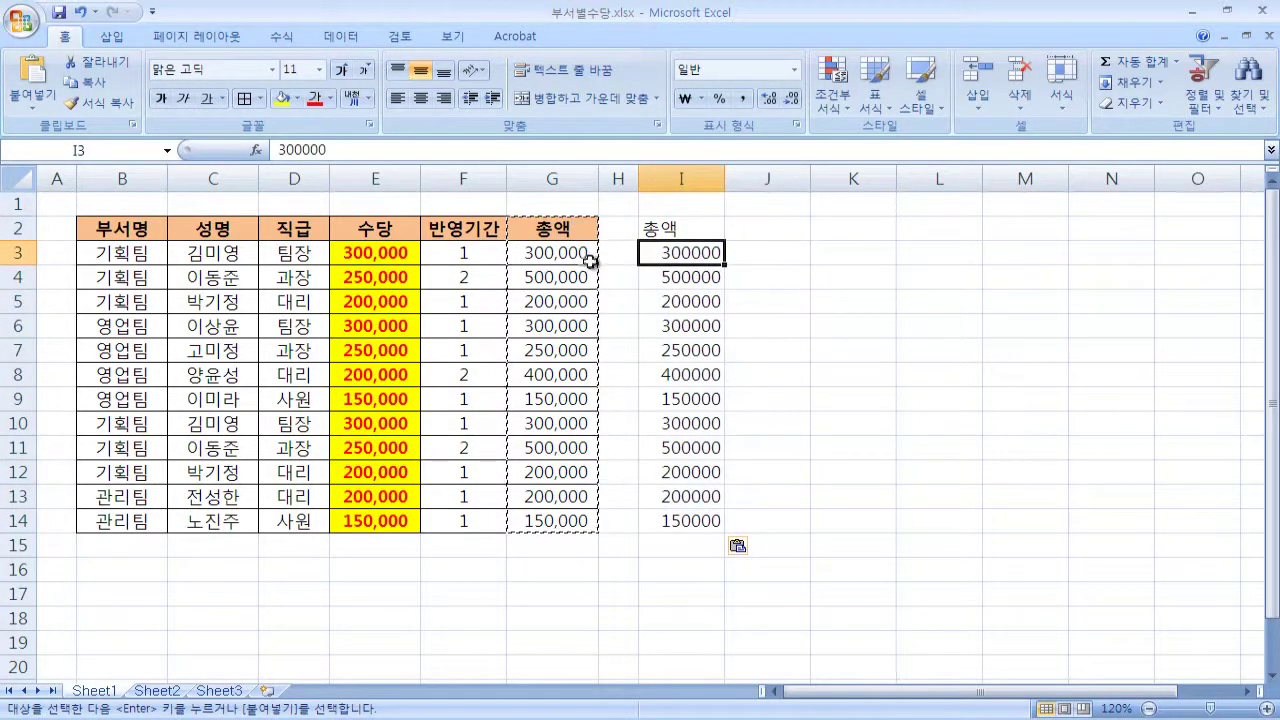
click(686, 280)
click(688, 324)
click(688, 385)
click(688, 422)
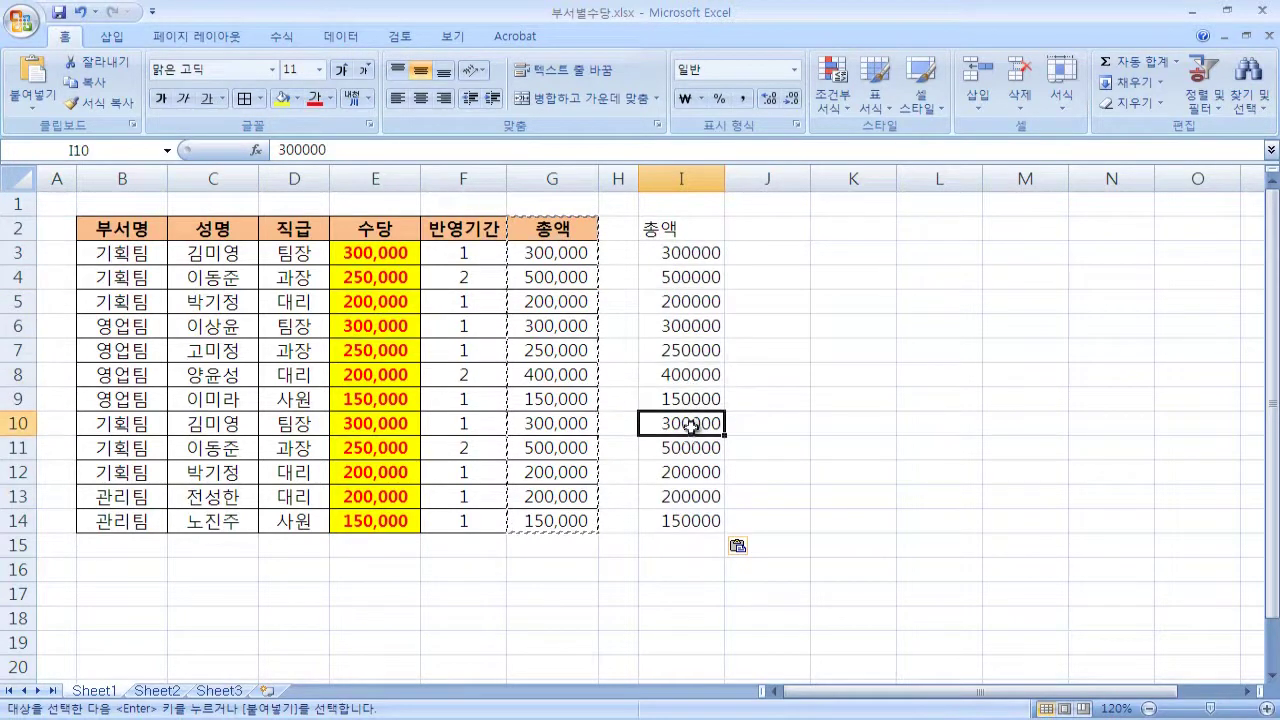
click(690, 448)
click(692, 472)
click(694, 496)
click(698, 521)
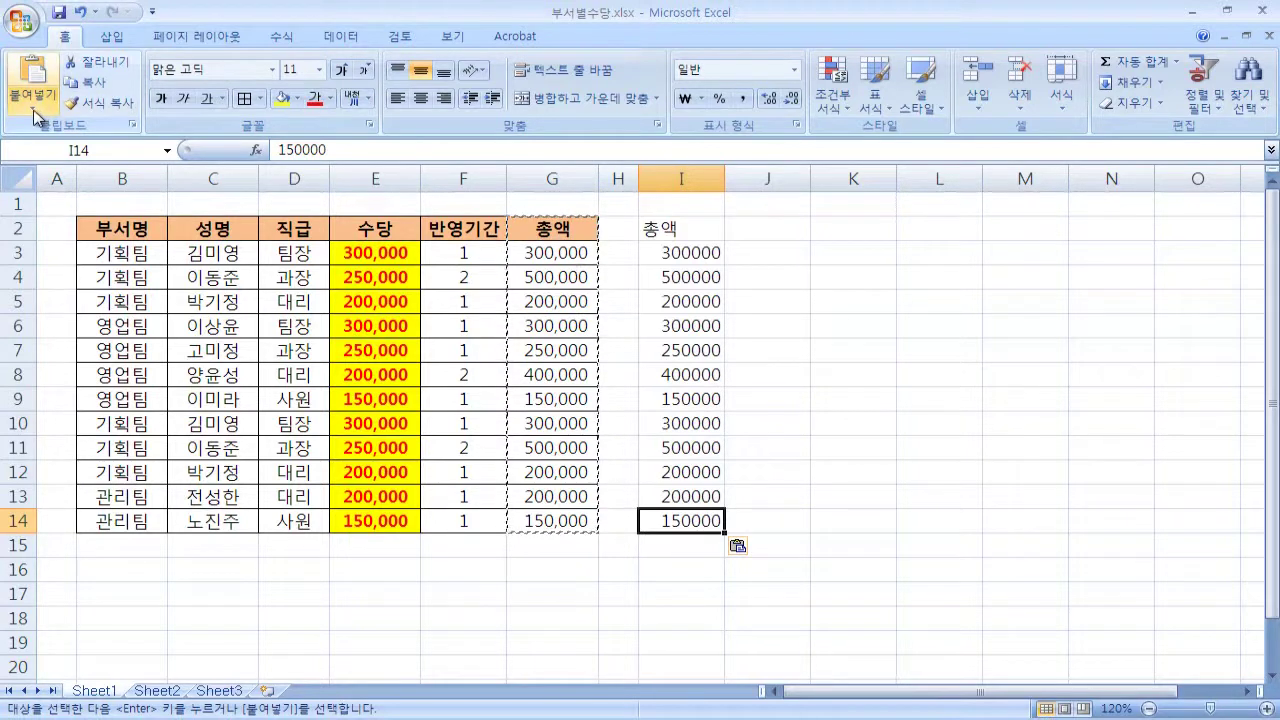
- Delete the pasted values so column I is empty again
click(33, 104)
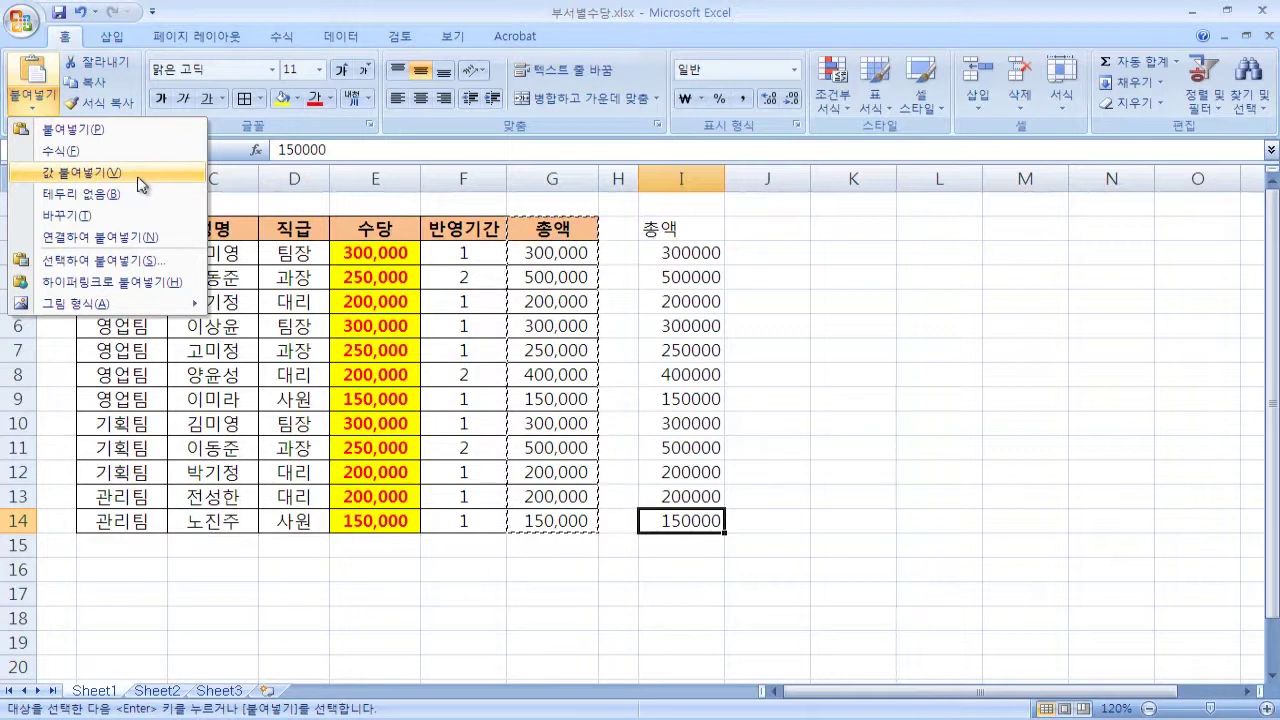
click(704, 310)
click(686, 178)
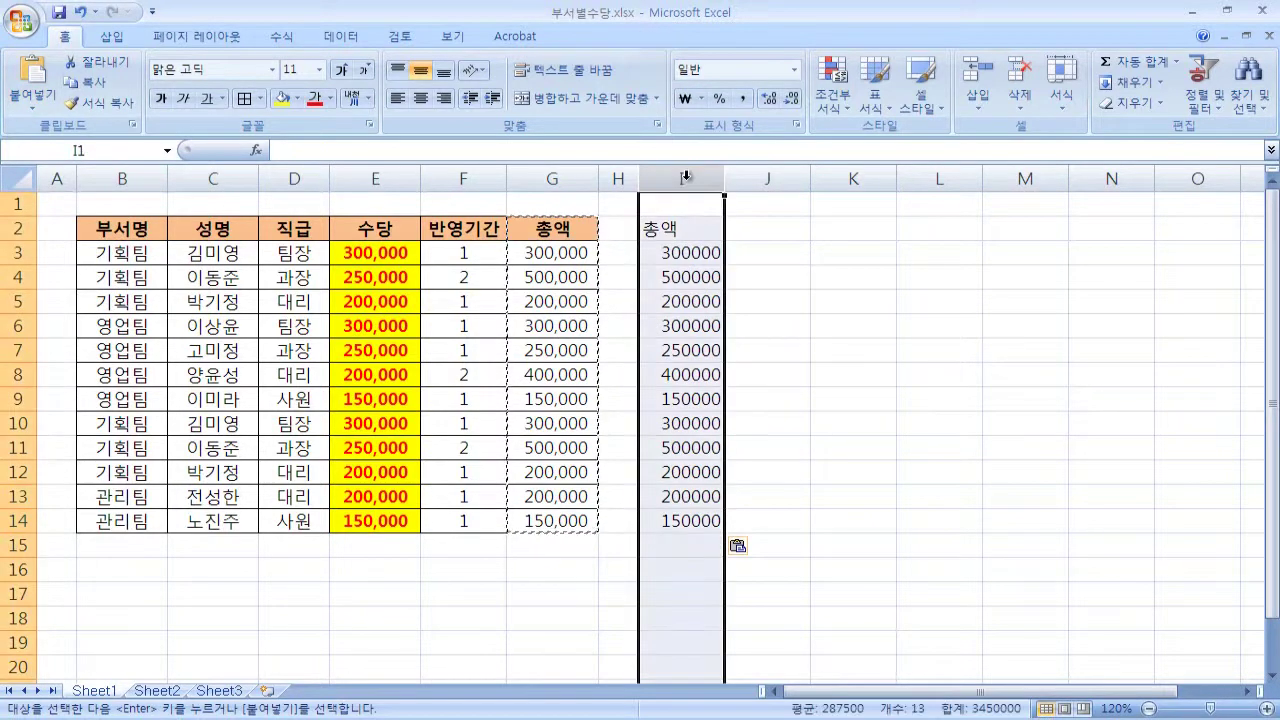
key(Delete)
drag(566, 240, 578, 518)
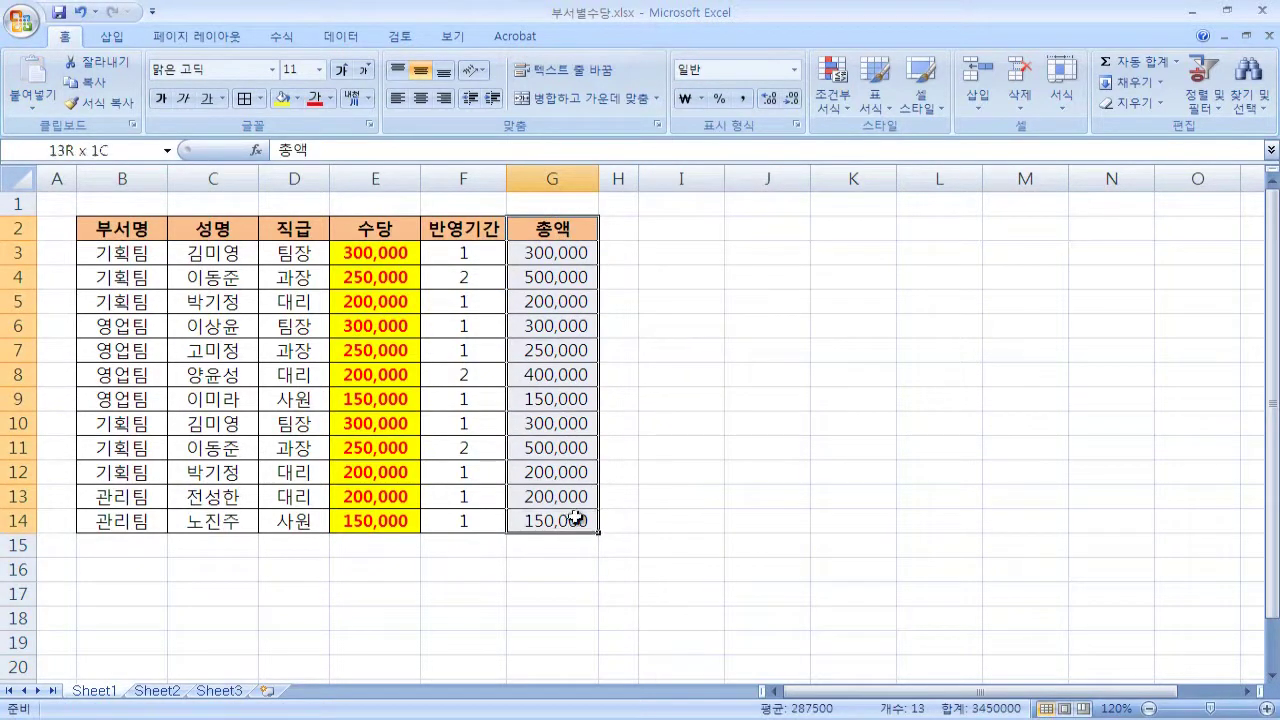
click(92, 82)
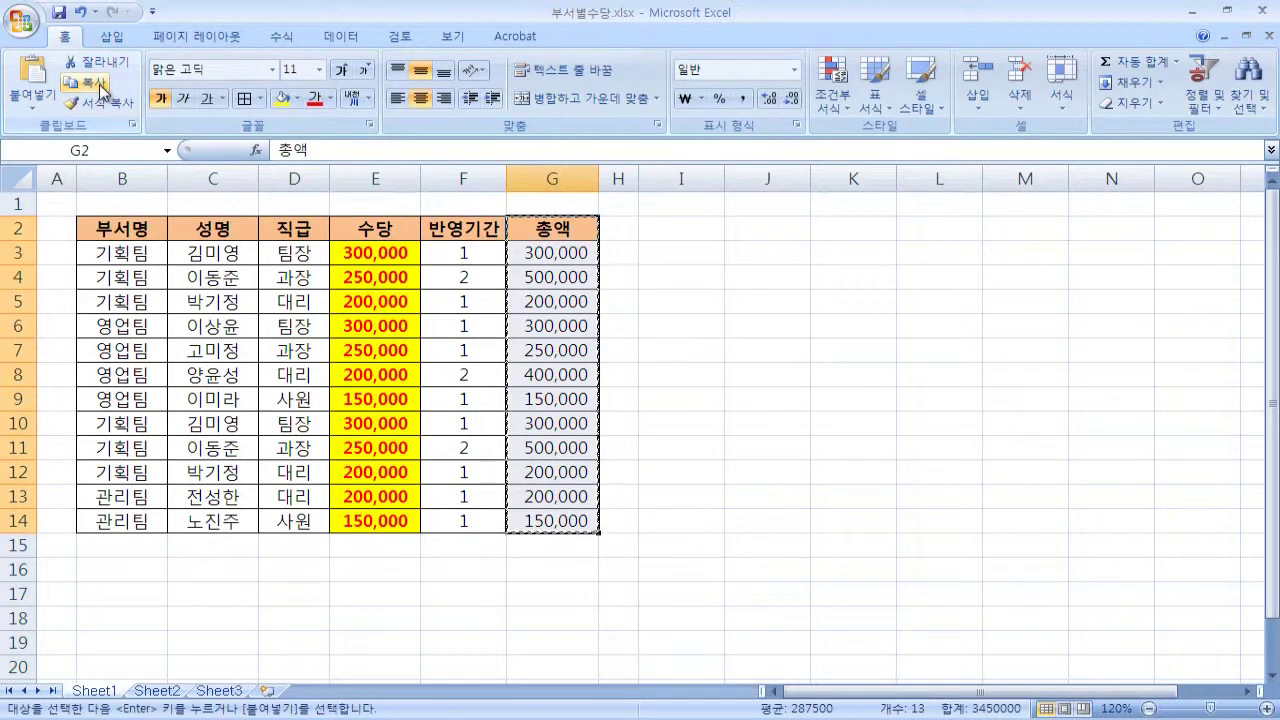
click(660, 228)
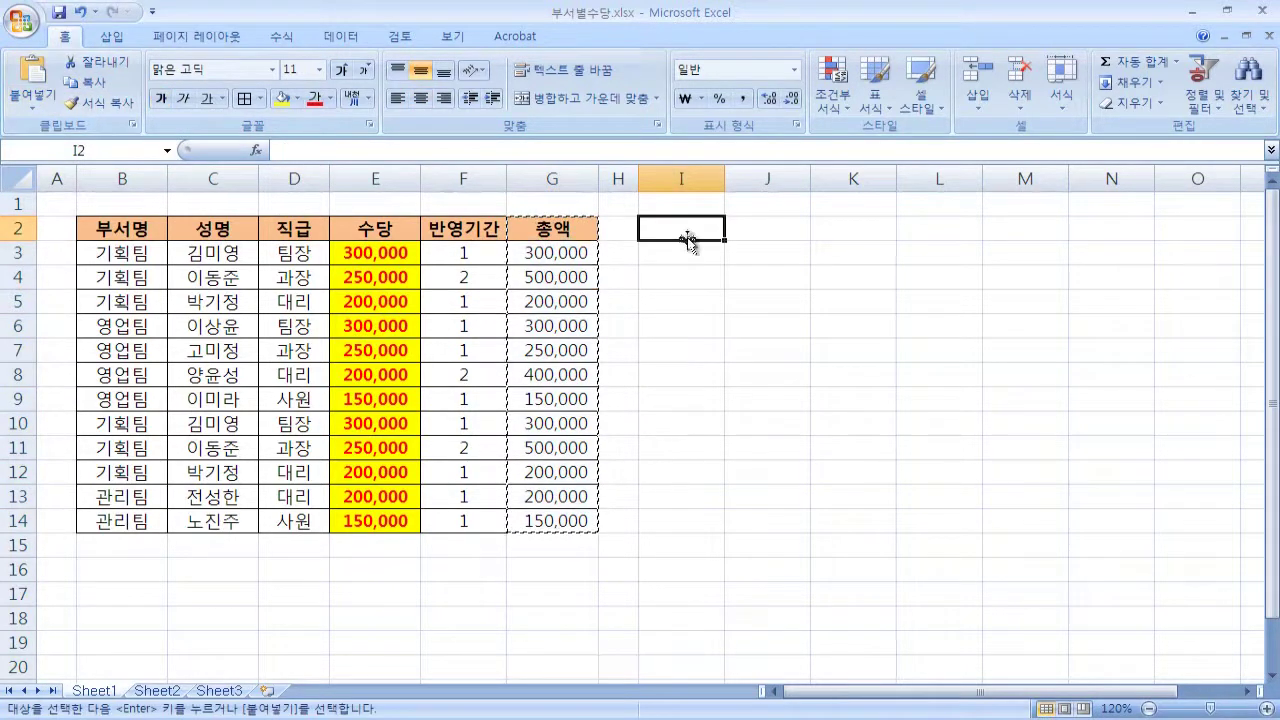
click(44, 106)
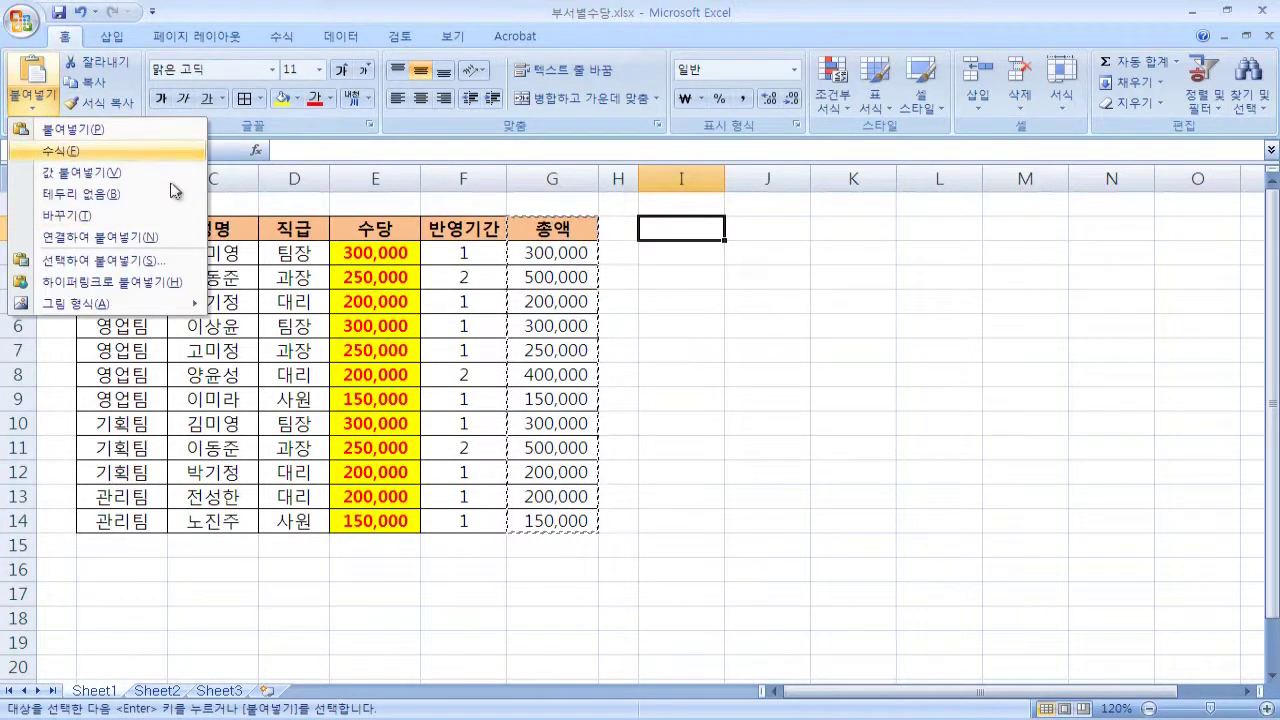
click(115, 152)
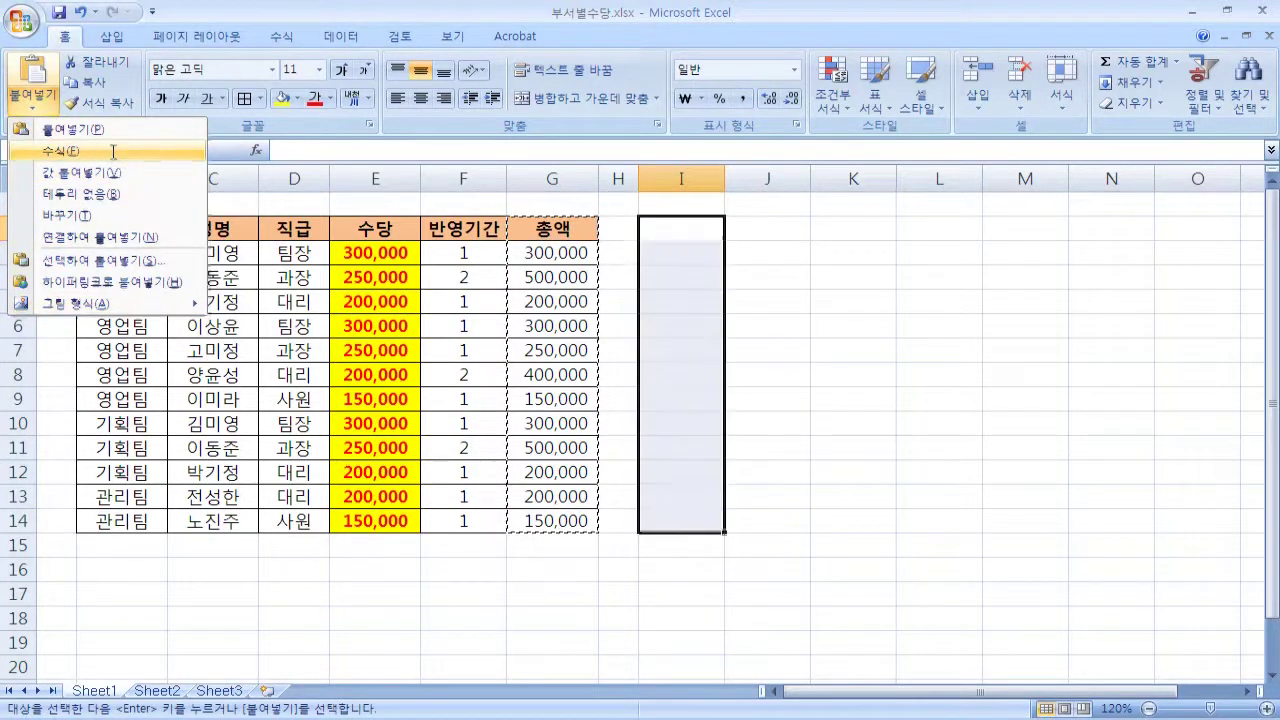
click(668, 262)
click(399, 152)
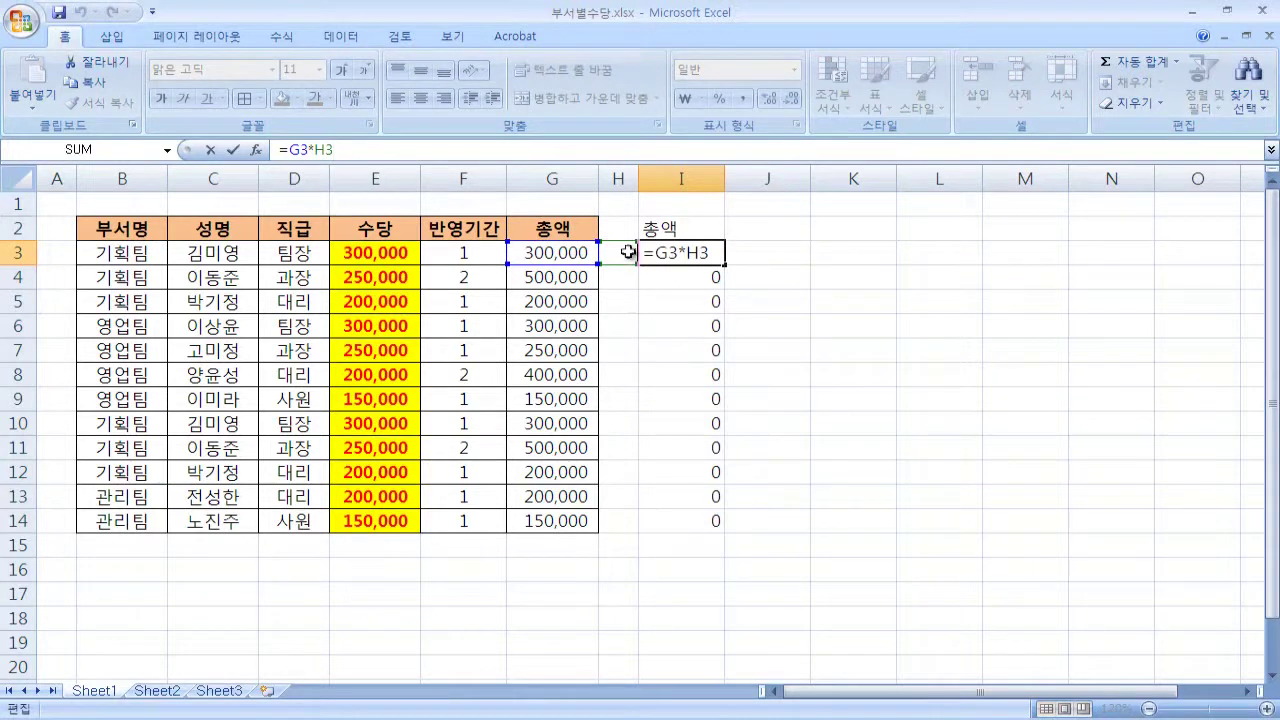
key(Escape)
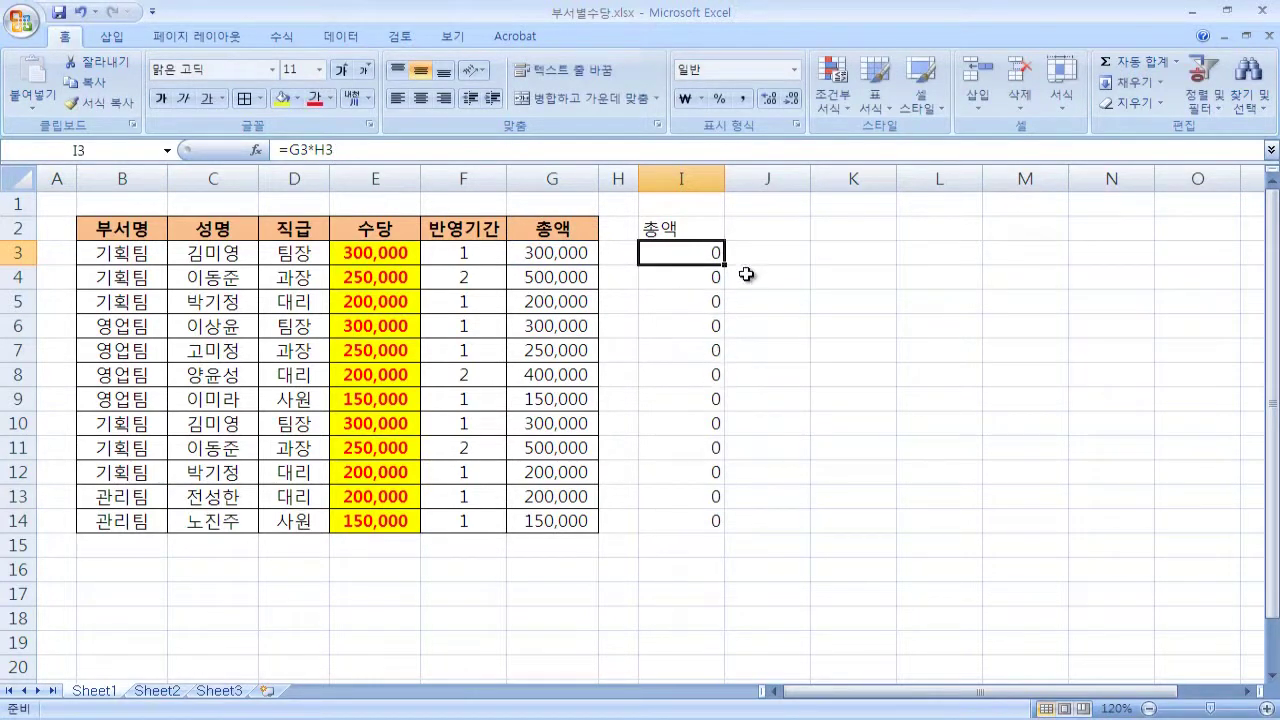
key(ctrl+z)
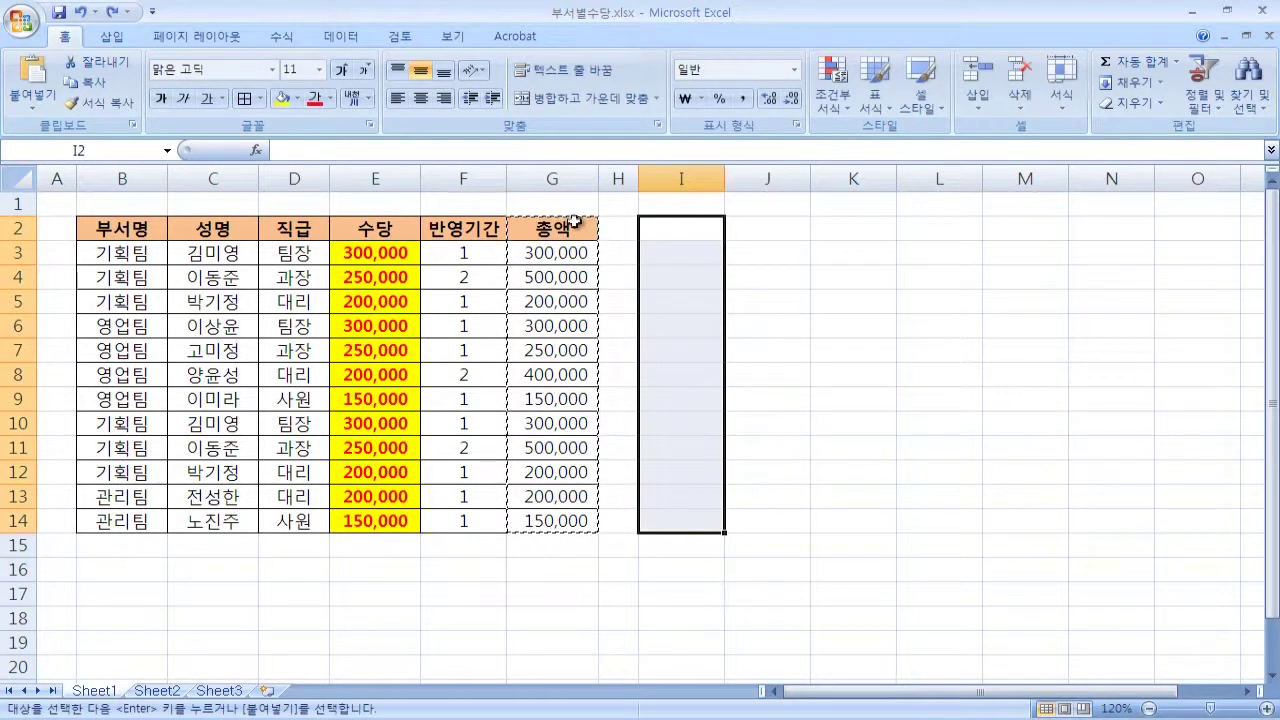
mouse_move(150, 230)
mouse_down()
mouse_move(477, 263)
mouse_move(525, 512)
mouse_up()
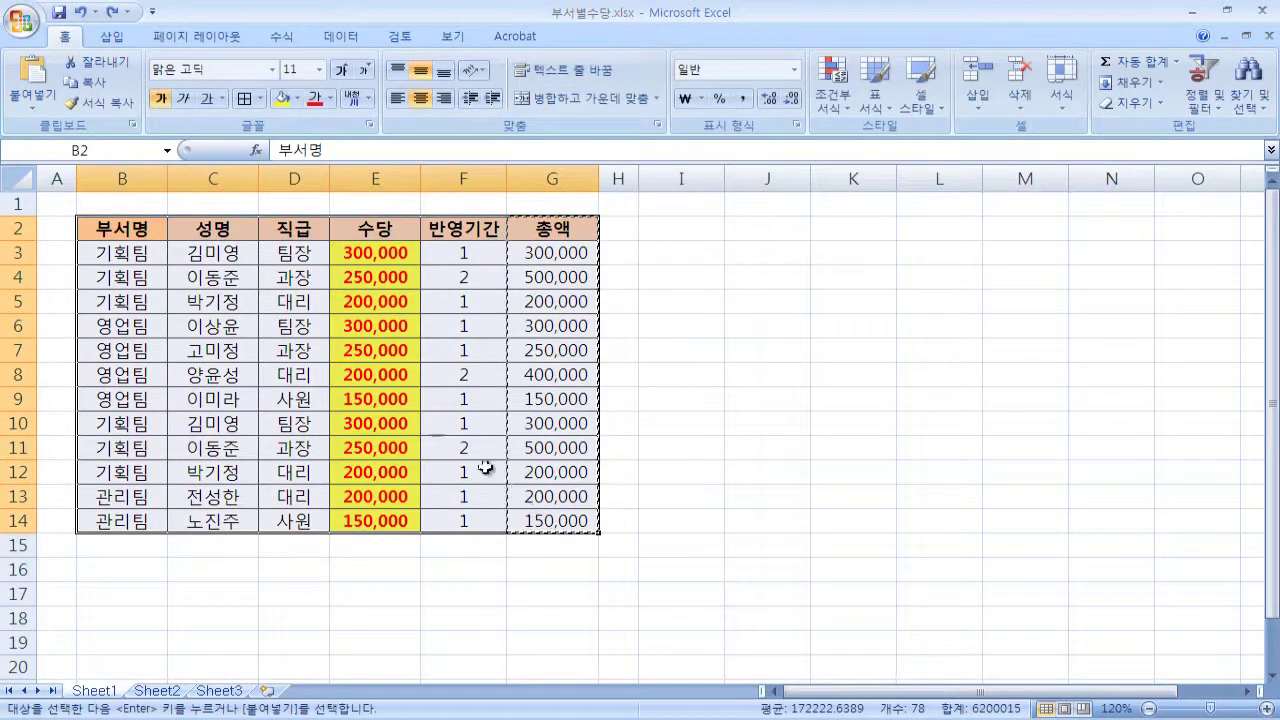
click(92, 83)
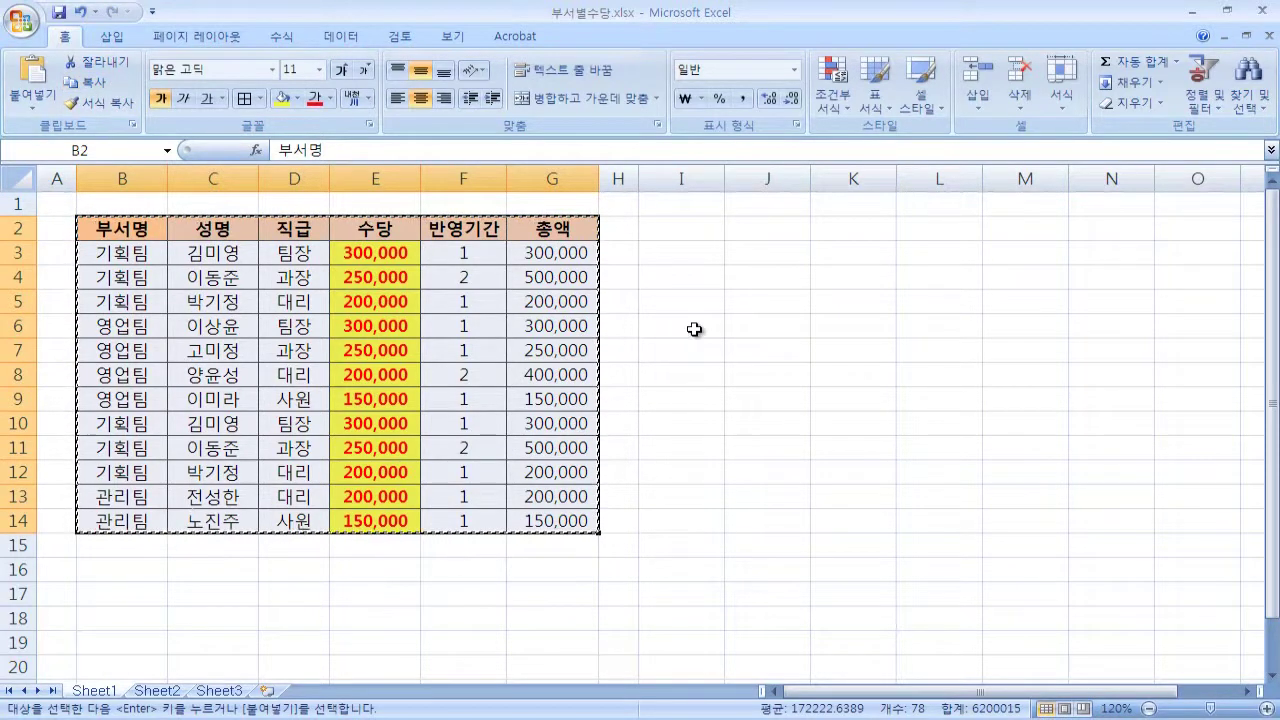
click(669, 232)
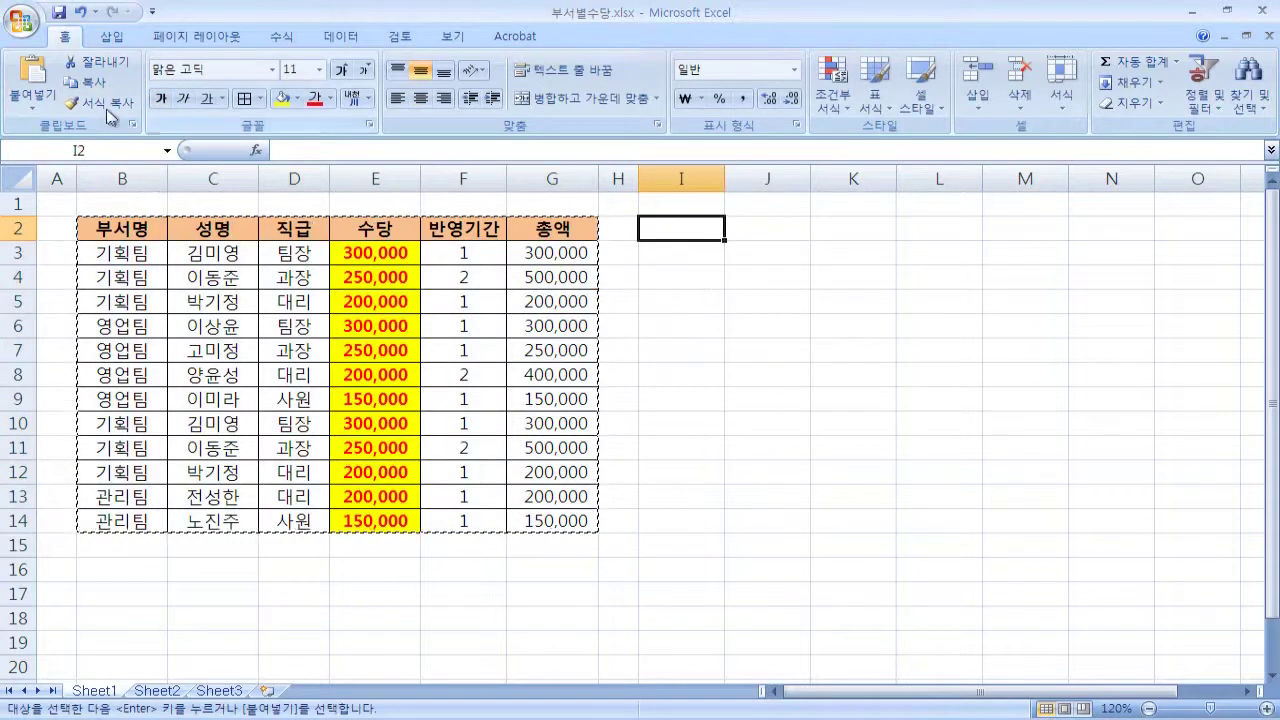
click(41, 105)
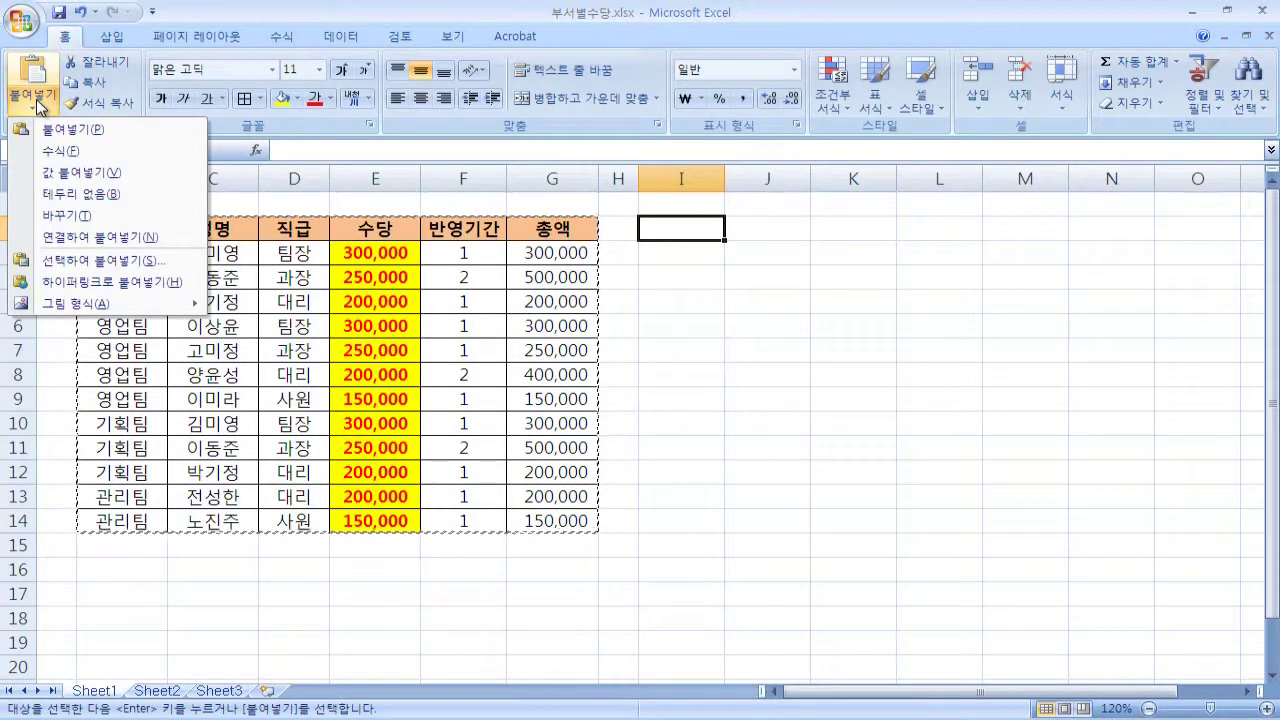
click(179, 262)
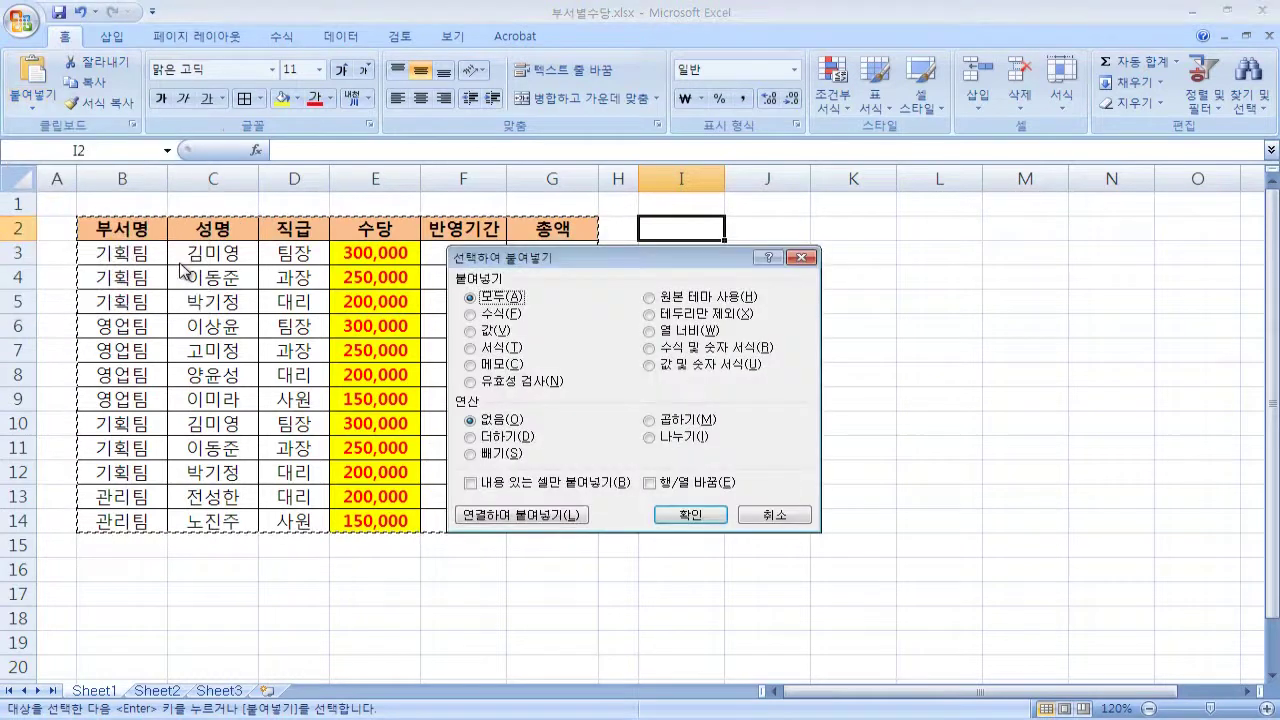
mouse_move(504, 263)
mouse_down()
mouse_move(202, 261)
mouse_move(182, 279)
mouse_up()
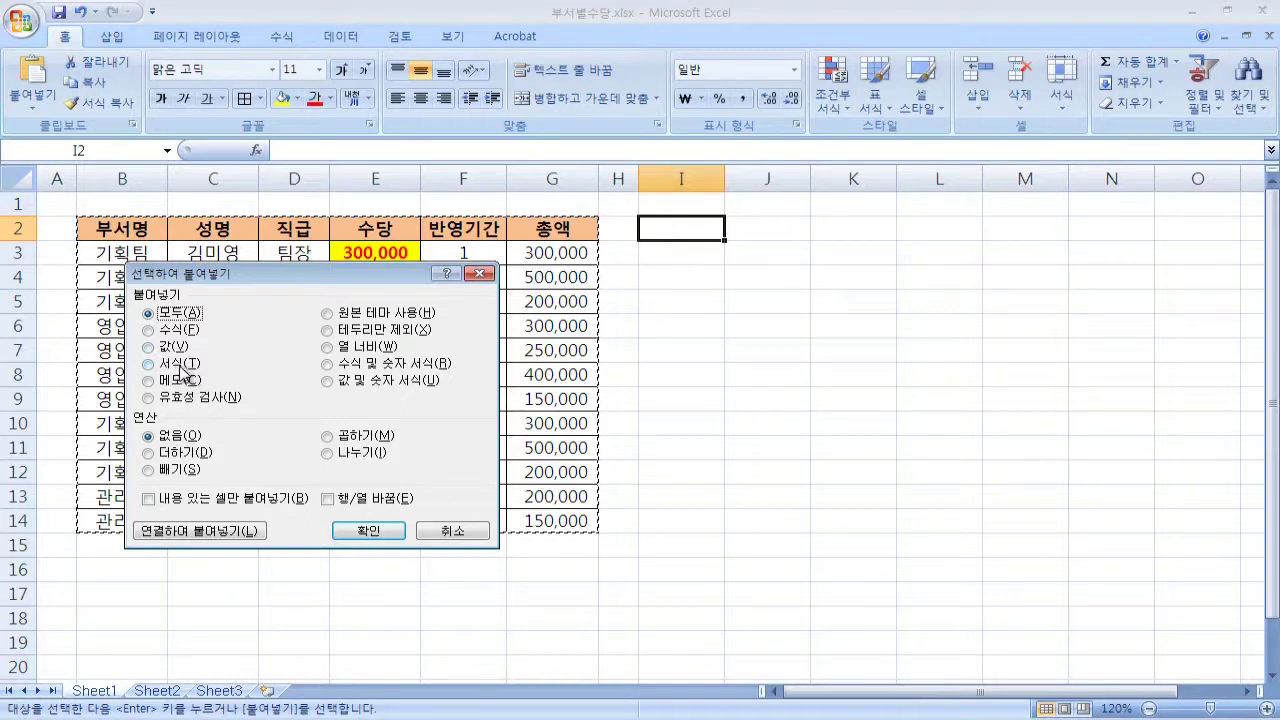
click(181, 364)
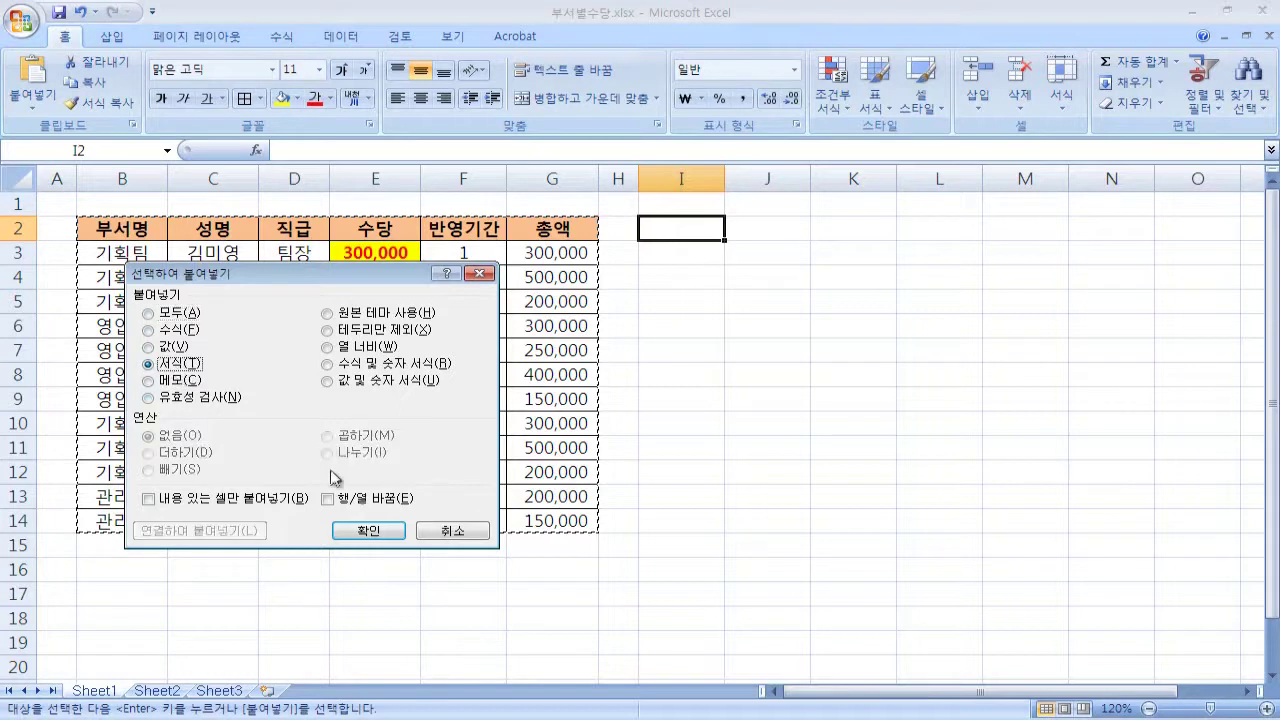
click(367, 531)
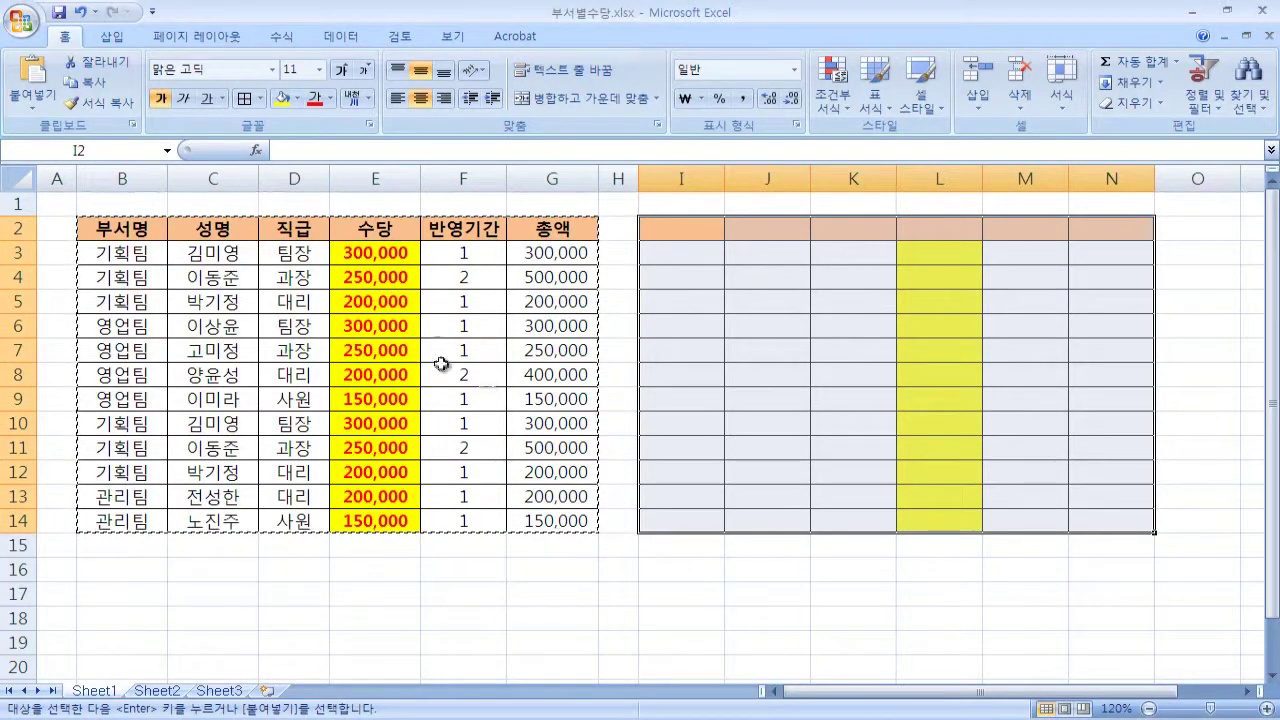
click(780, 241)
text(가)
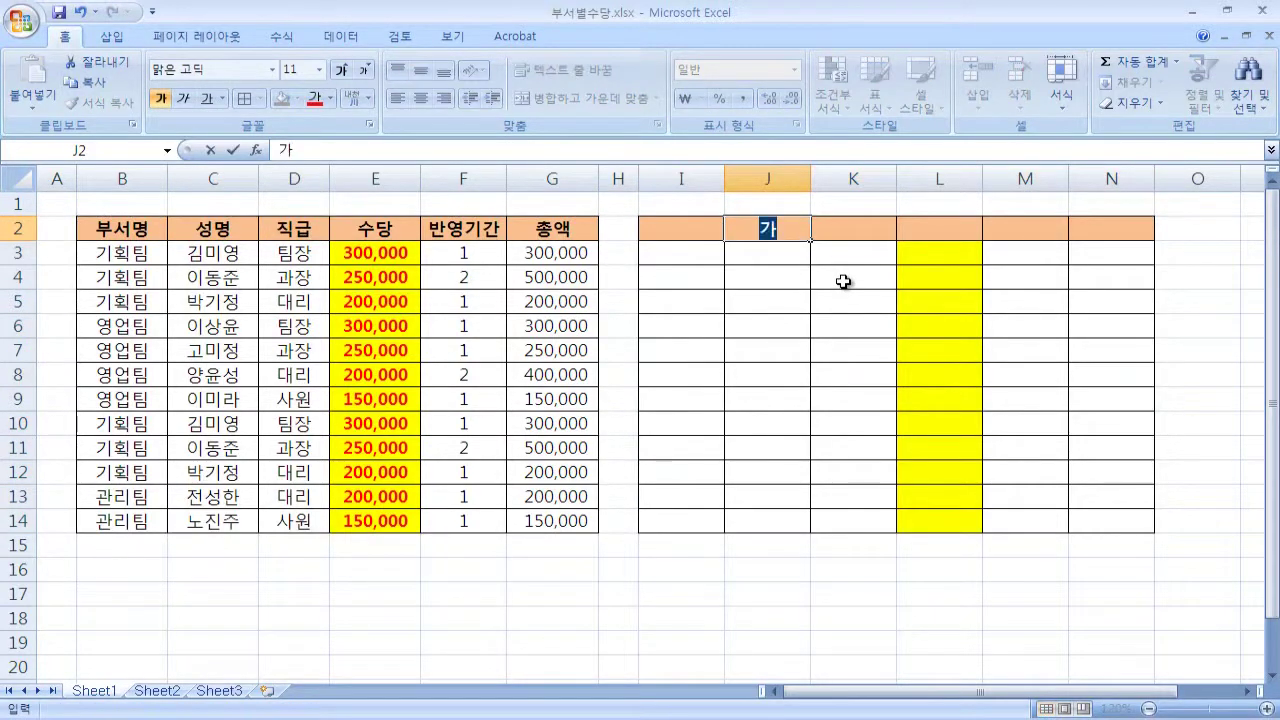
text(나)
text(다)
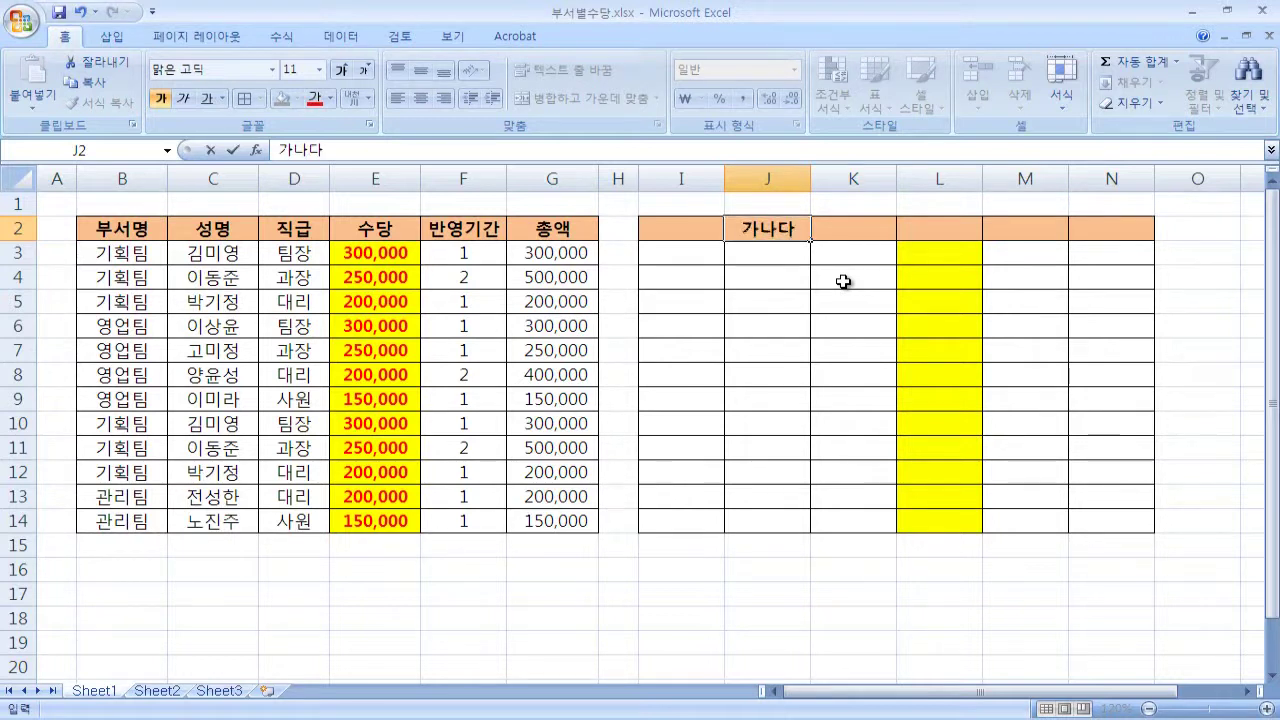
key(Escape)
key(ctrl+z)
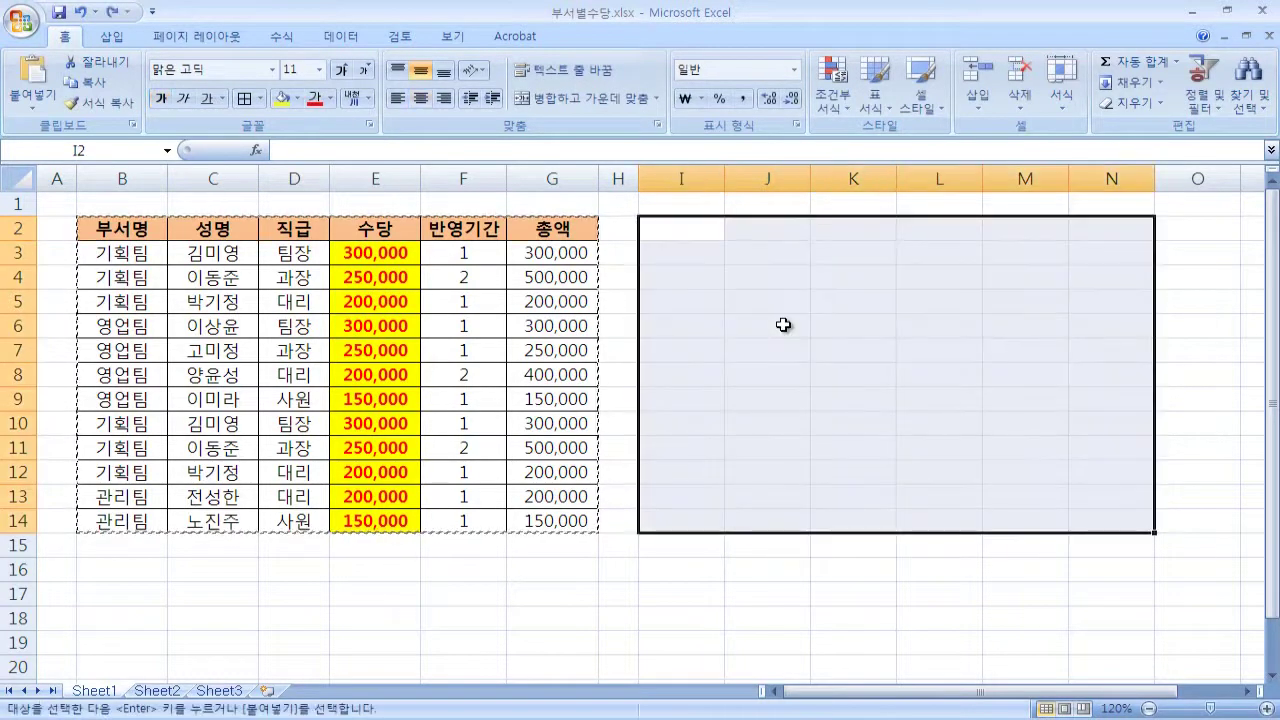
- Copy the whole allowance table B2:G14 and open Paste Special with I2 as the destination
click(783, 325)
click(140, 236)
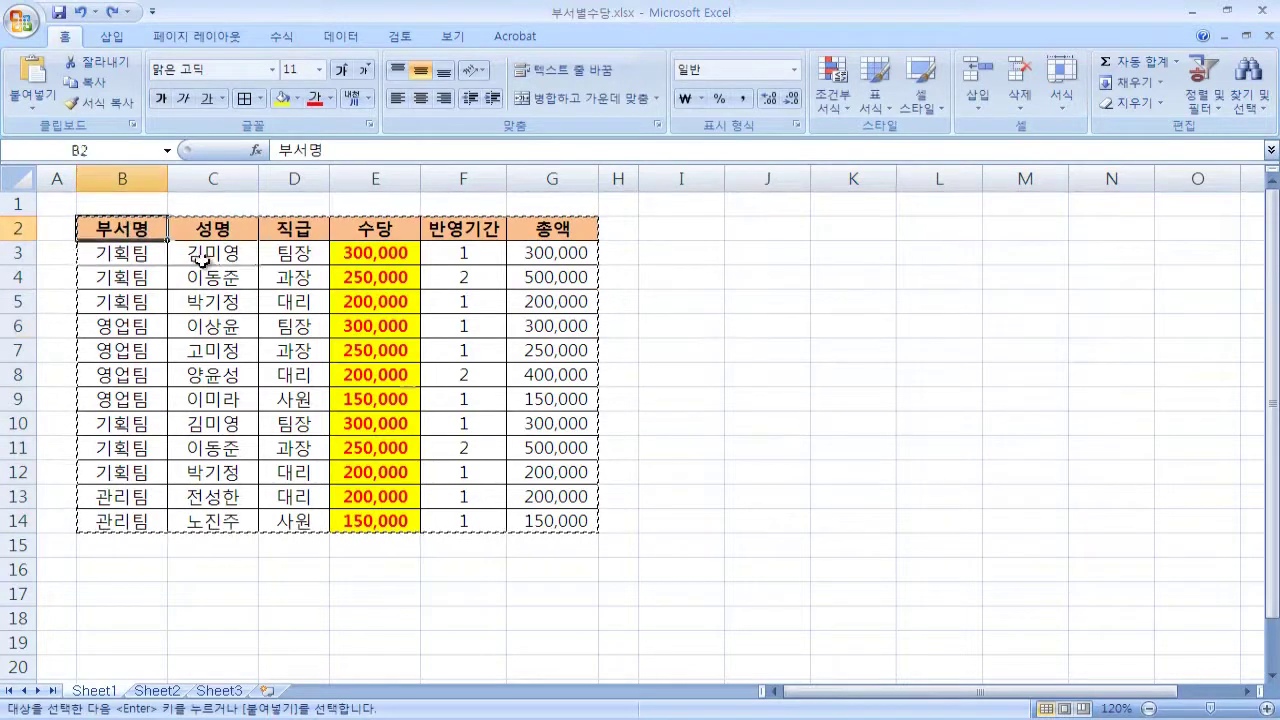
shift+click(555, 521)
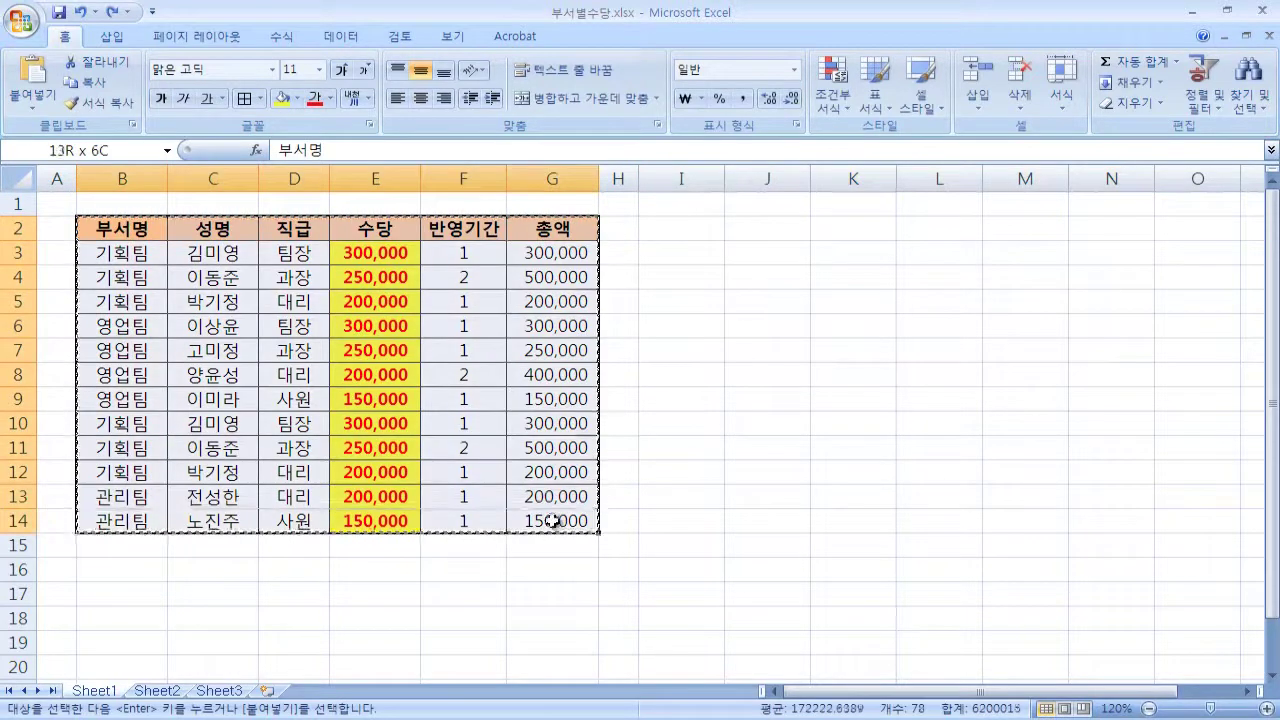
click(90, 84)
click(695, 232)
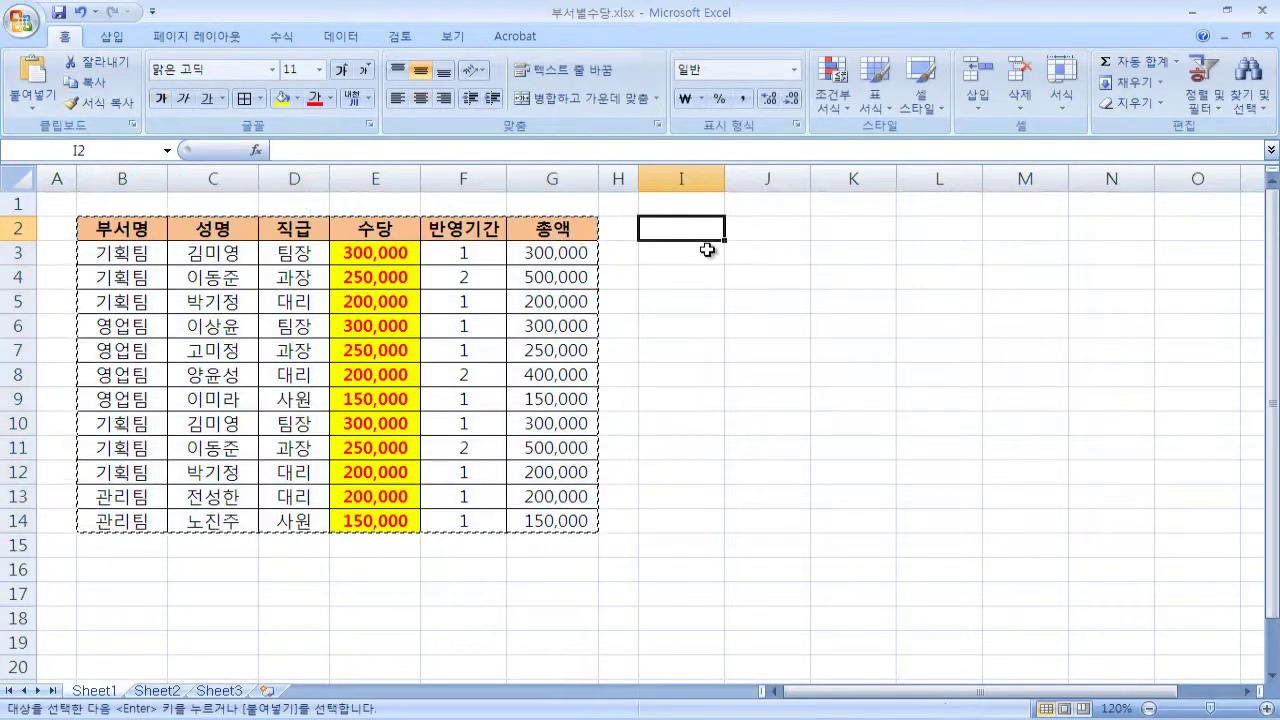
click(33, 100)
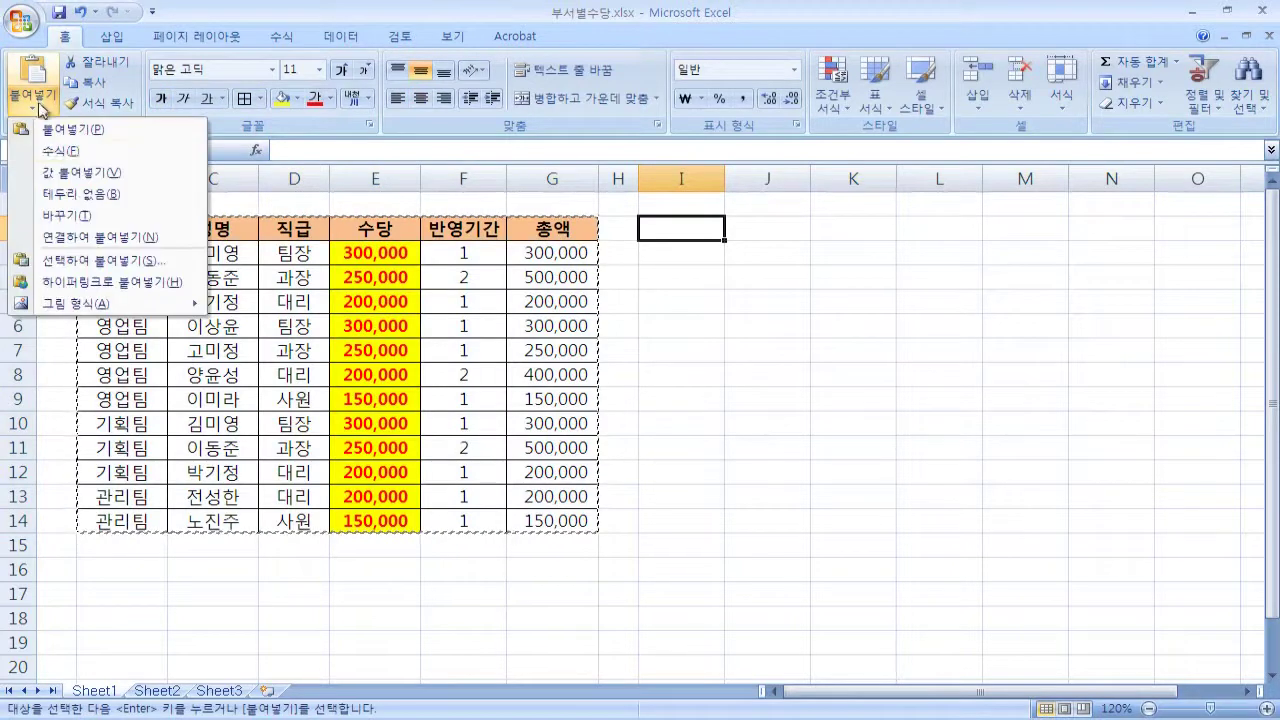
click(134, 264)
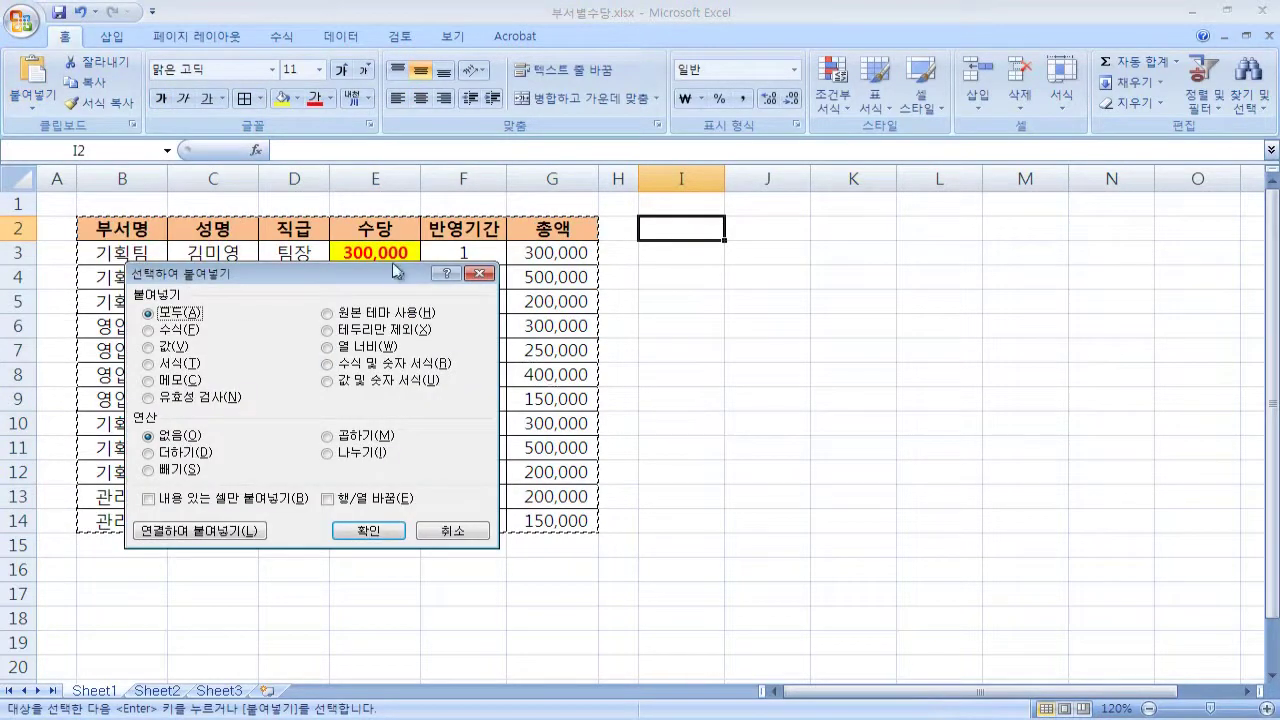
- Paste the table transposed at I2, with rows and columns swapped
drag(393, 264, 487, 307)
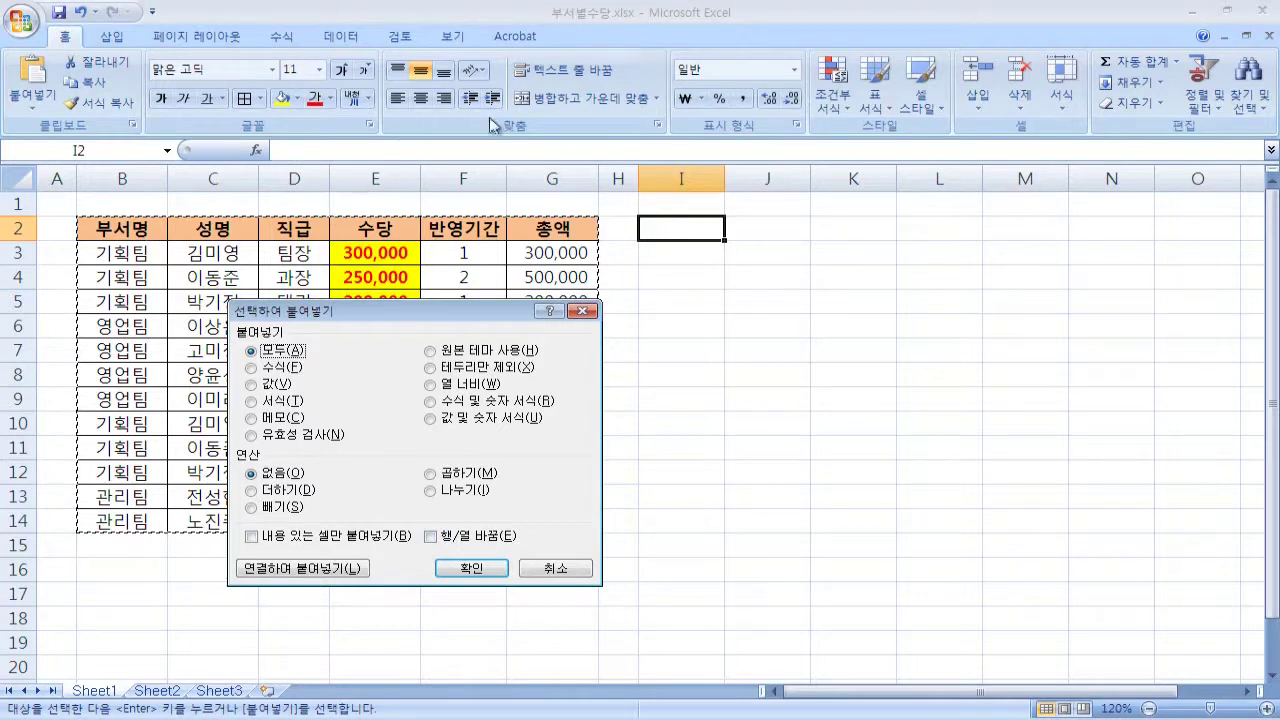
drag(457, 312, 578, 380)
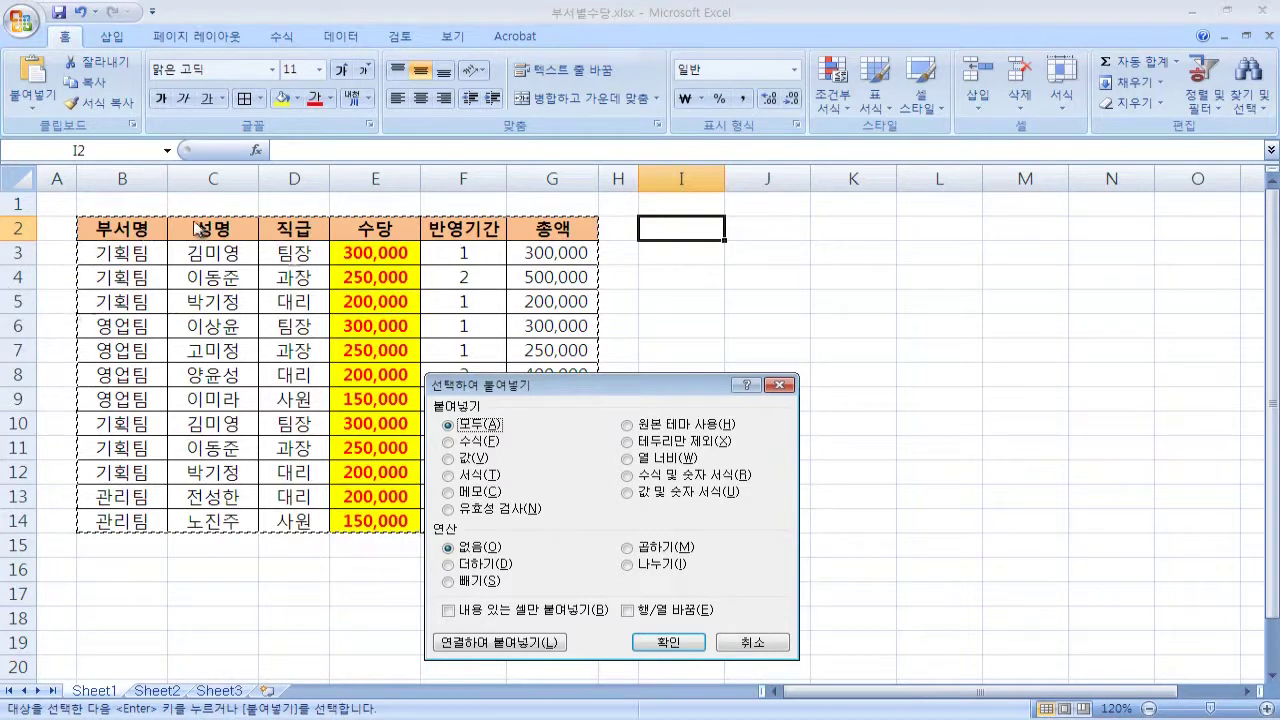
drag(665, 392, 638, 381)
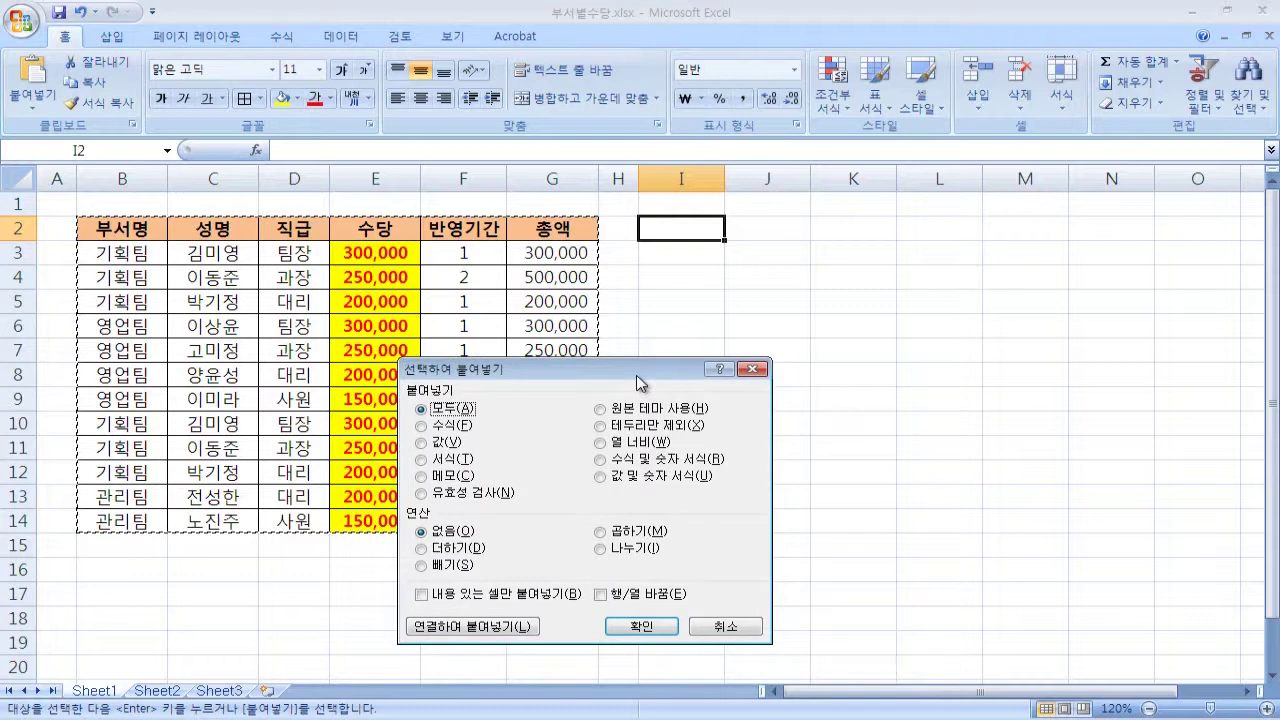
click(600, 595)
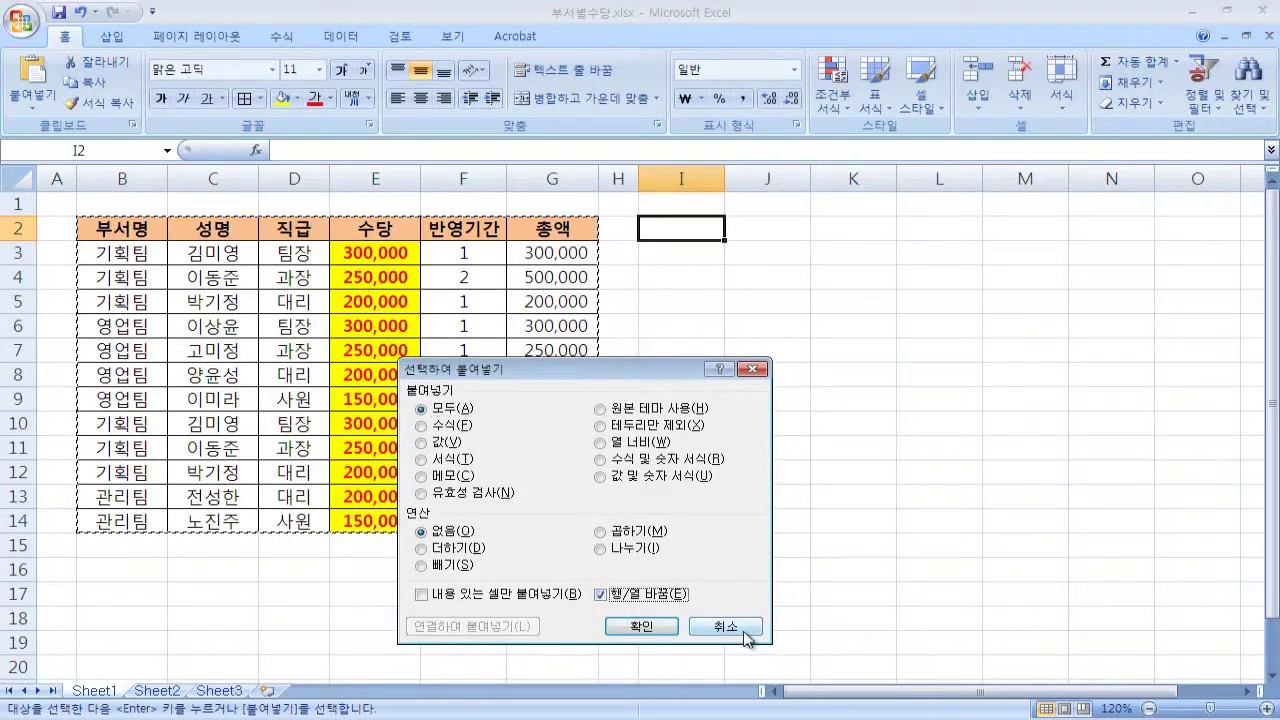
click(670, 630)
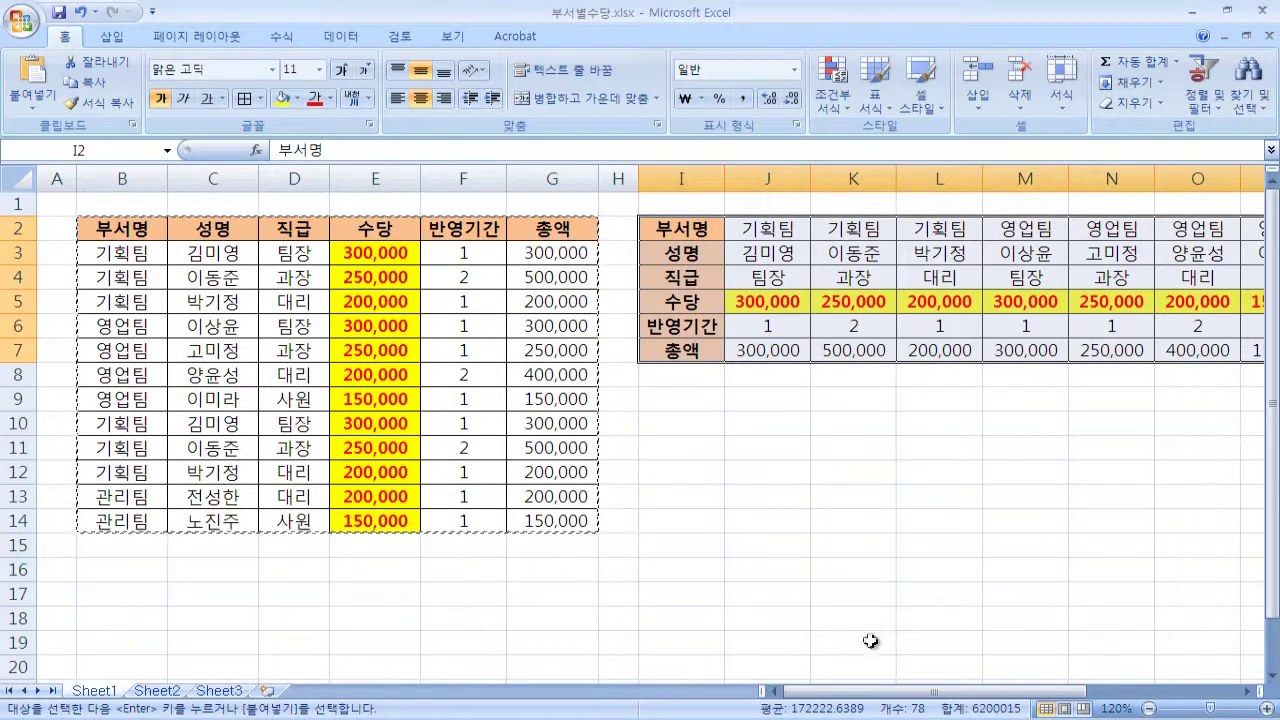
click(825, 565)
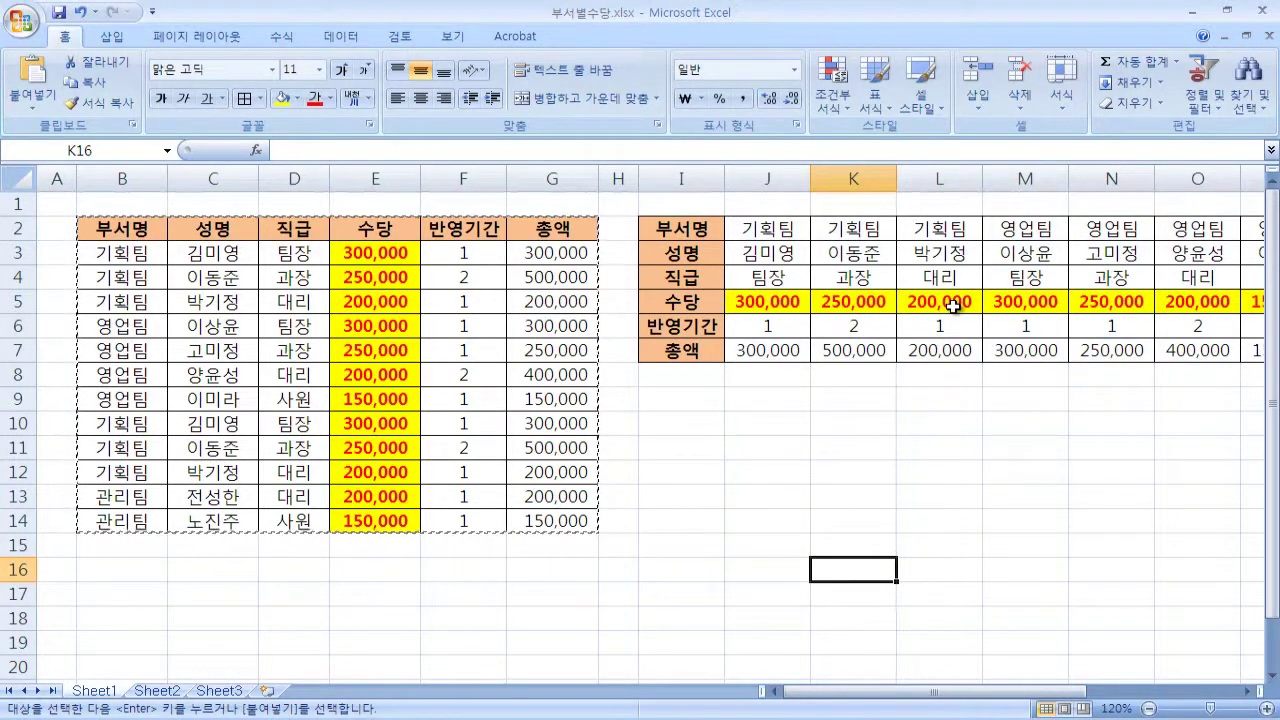
mouse_move(819, 691)
mouse_down()
mouse_move(970, 707)
mouse_move(815, 700)
mouse_up()
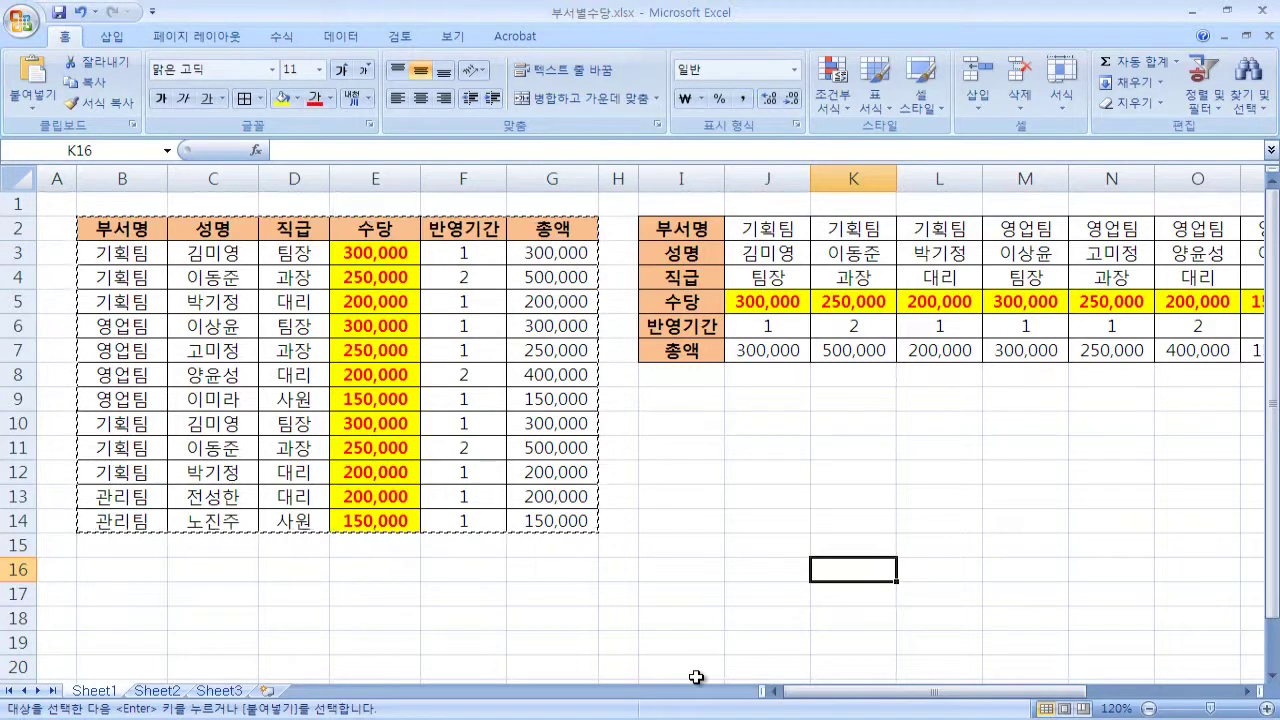
- Undo the transposed copy, then copy table B2:G14 and bring up the picture paste options
key(ctrl+z)
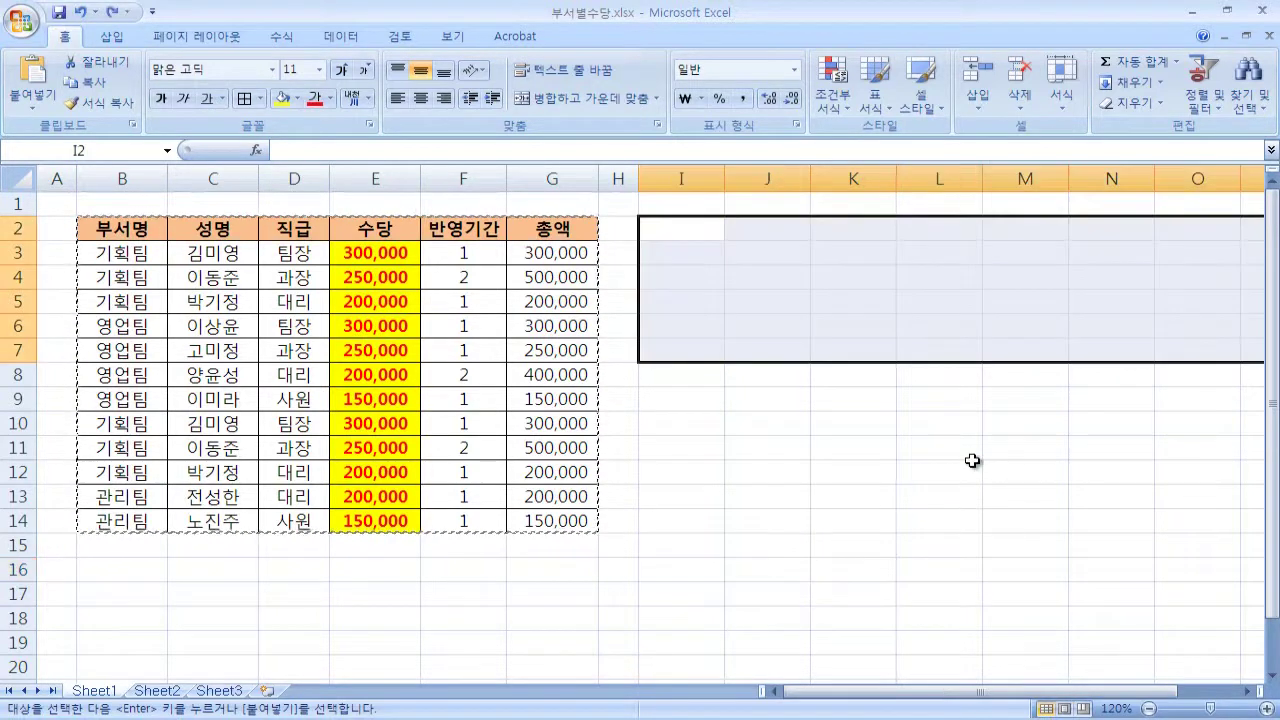
click(701, 446)
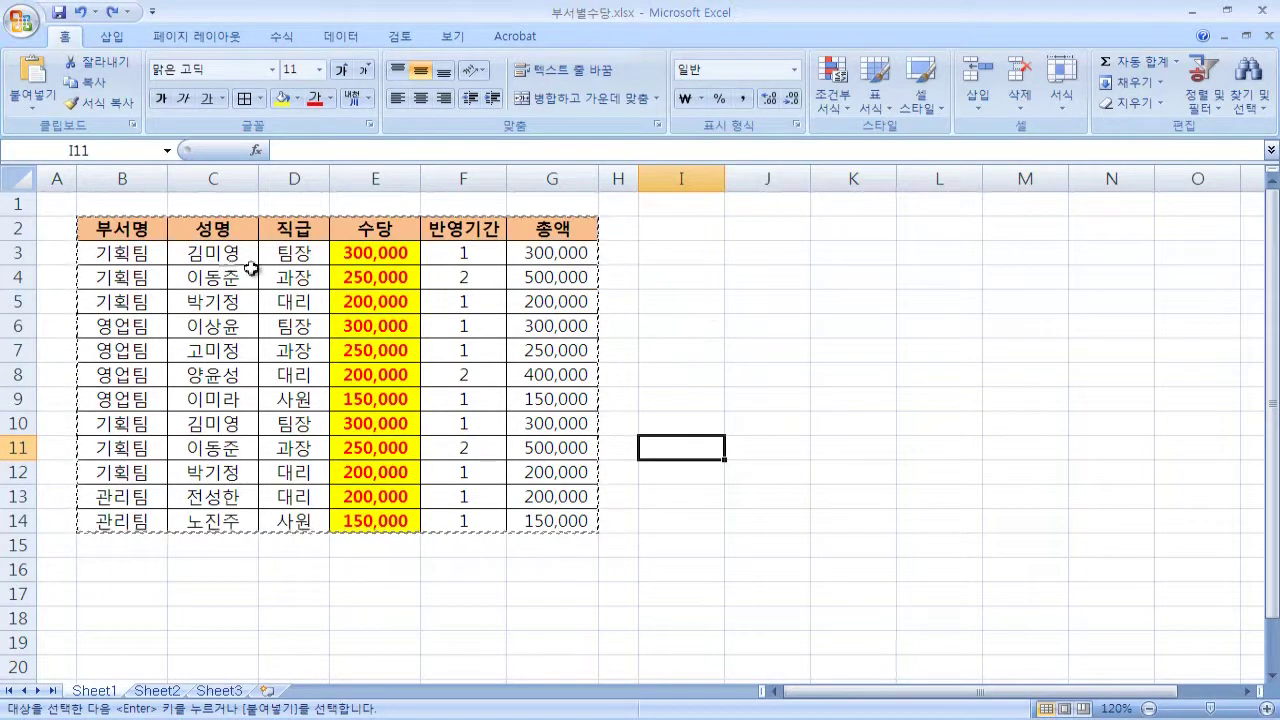
drag(130, 225, 533, 520)
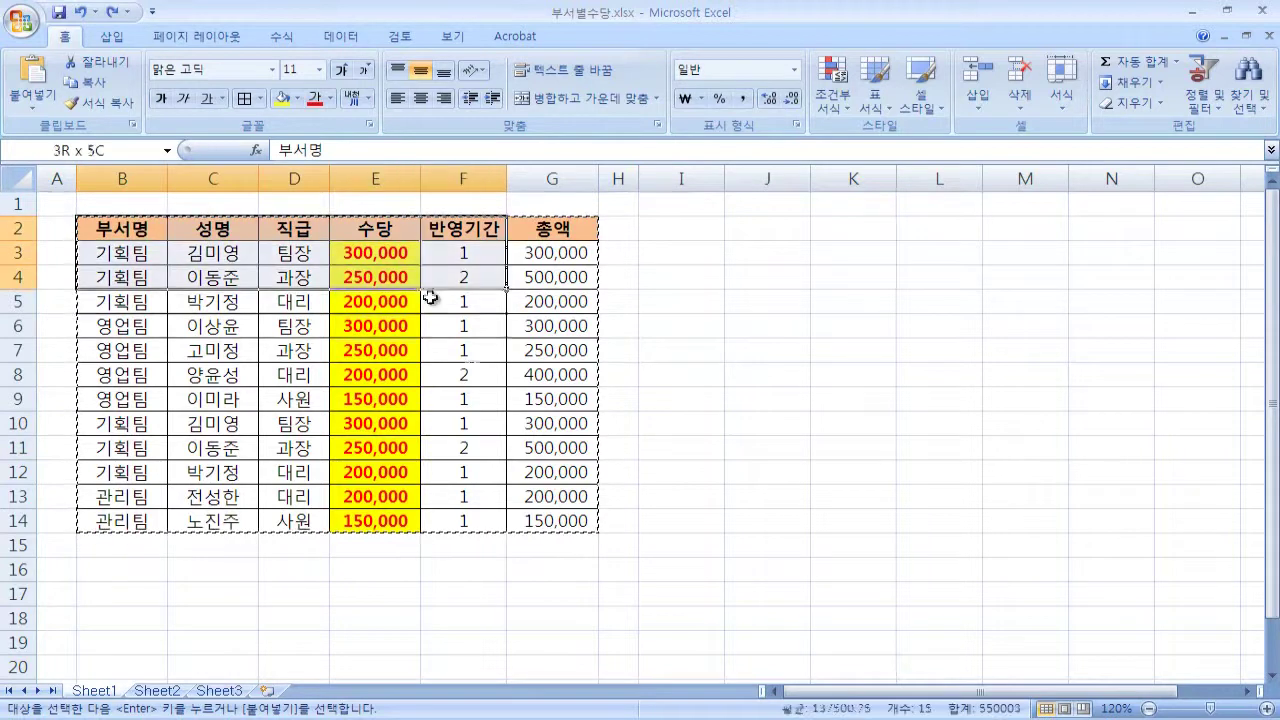
click(90, 84)
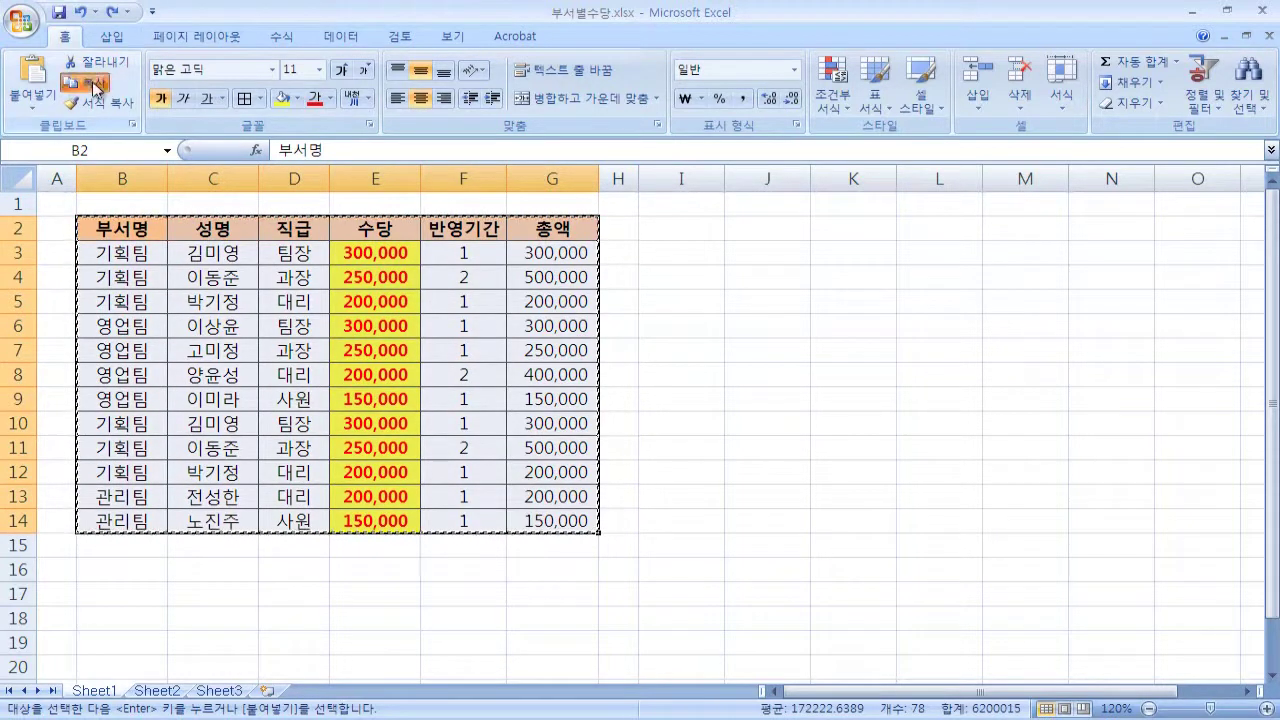
click(38, 112)
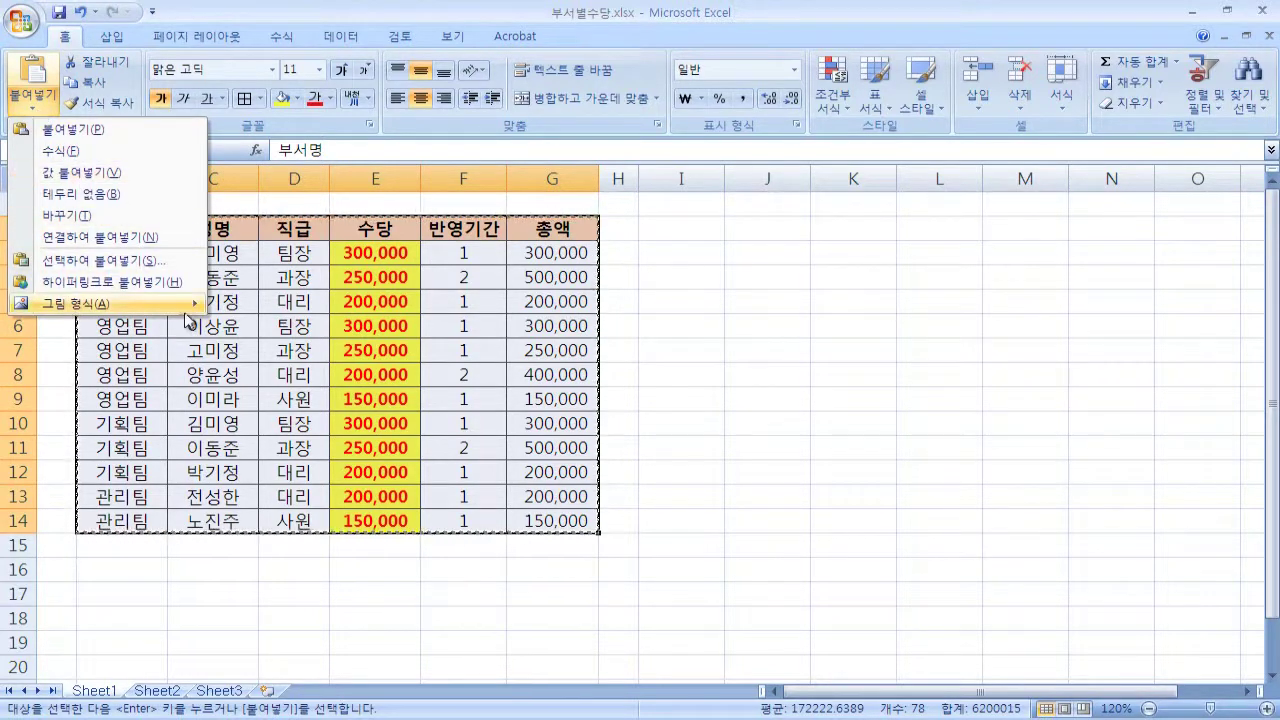
mouse_move(186, 310)
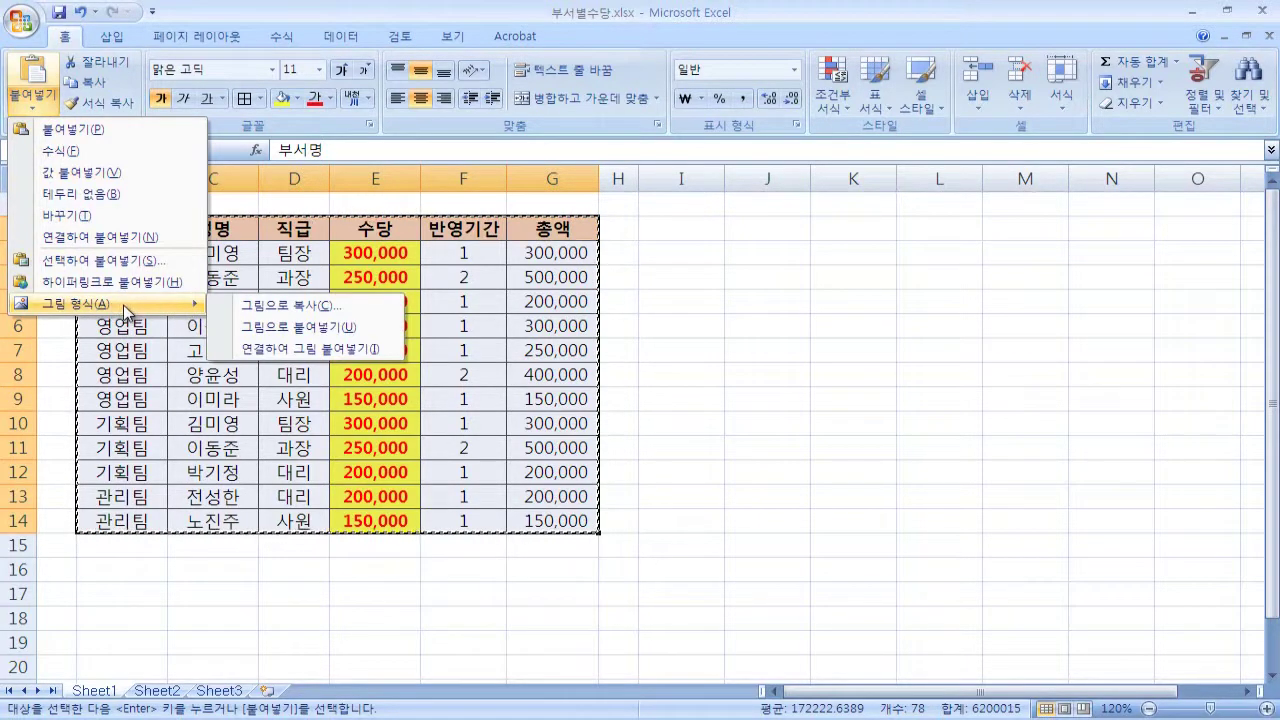
- Paste the table as a picture and move it over columns I to N
click(337, 328)
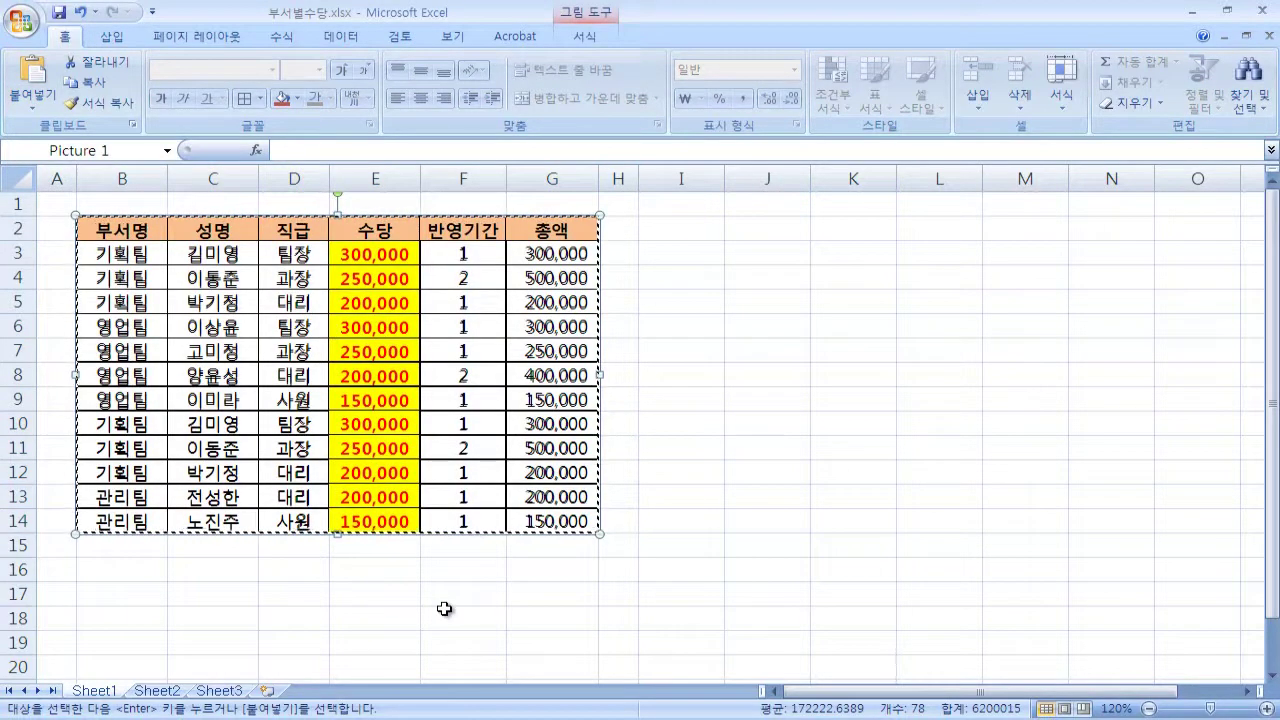
drag(350, 357, 903, 345)
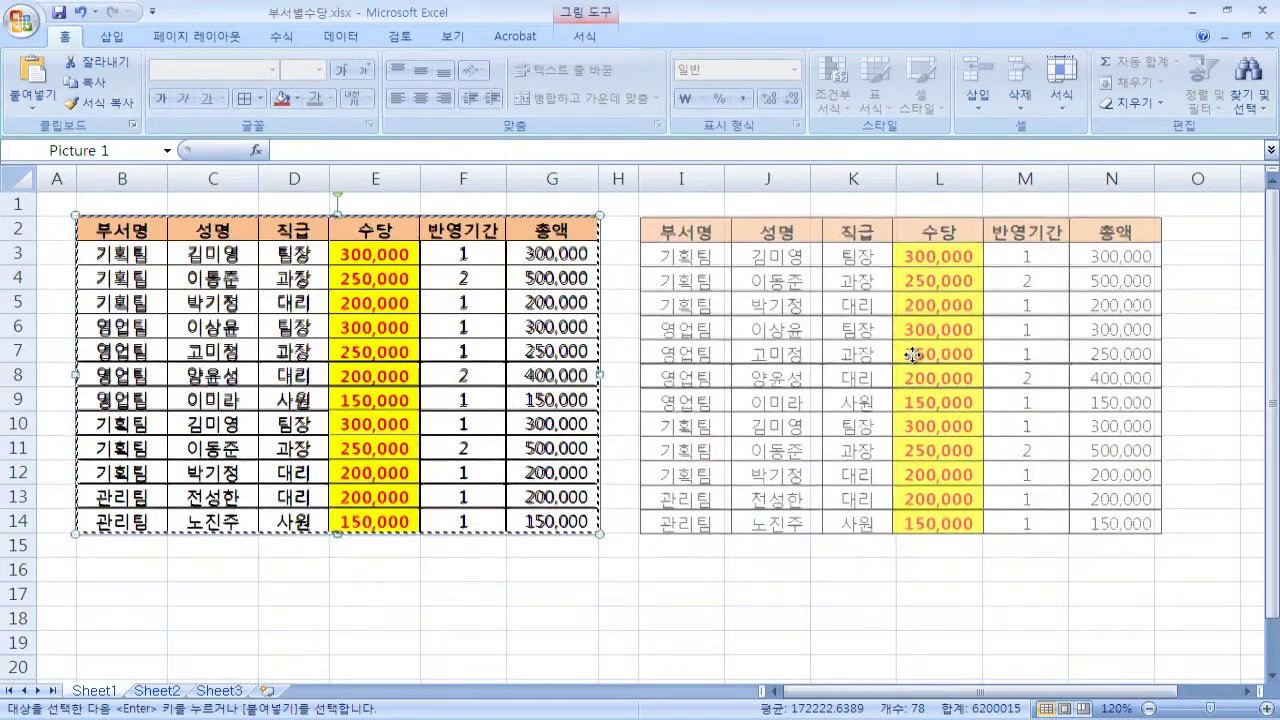
drag(903, 345, 918, 350)
click(779, 587)
click(686, 586)
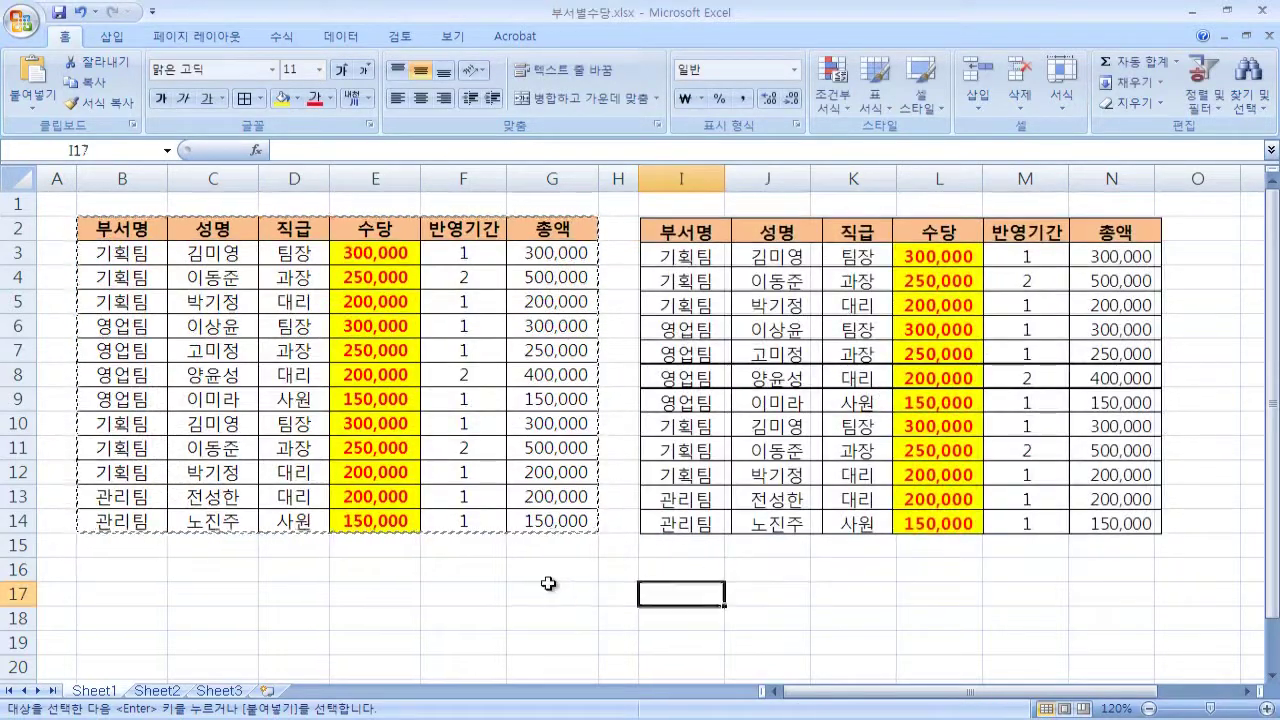
click(546, 585)
click(672, 590)
key(Escape)
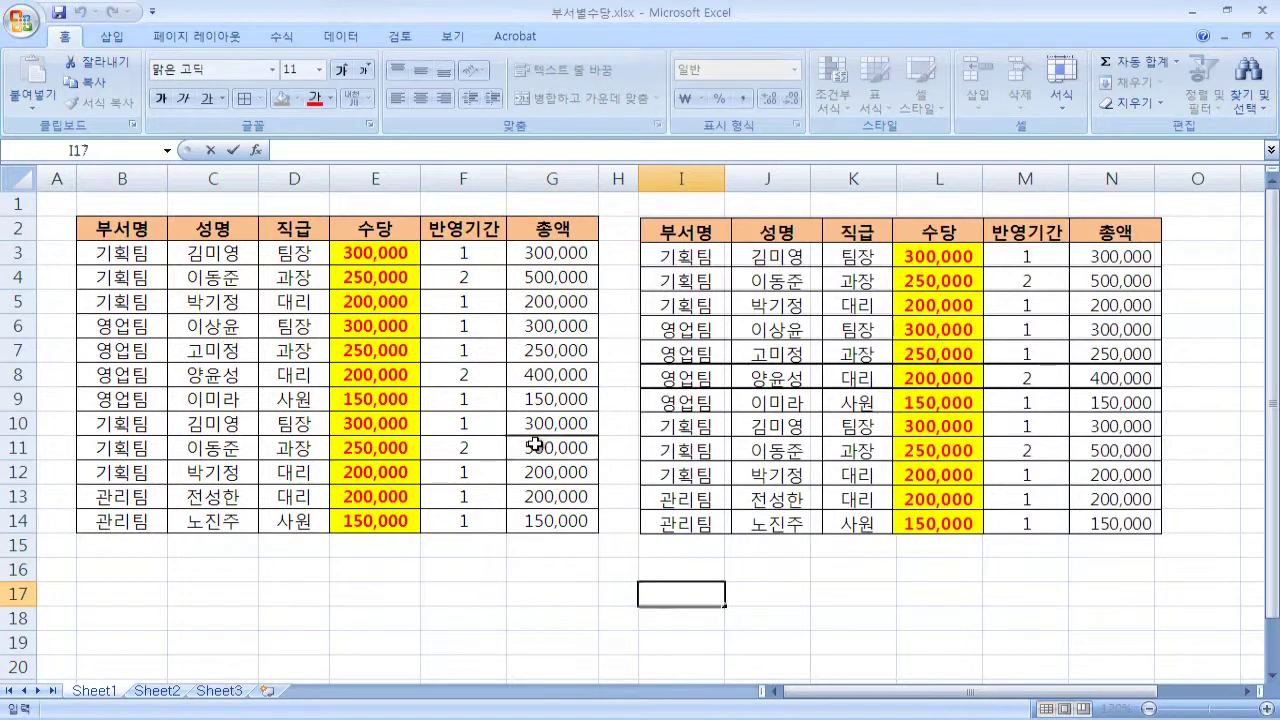
click(485, 372)
click(375, 328)
click(290, 328)
click(205, 328)
click(128, 302)
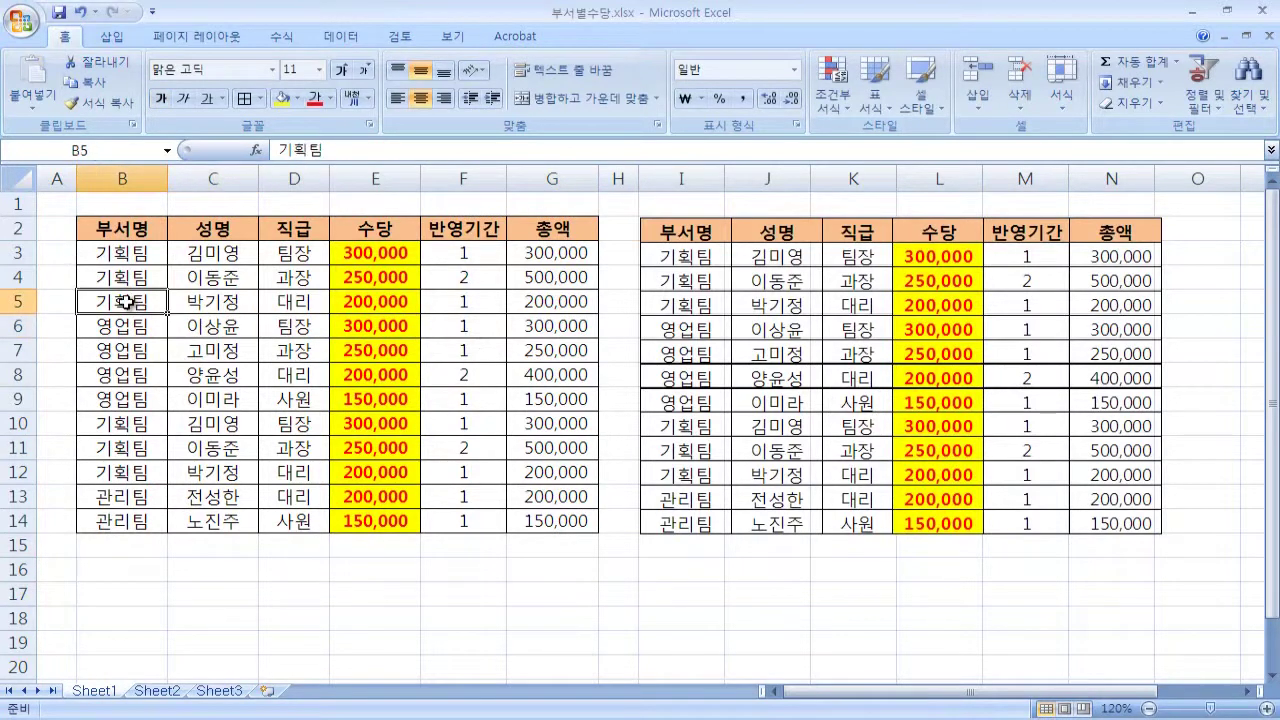
- Reposition and shrink the table picture, then delete it
click(797, 297)
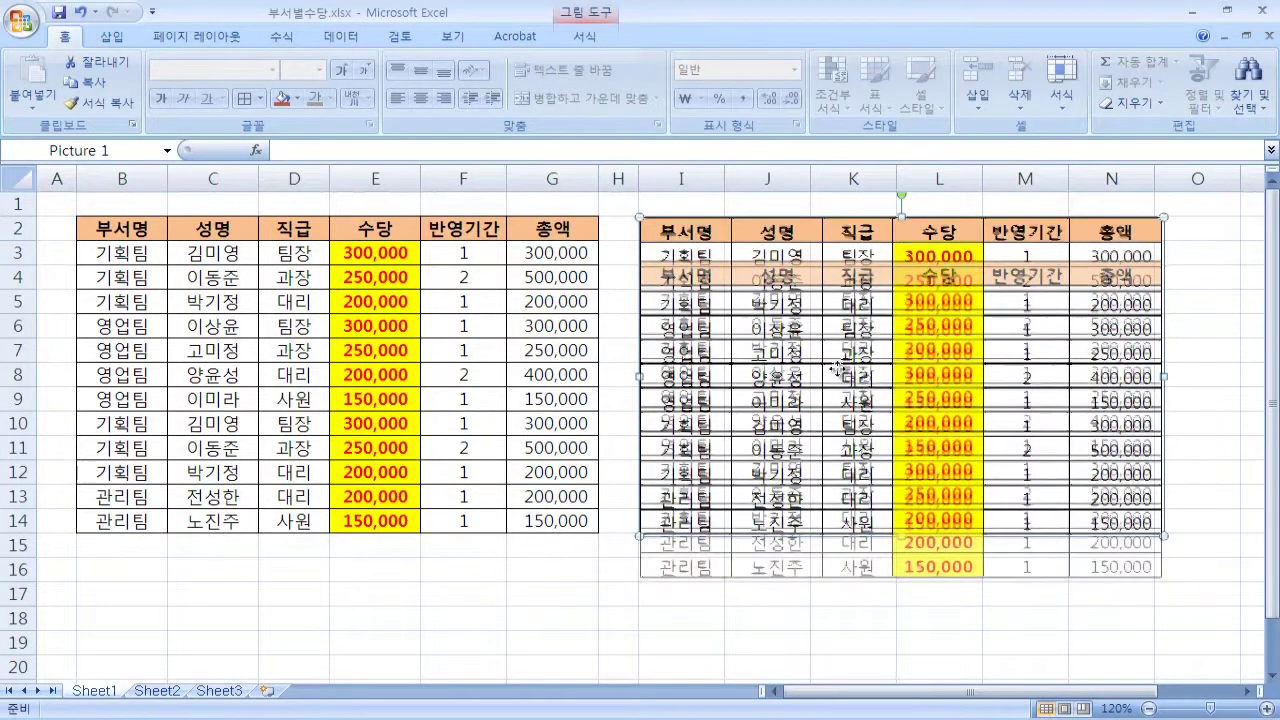
drag(840, 338, 840, 382)
mouse_move(920, 405)
mouse_down()
mouse_move(931, 429)
mouse_move(1062, 431)
mouse_up()
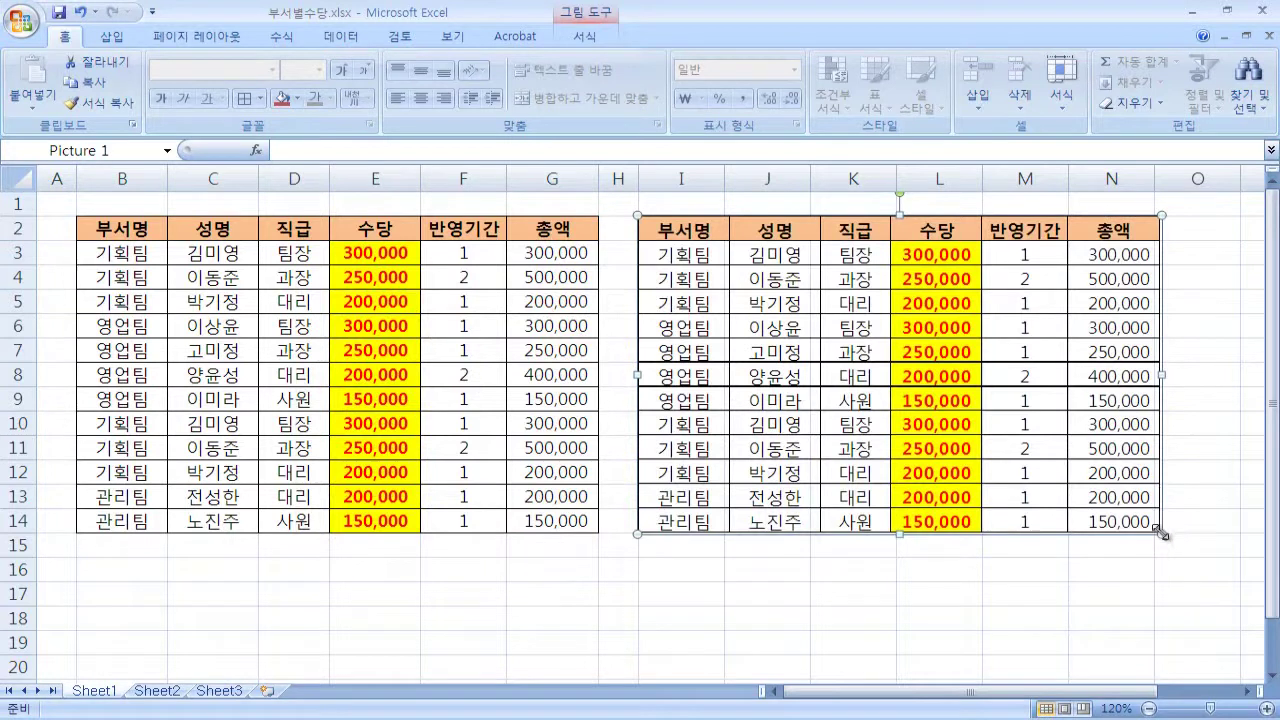
drag(1161, 533, 950, 407)
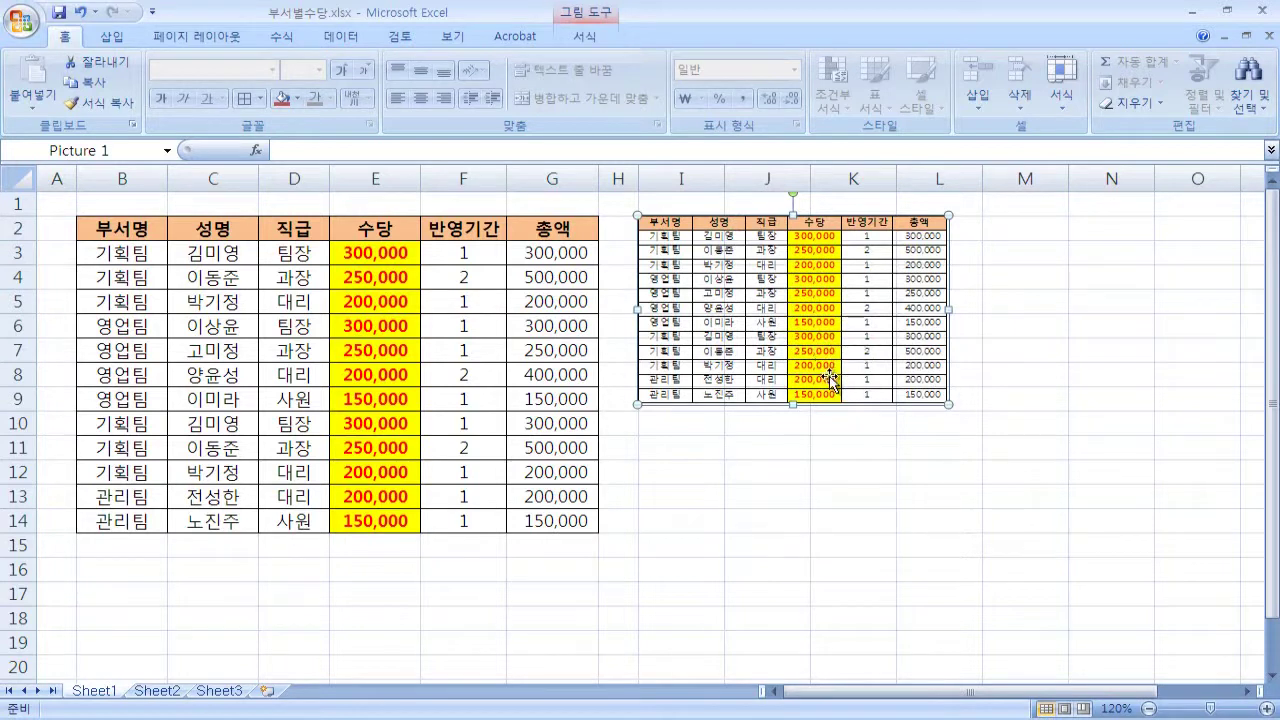
key(Delete)
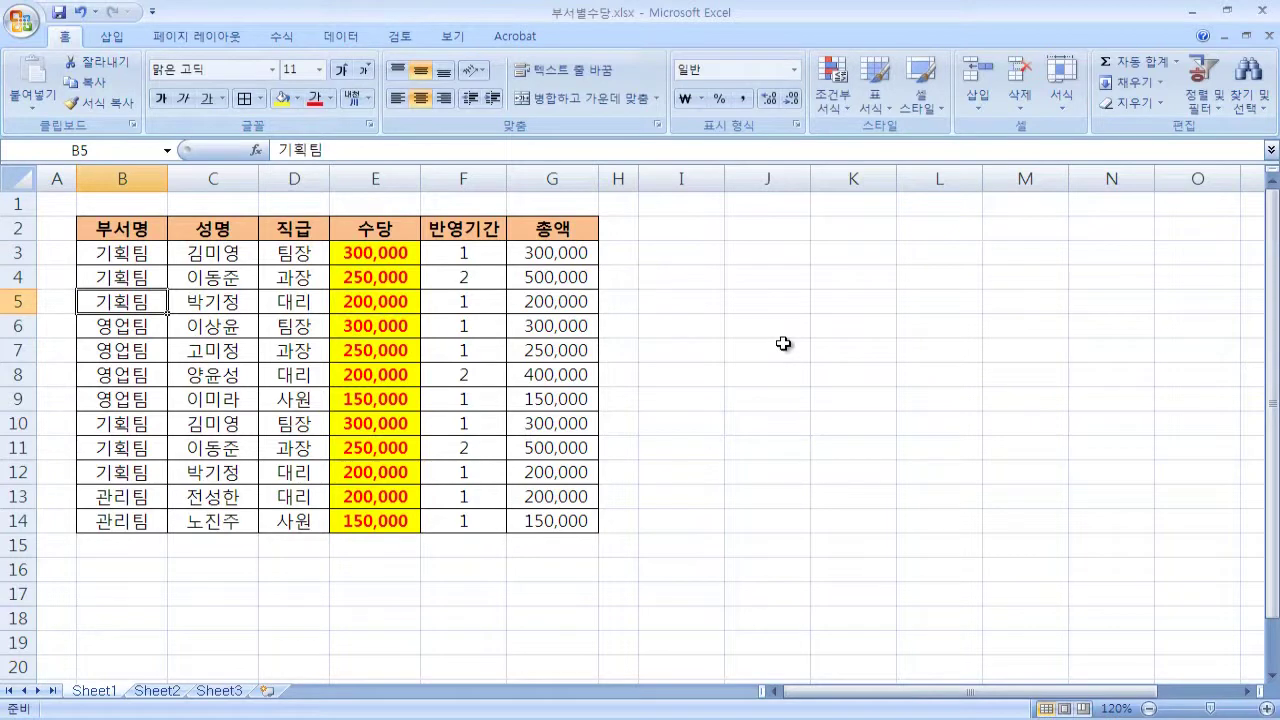
click(716, 317)
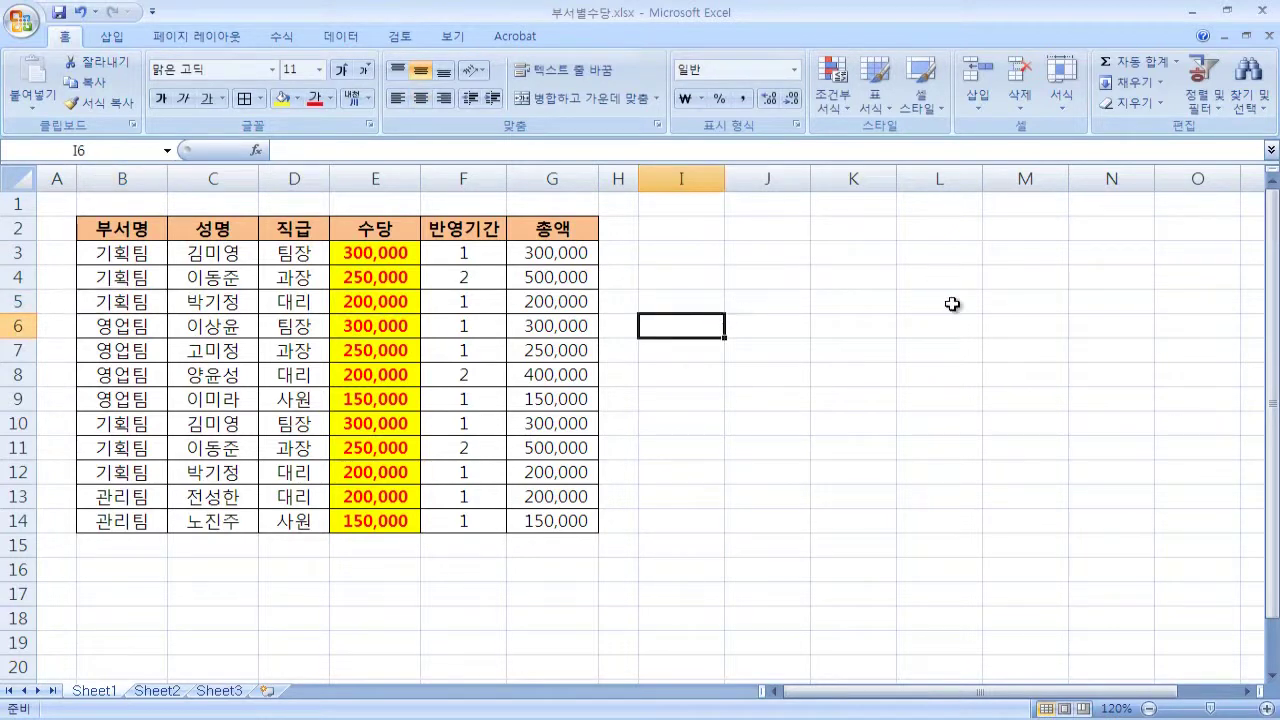
click(697, 232)
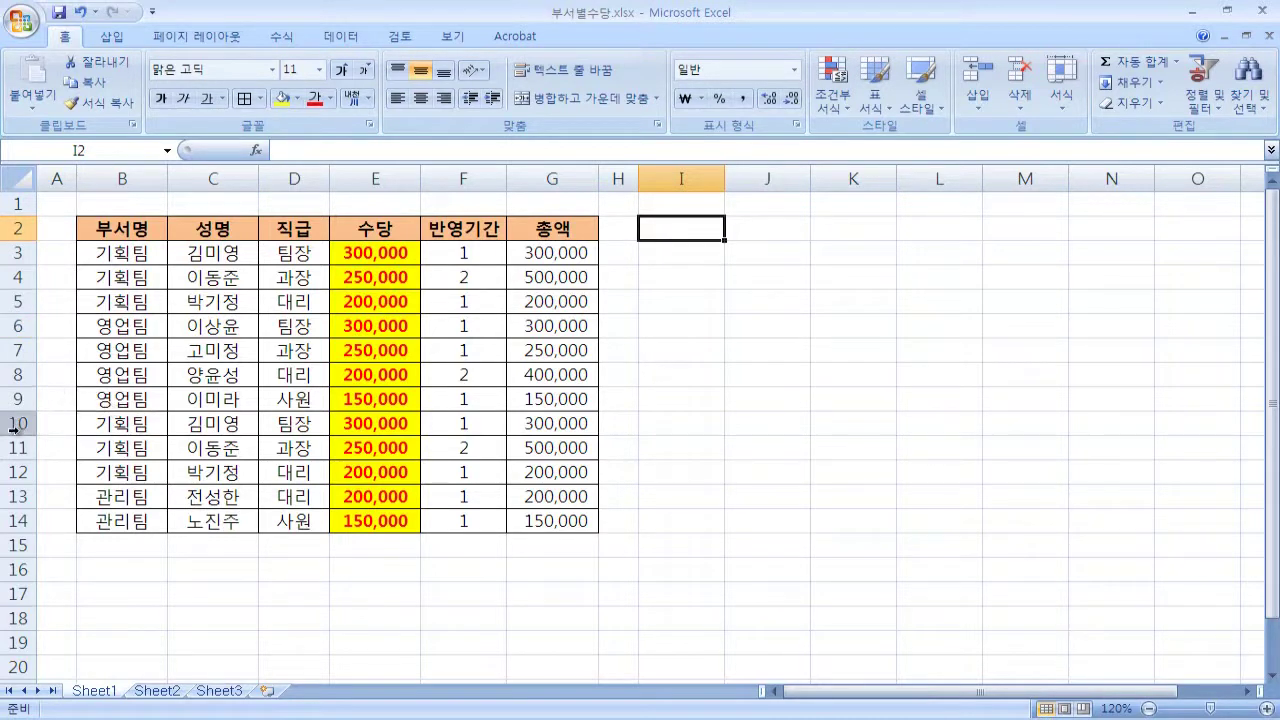
click(102, 424)
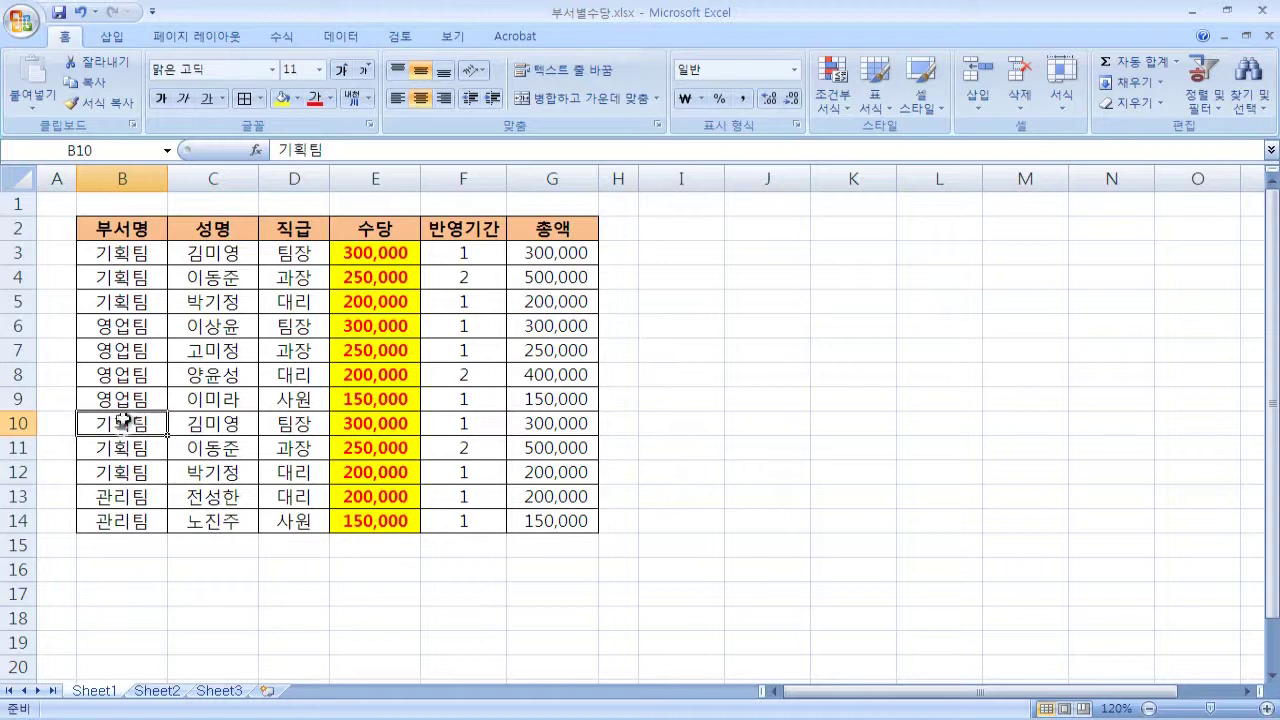
right_click(155, 430)
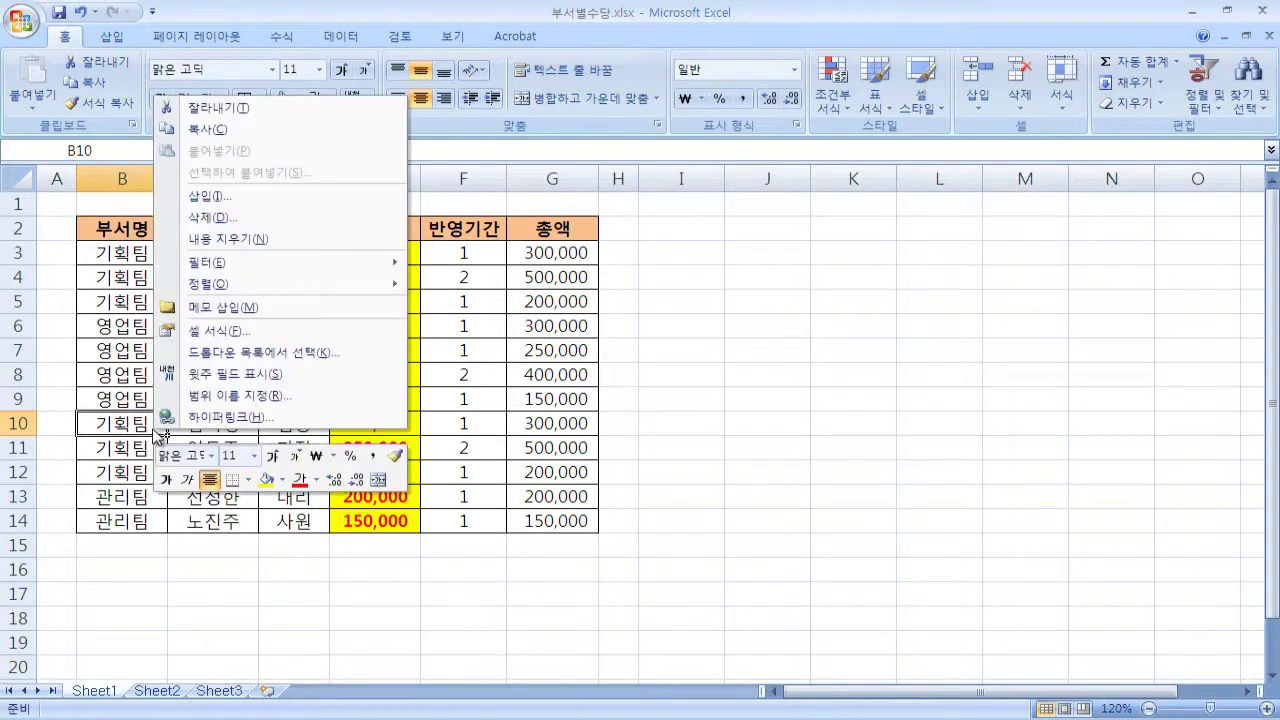
click(317, 200)
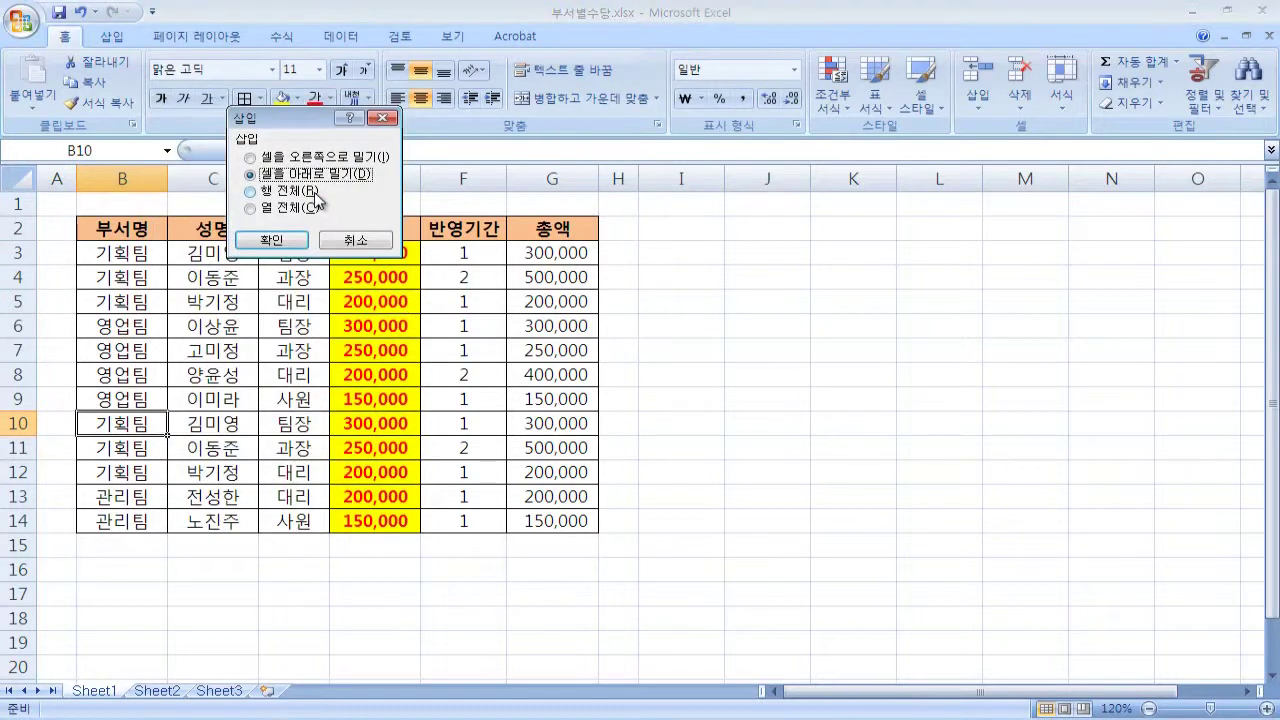
drag(313, 122, 790, 248)
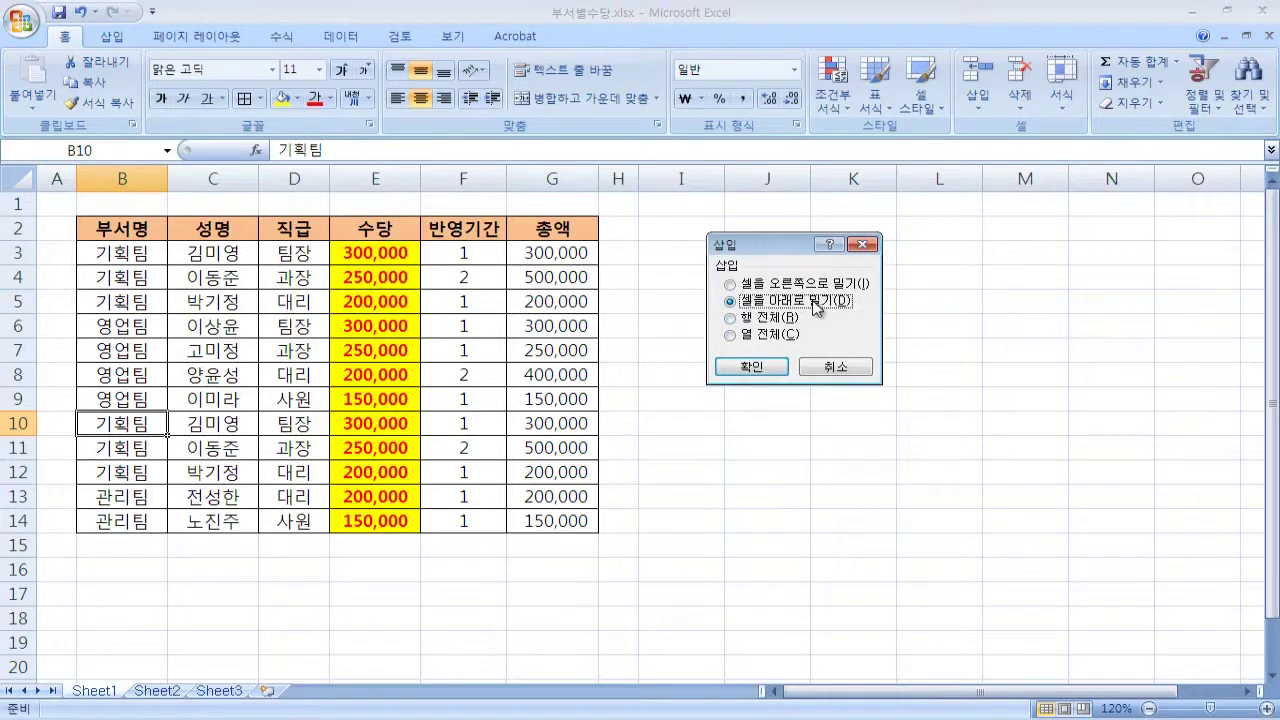
click(759, 367)
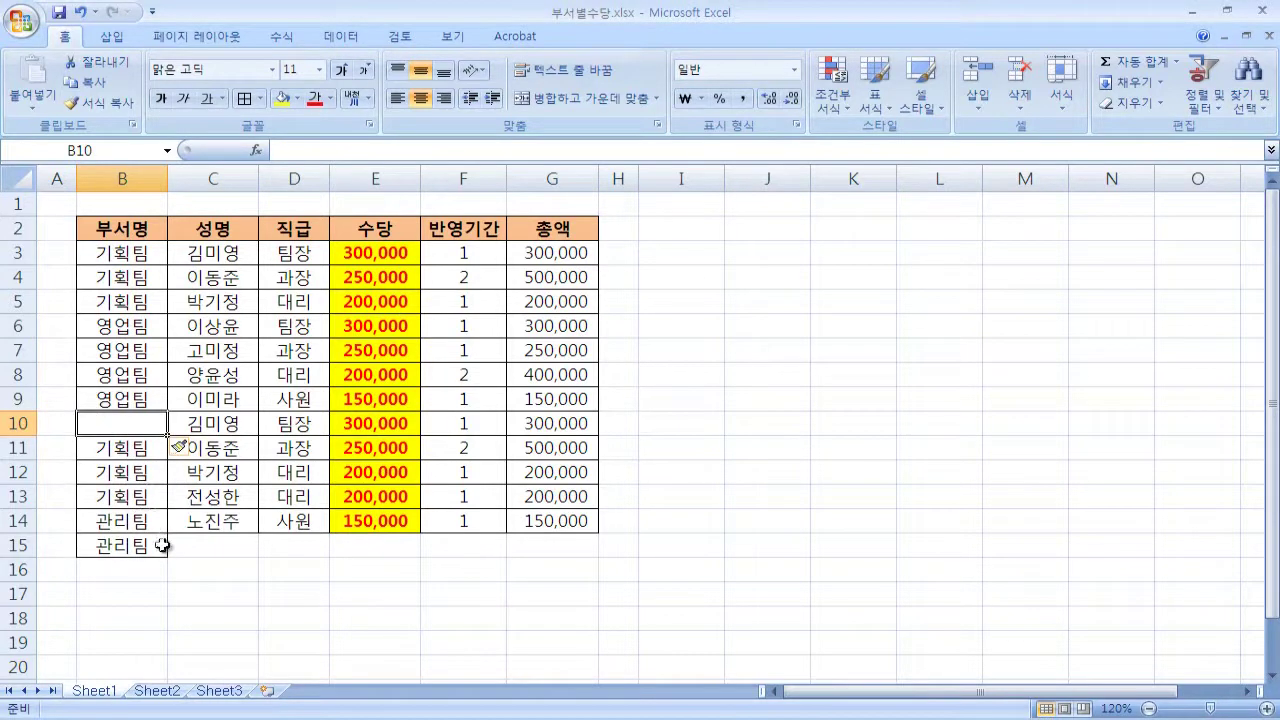
key(ctrl+z)
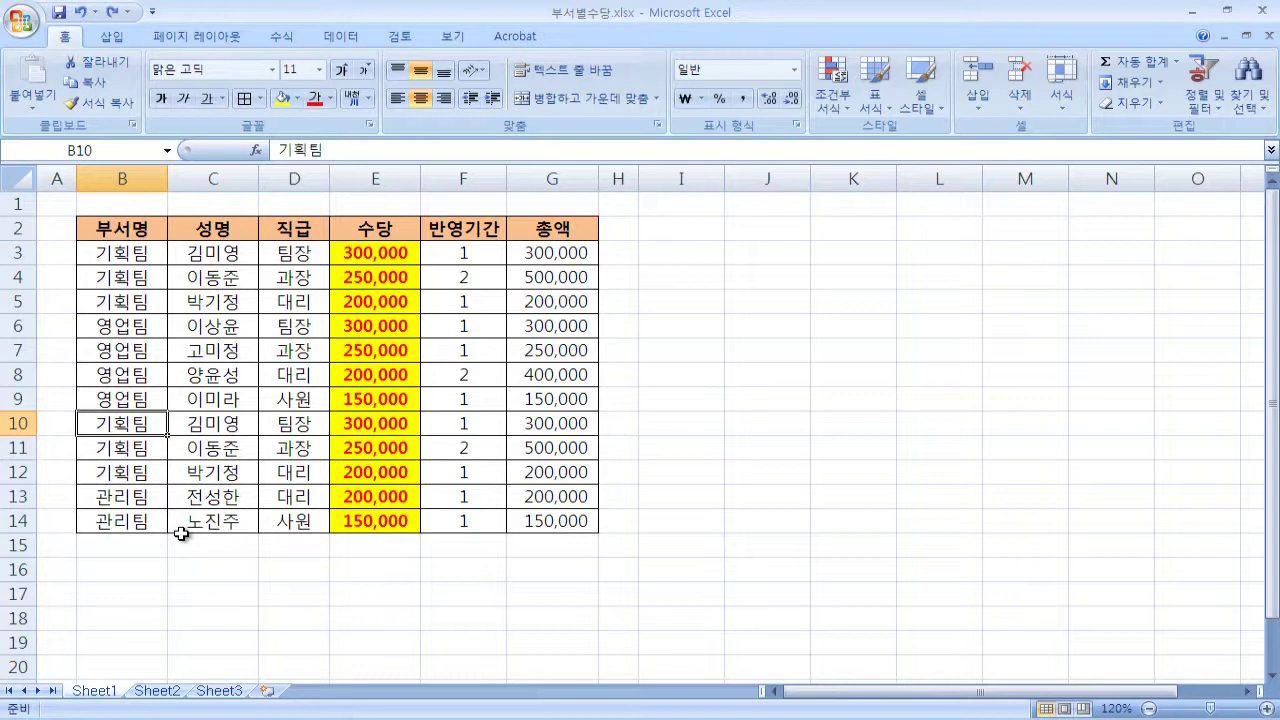
- Insert an entire blank row at B10, using the 행 전체 option of the Insert dialog
right_click(149, 426)
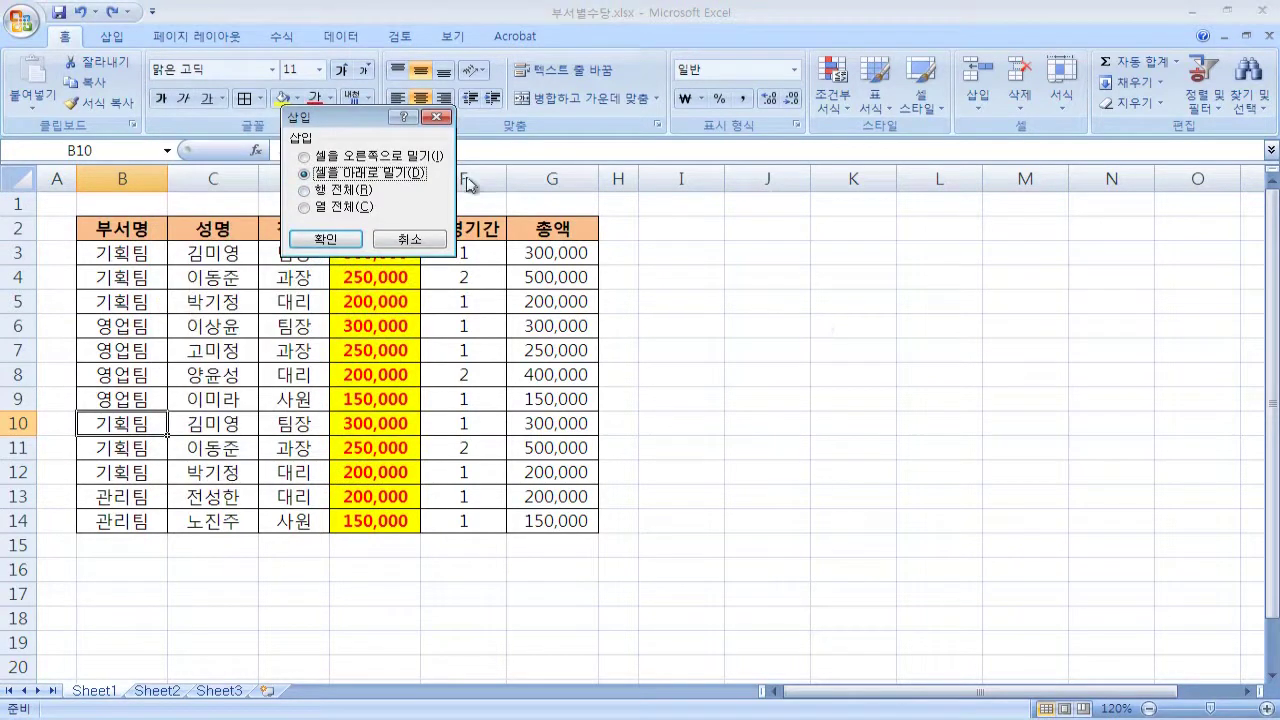
drag(371, 126, 739, 247)
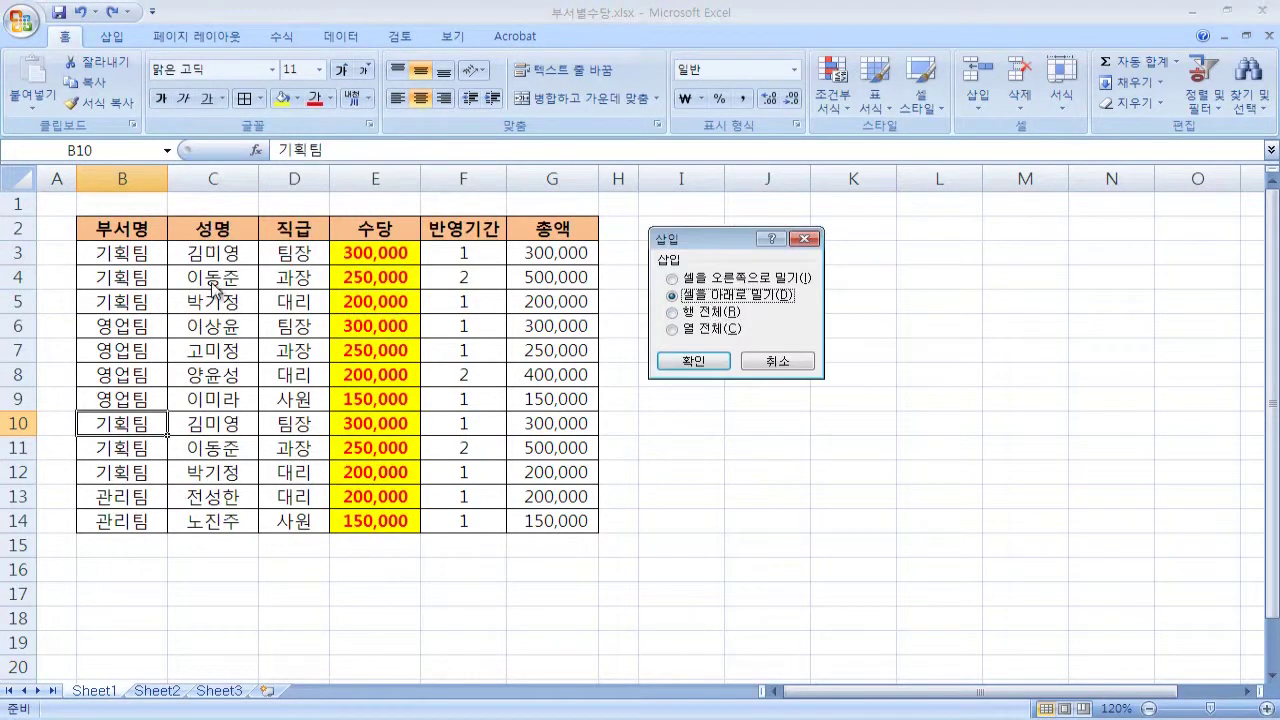
click(708, 313)
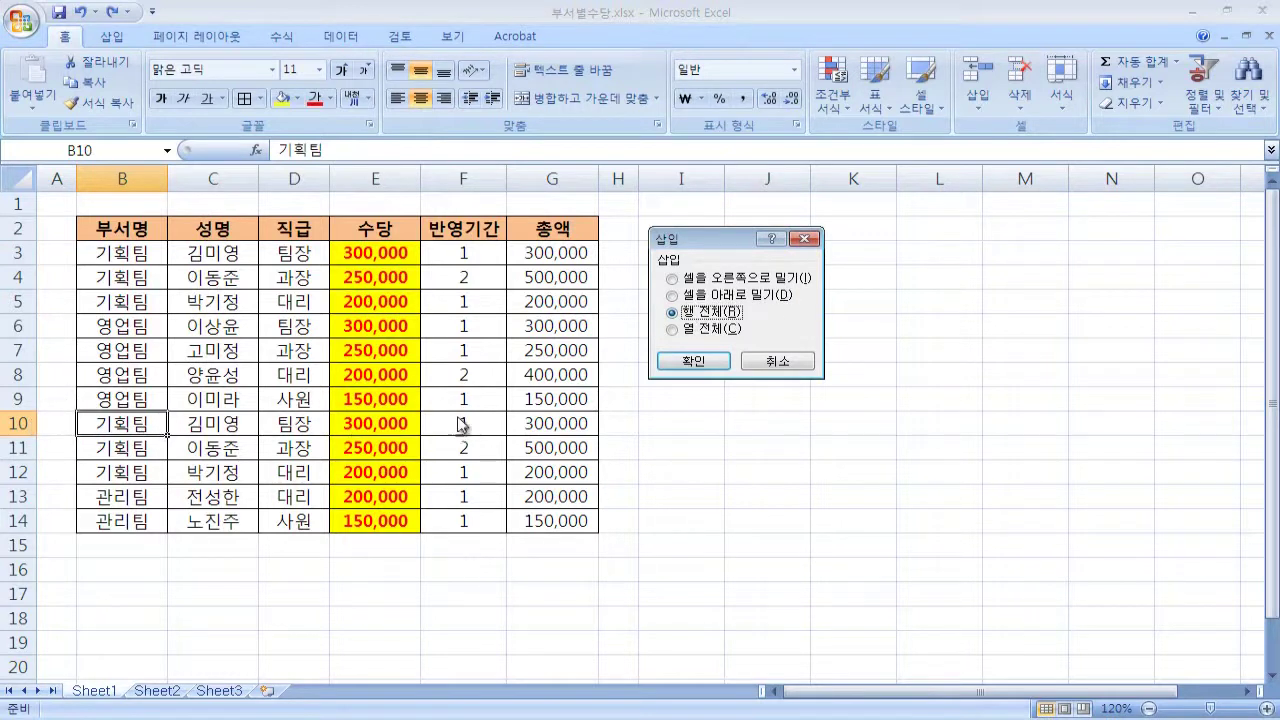
click(710, 329)
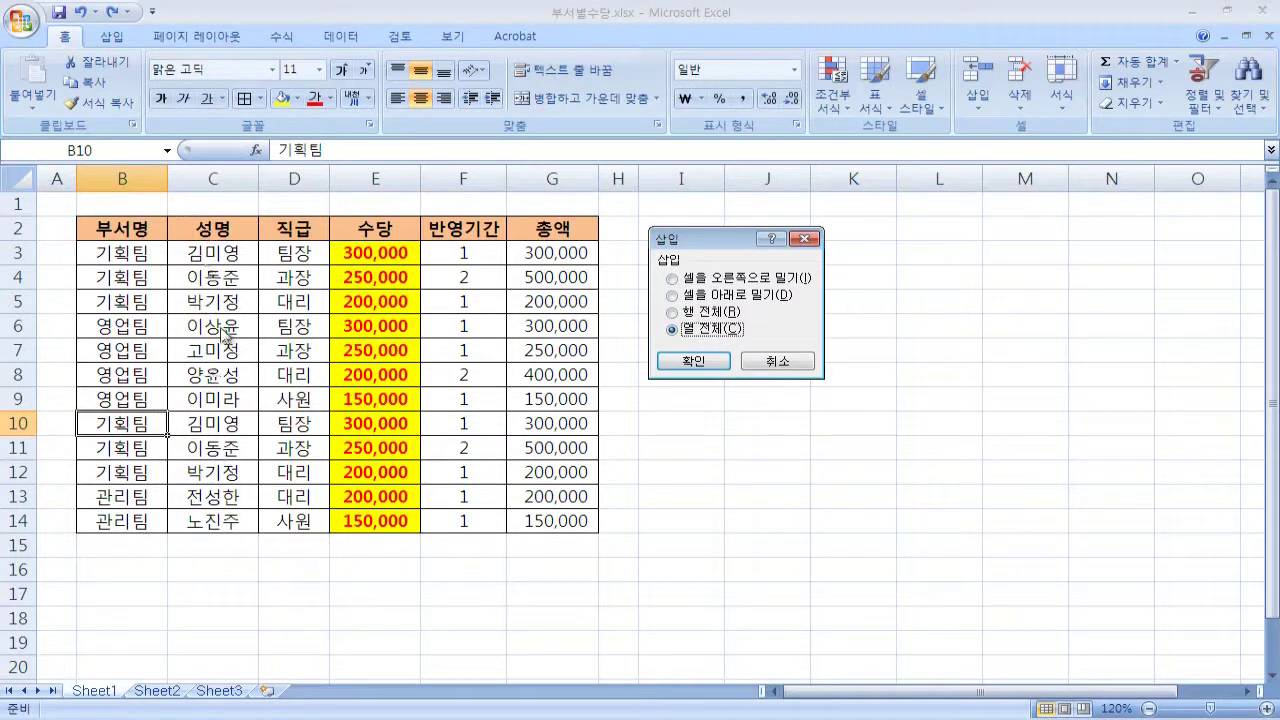
click(713, 317)
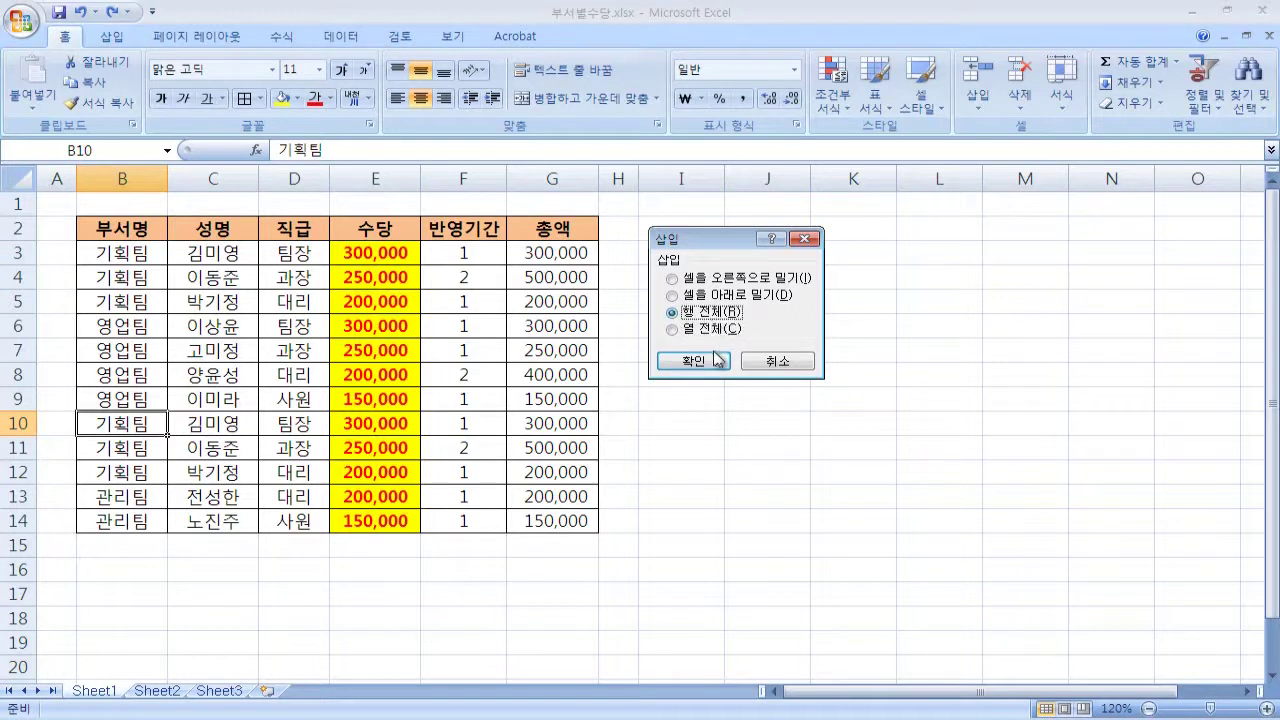
click(693, 361)
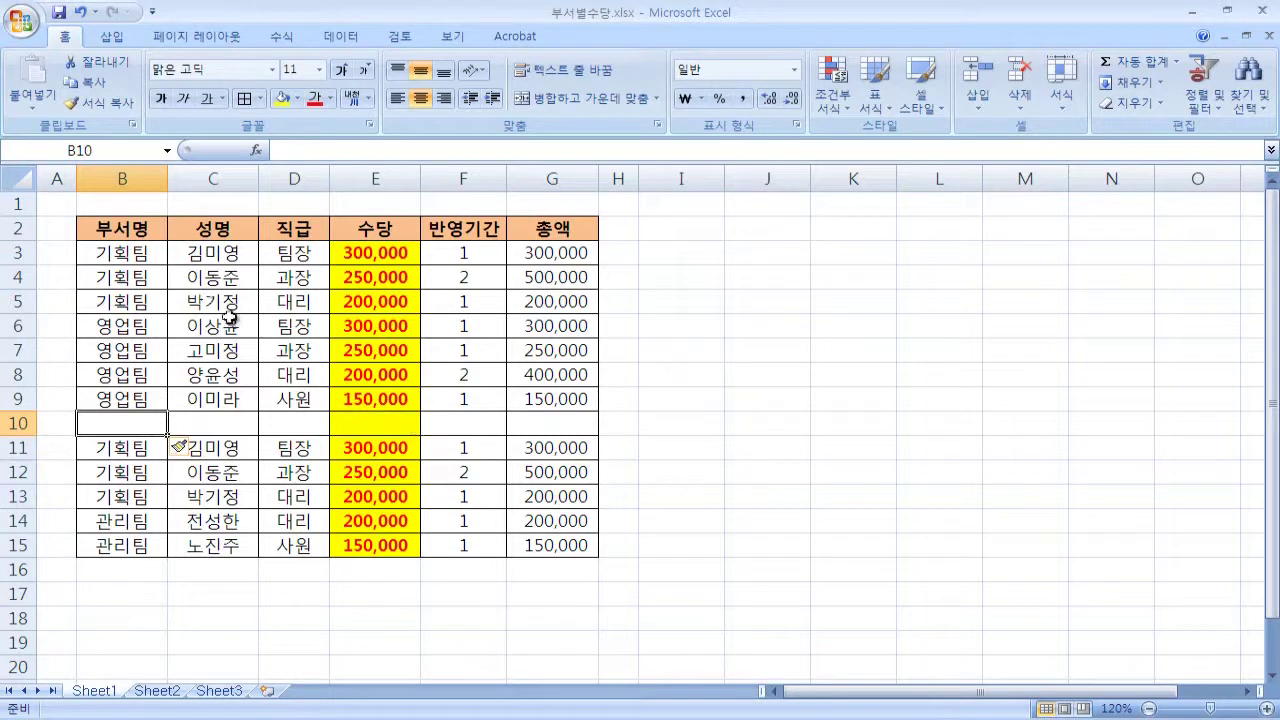
drag(152, 253, 524, 253)
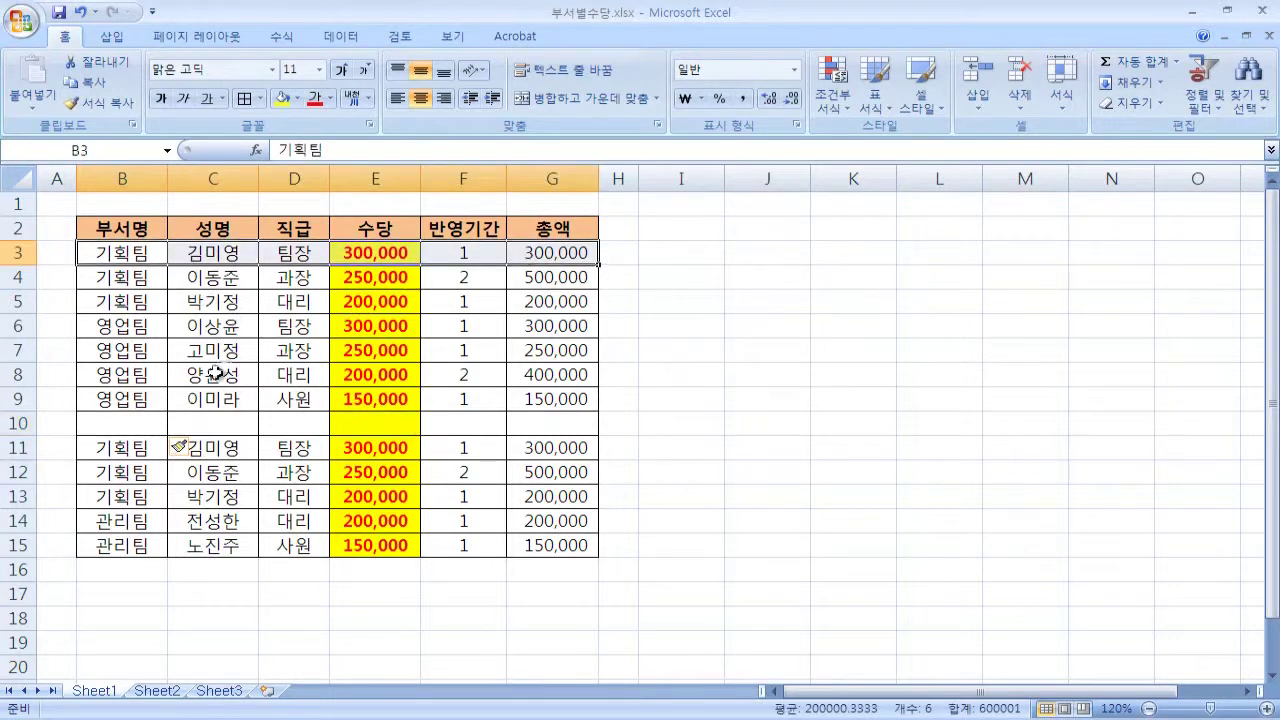
click(644, 435)
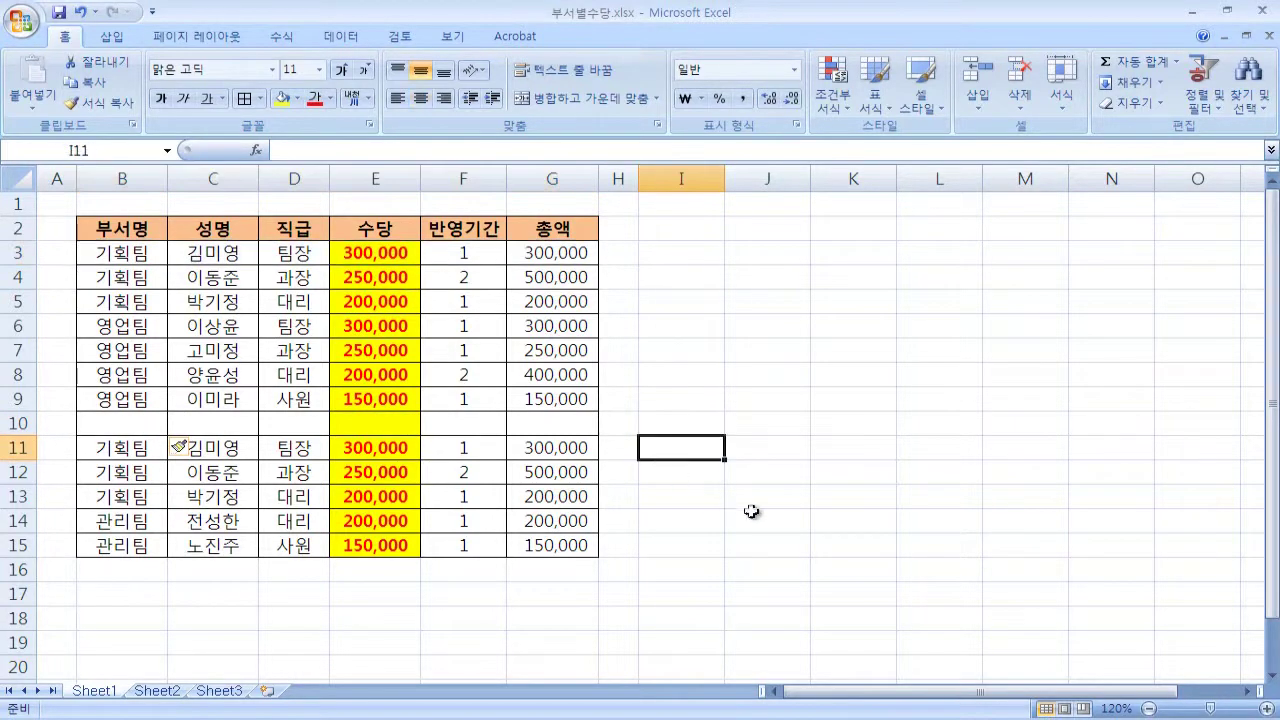
click(695, 560)
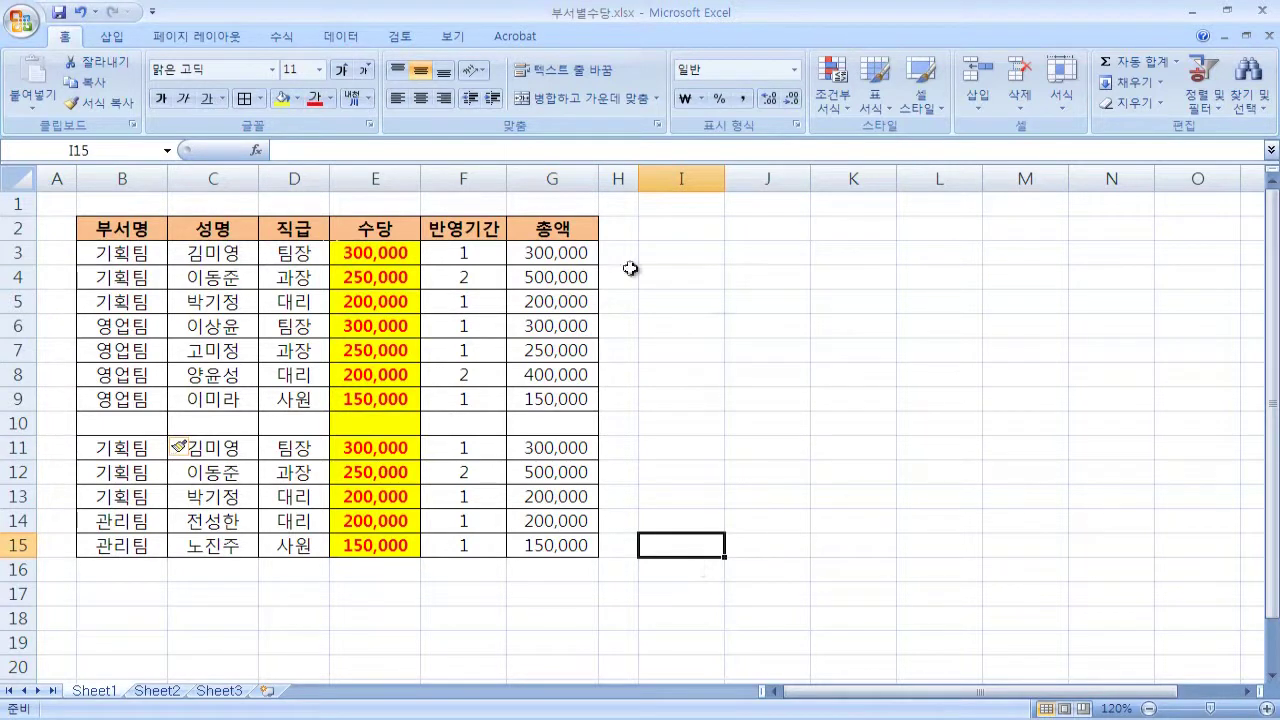
drag(118, 305, 493, 311)
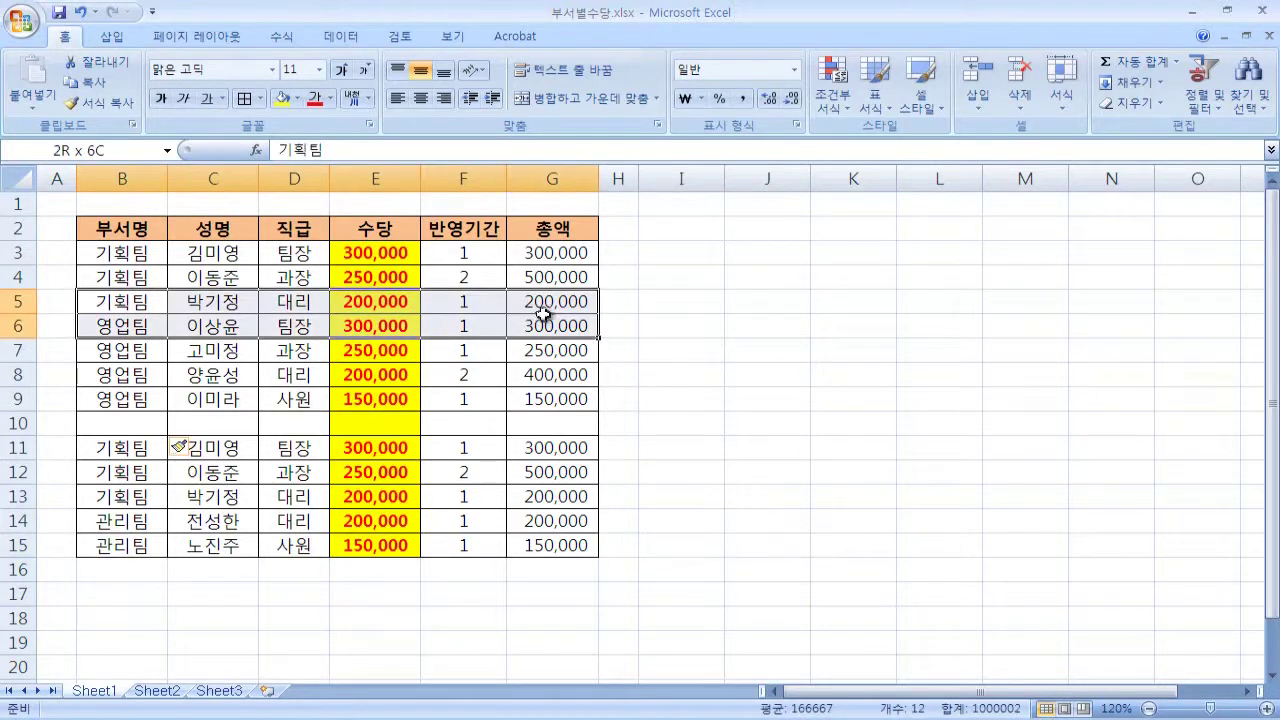
mouse_move(493, 311)
mouse_down()
mouse_move(545, 305)
mouse_move(474, 418)
mouse_move(480, 432)
mouse_up()
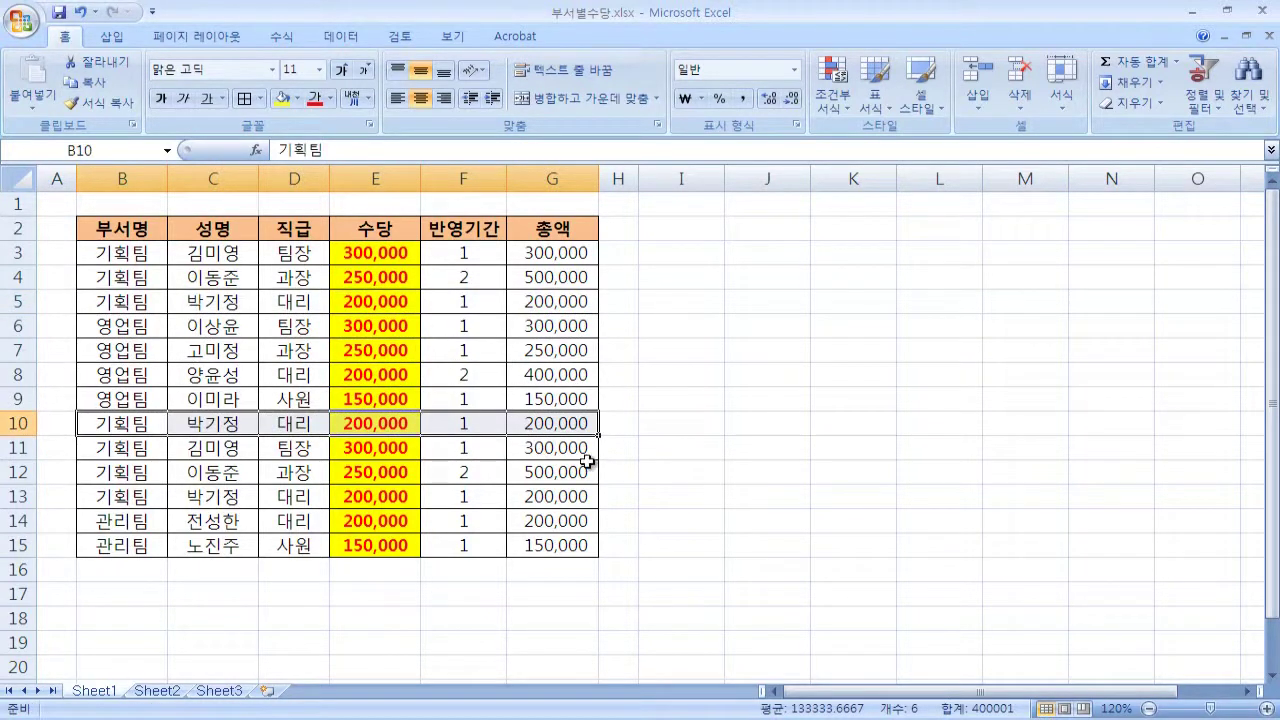
click(716, 512)
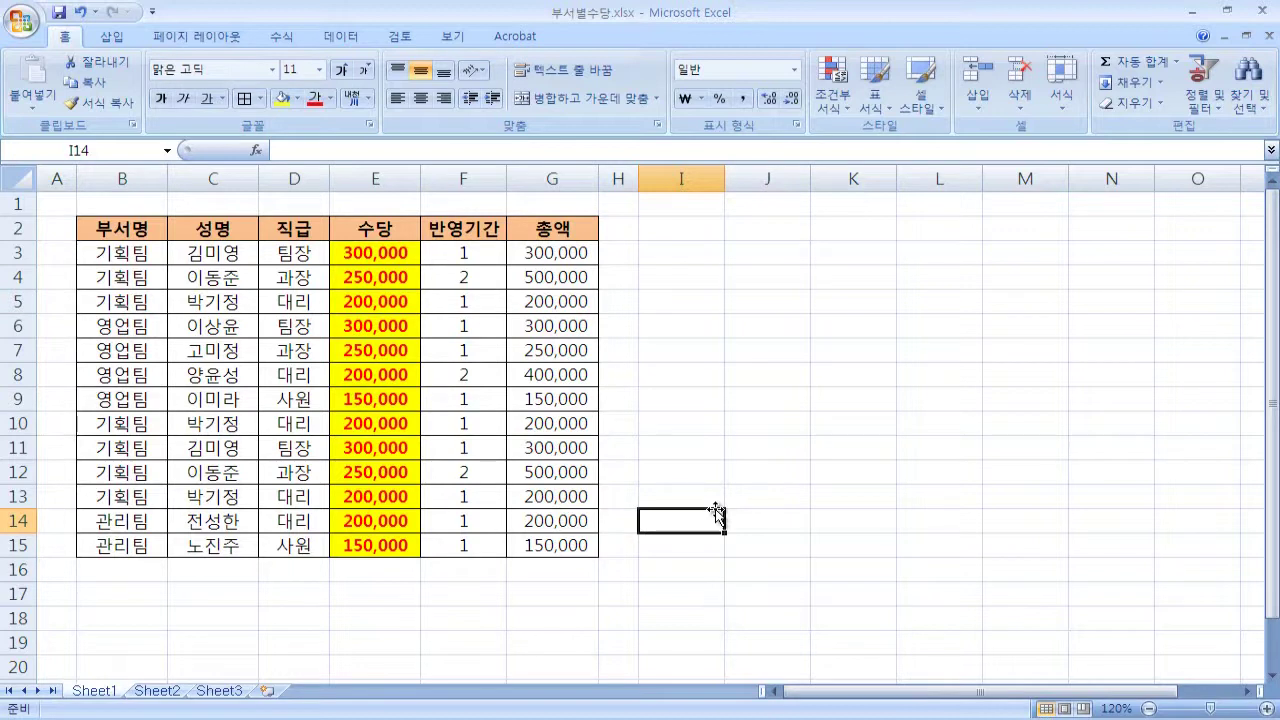
click(395, 260)
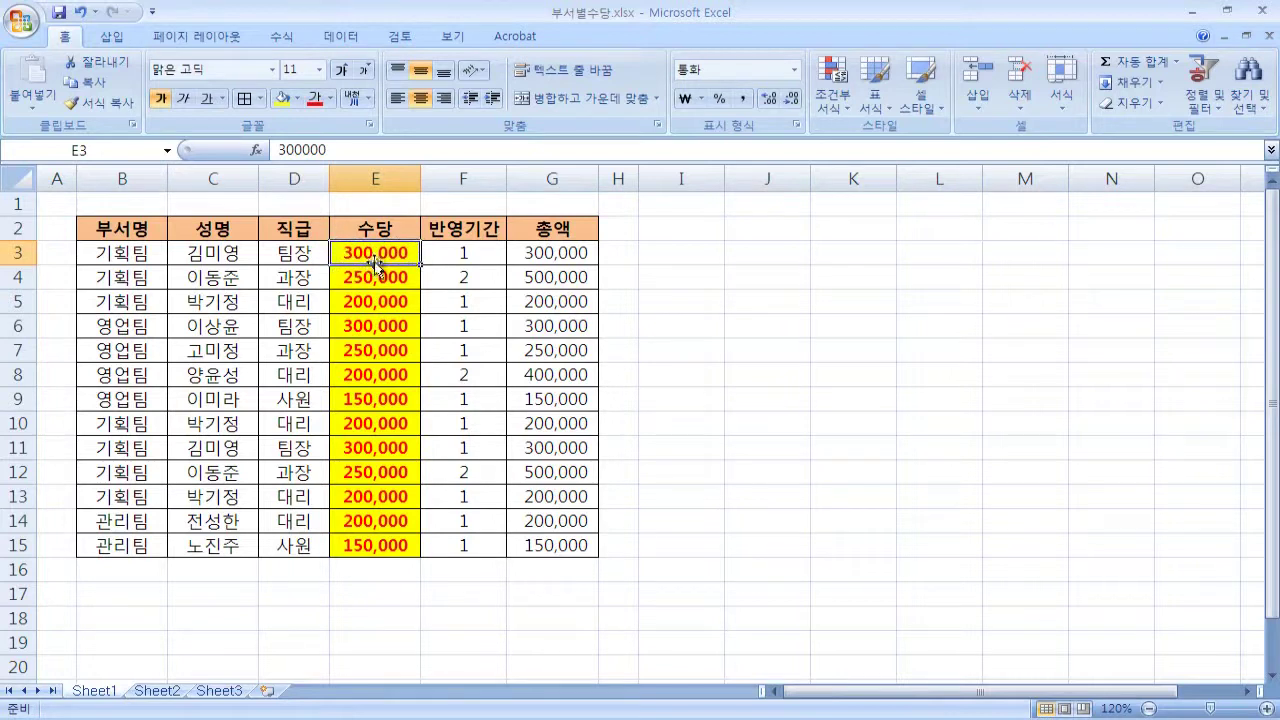
- Format the 300,000 total in G3 with a yellow fill and bold red text
click(550, 256)
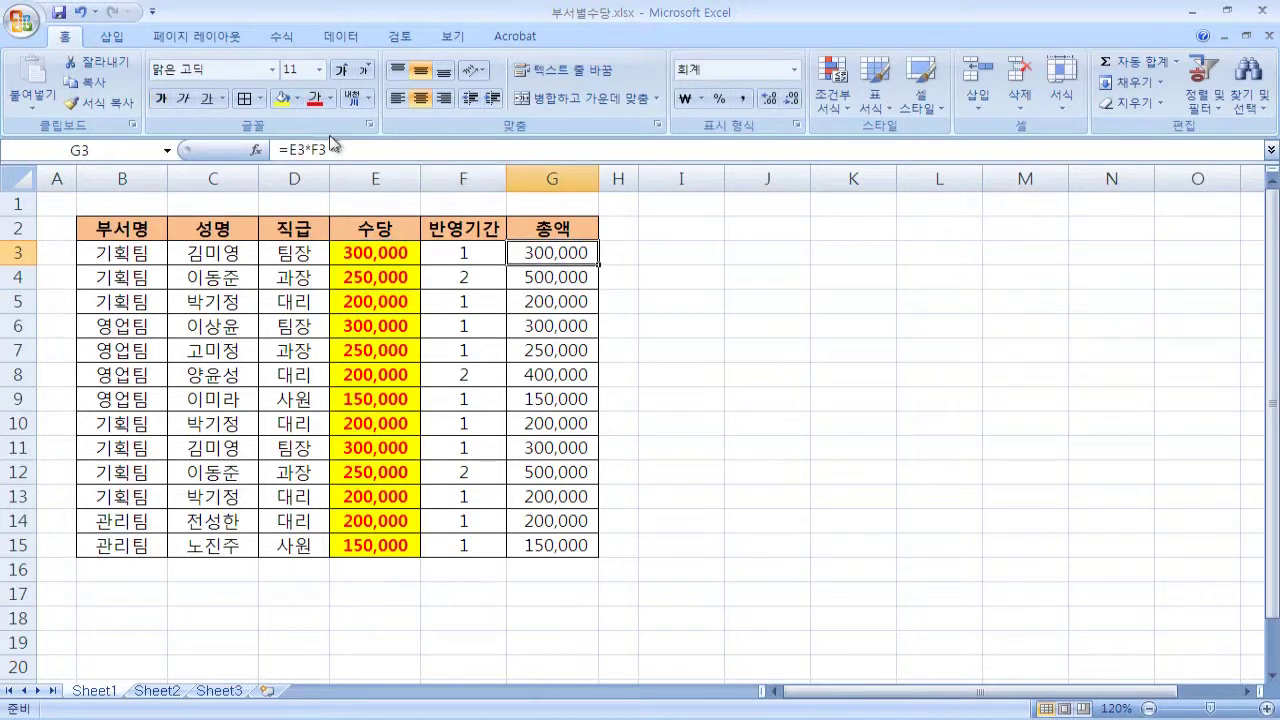
click(297, 98)
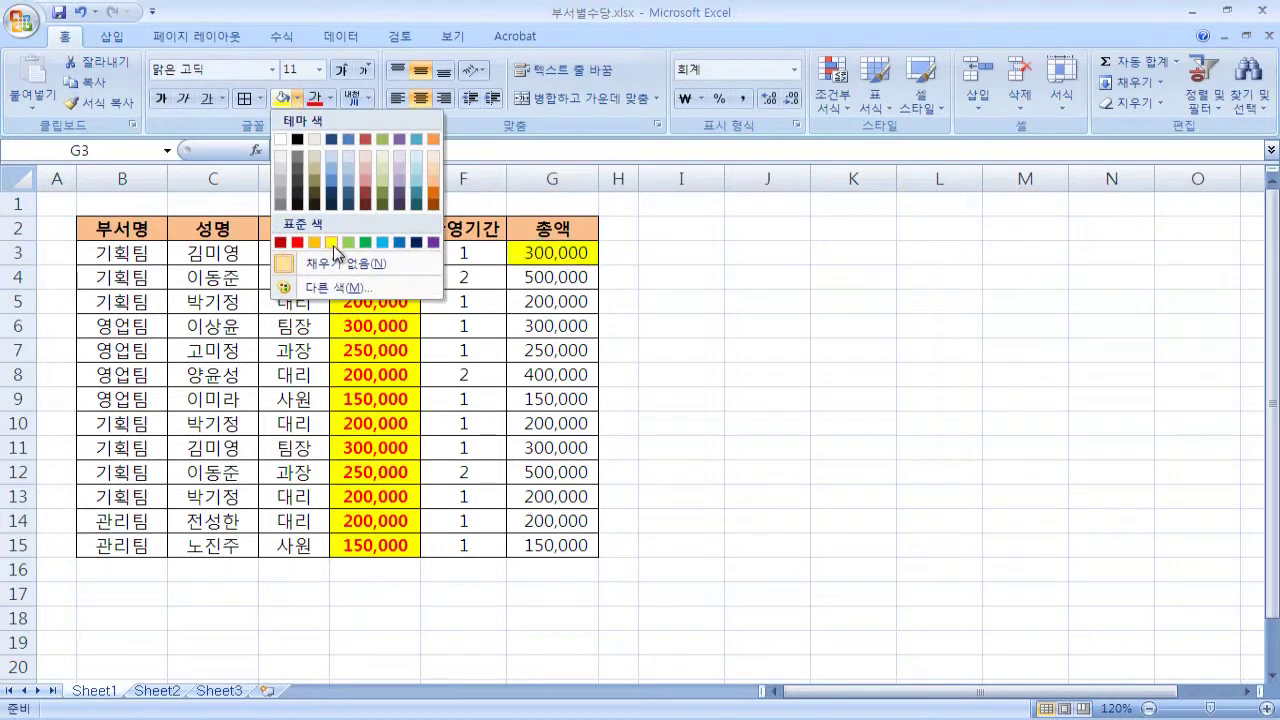
click(332, 243)
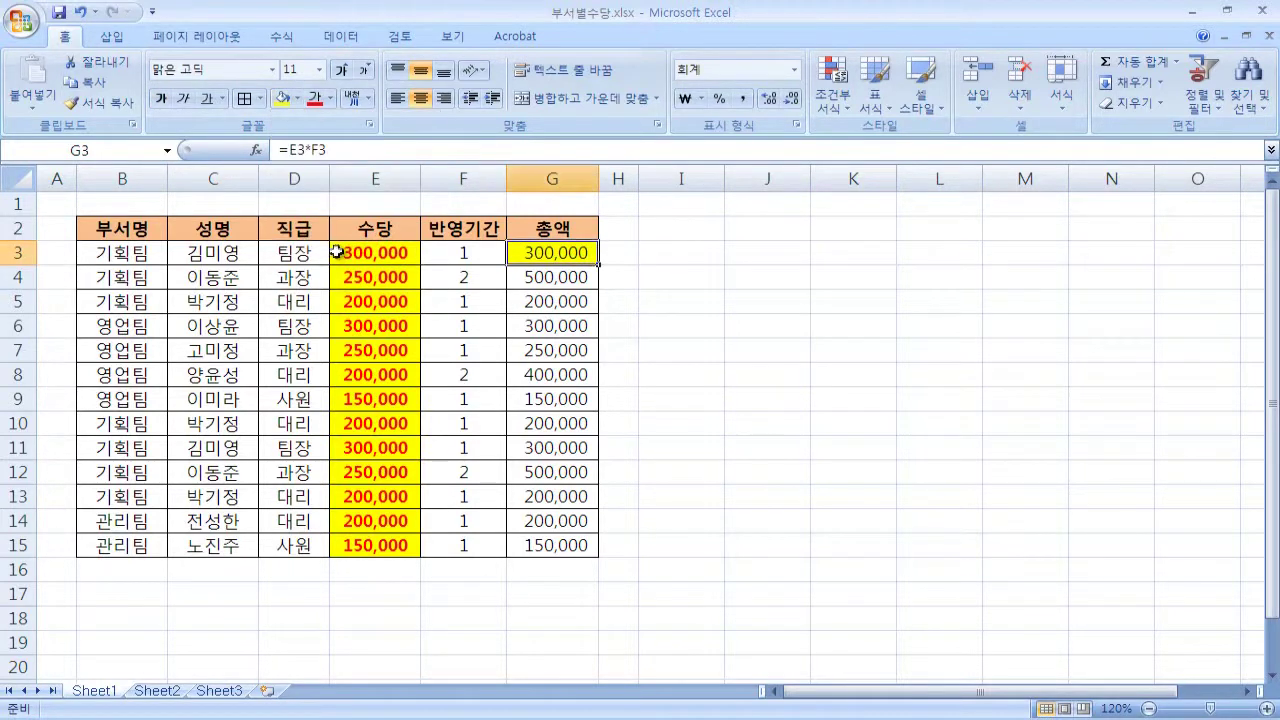
click(160, 98)
click(330, 98)
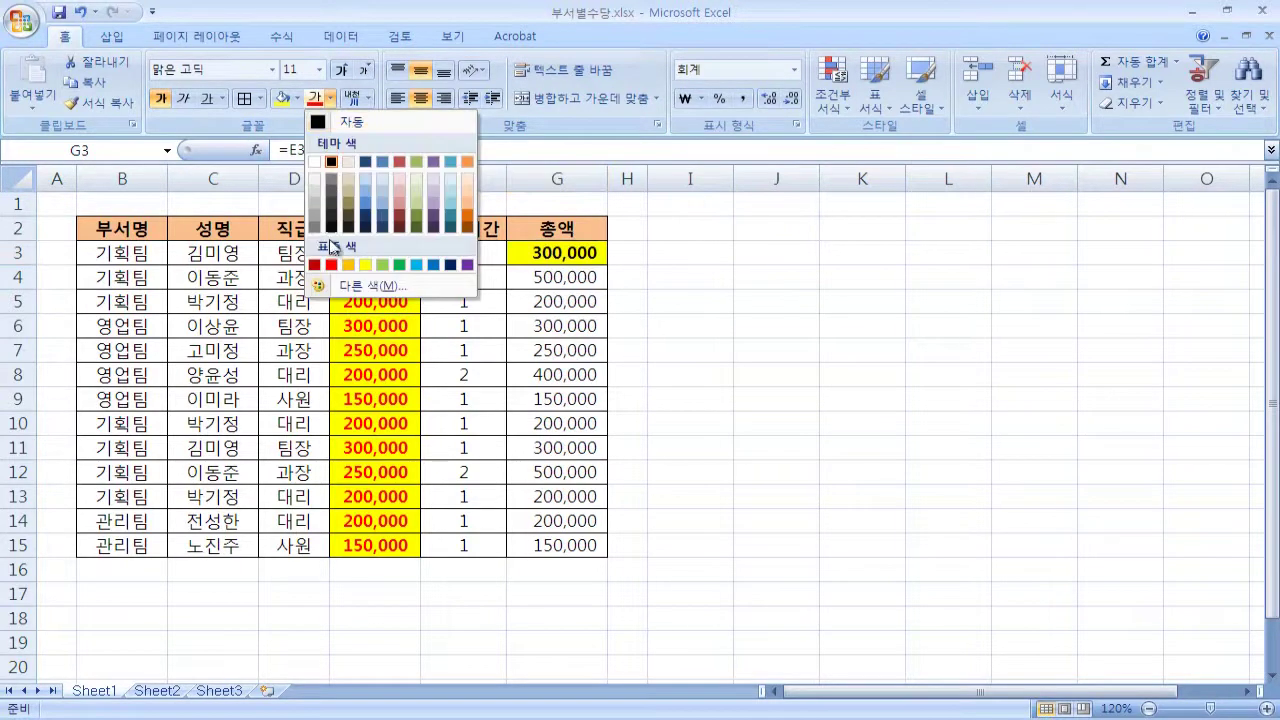
click(331, 264)
click(784, 357)
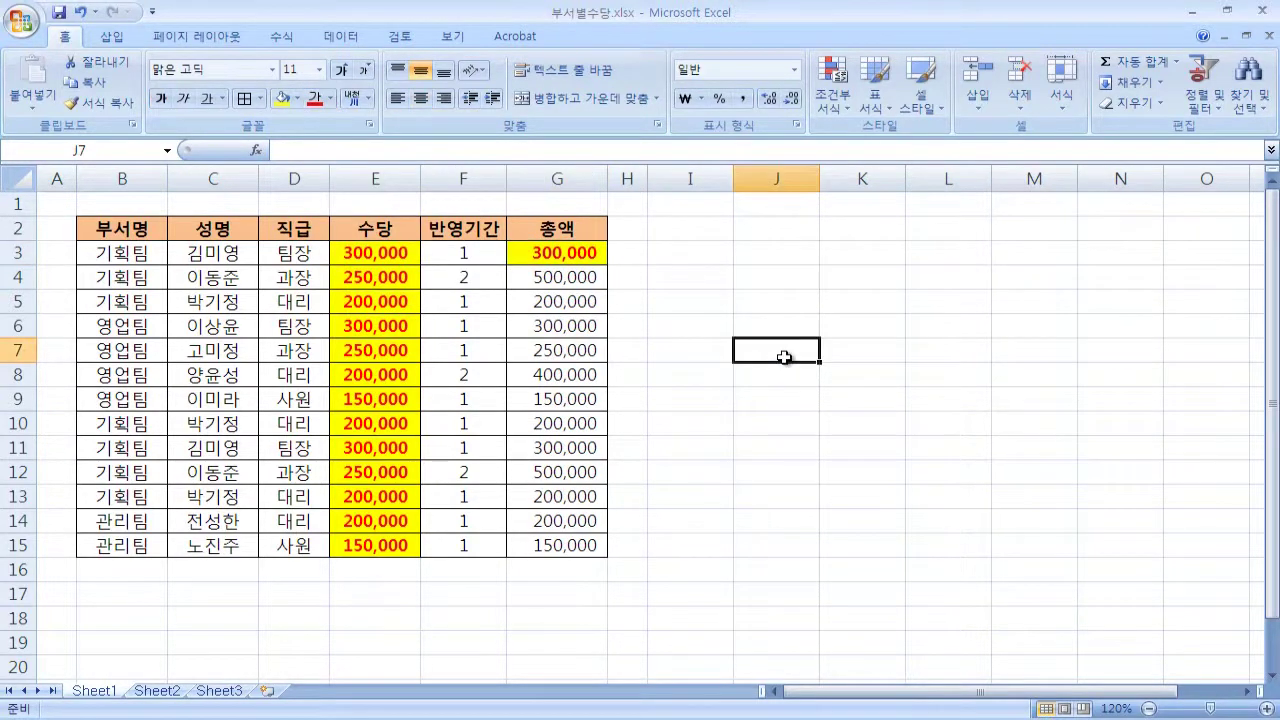
click(566, 257)
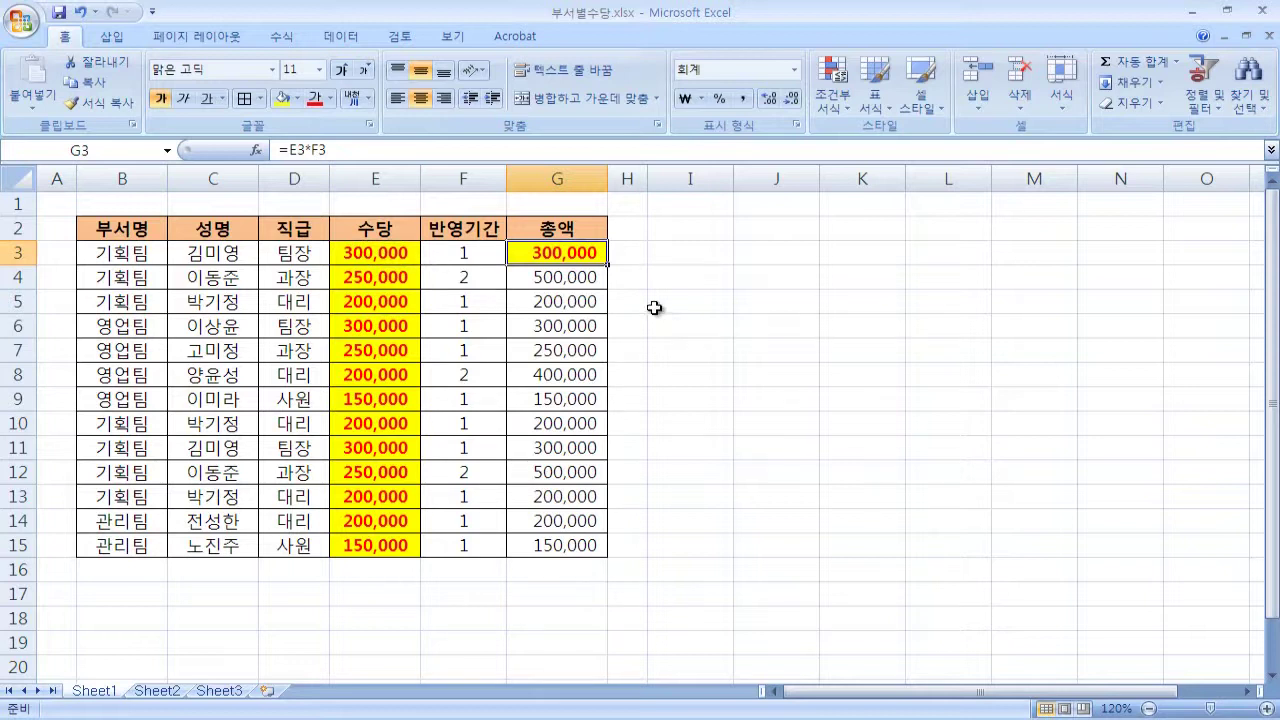
click(390, 253)
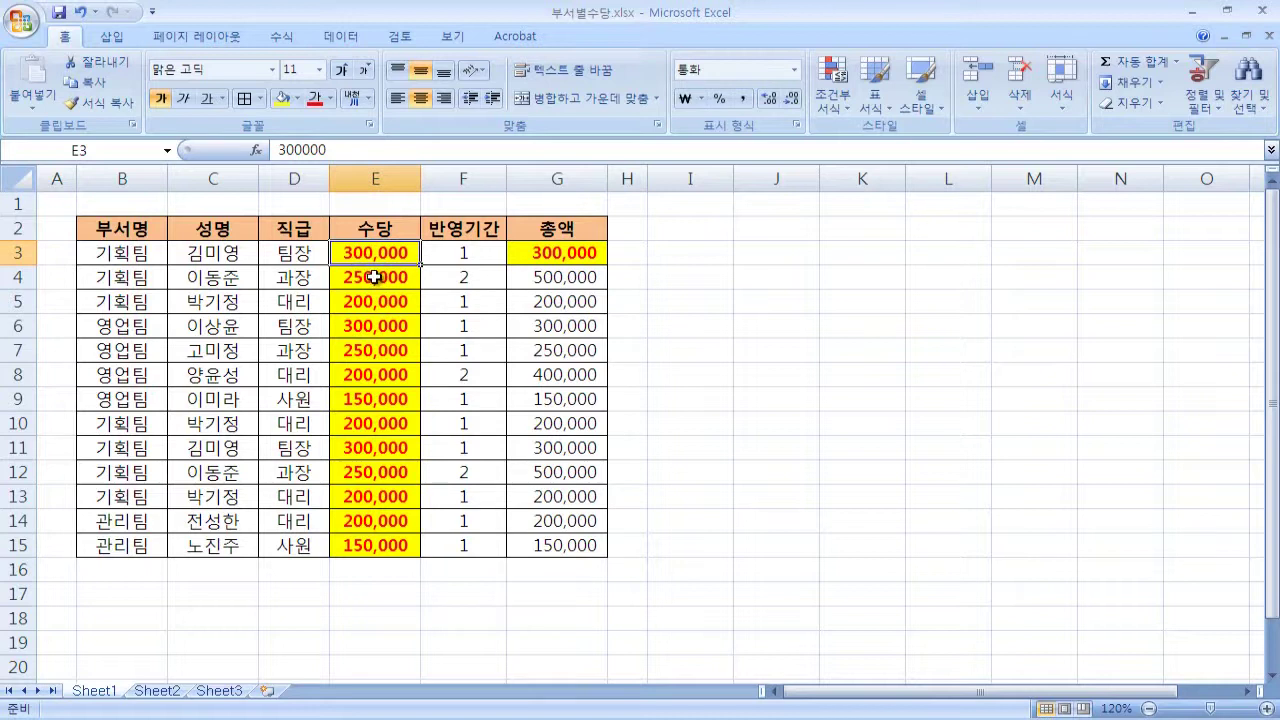
- Use Format Painter to copy E3's yellow fill and bold red text onto totals G3:G15
click(104, 103)
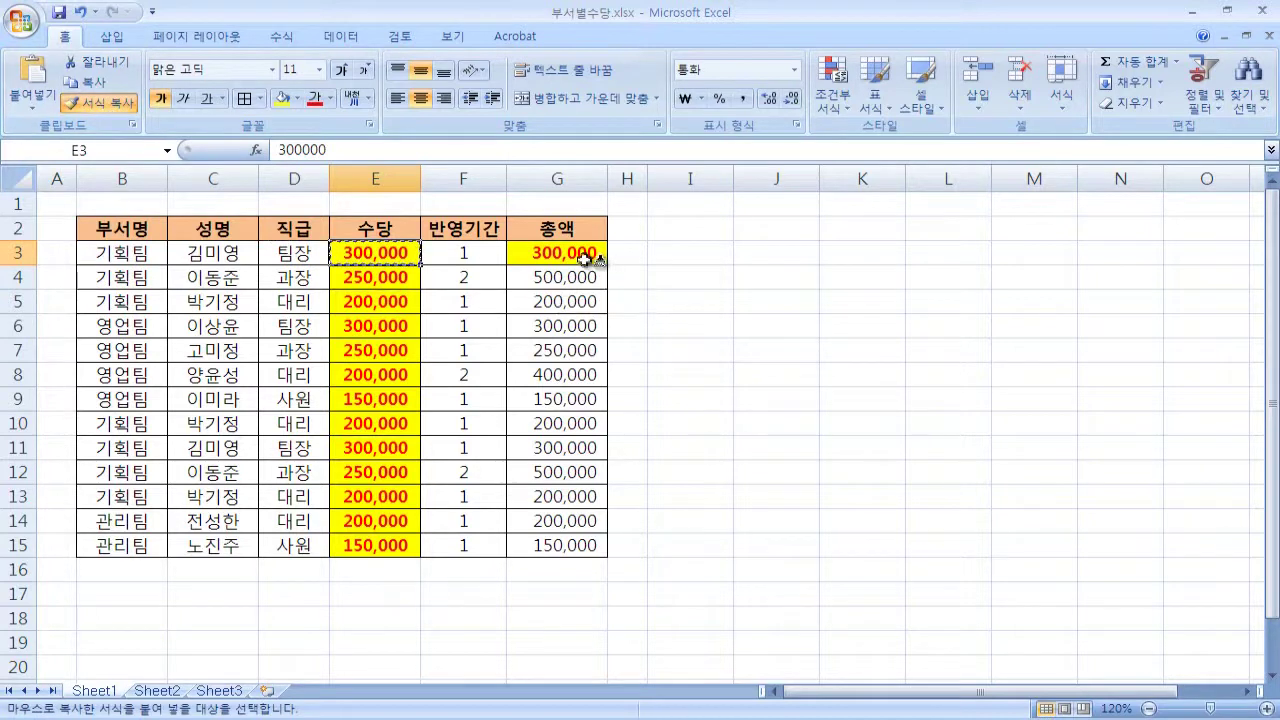
mouse_move(585, 258)
mouse_down()
mouse_move(585, 456)
mouse_move(603, 547)
mouse_up()
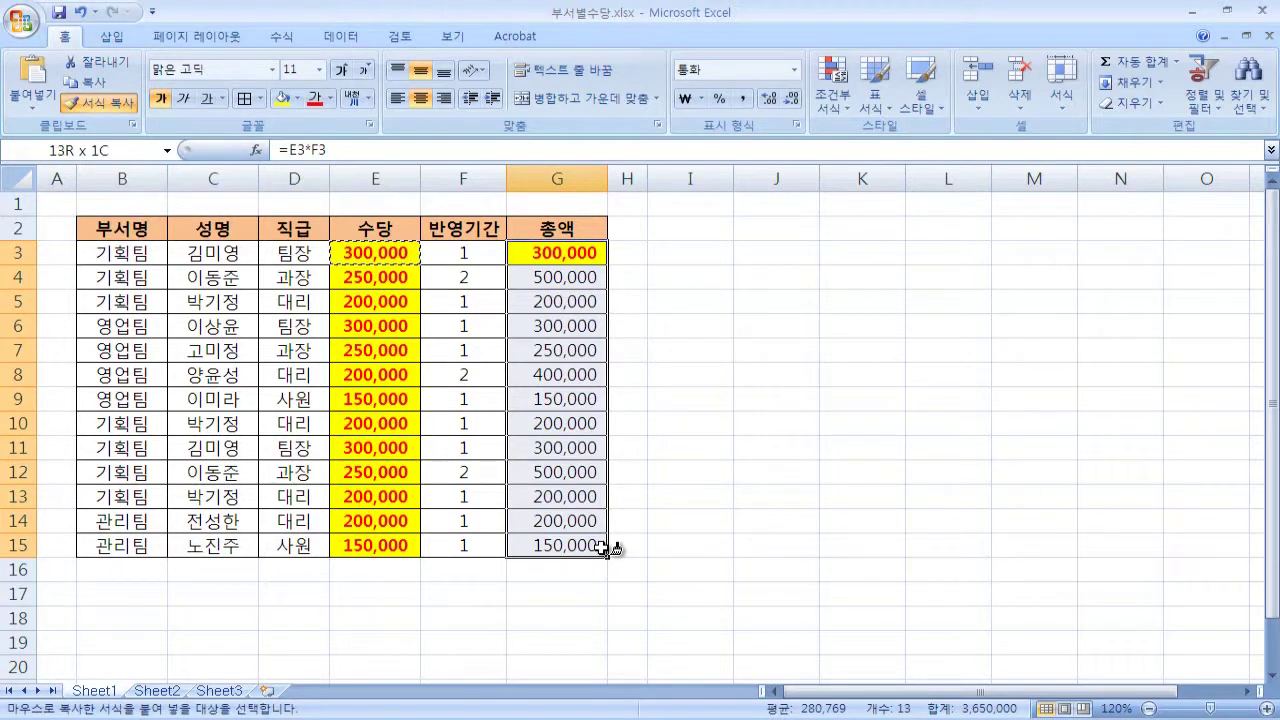
drag(601, 546, 601, 547)
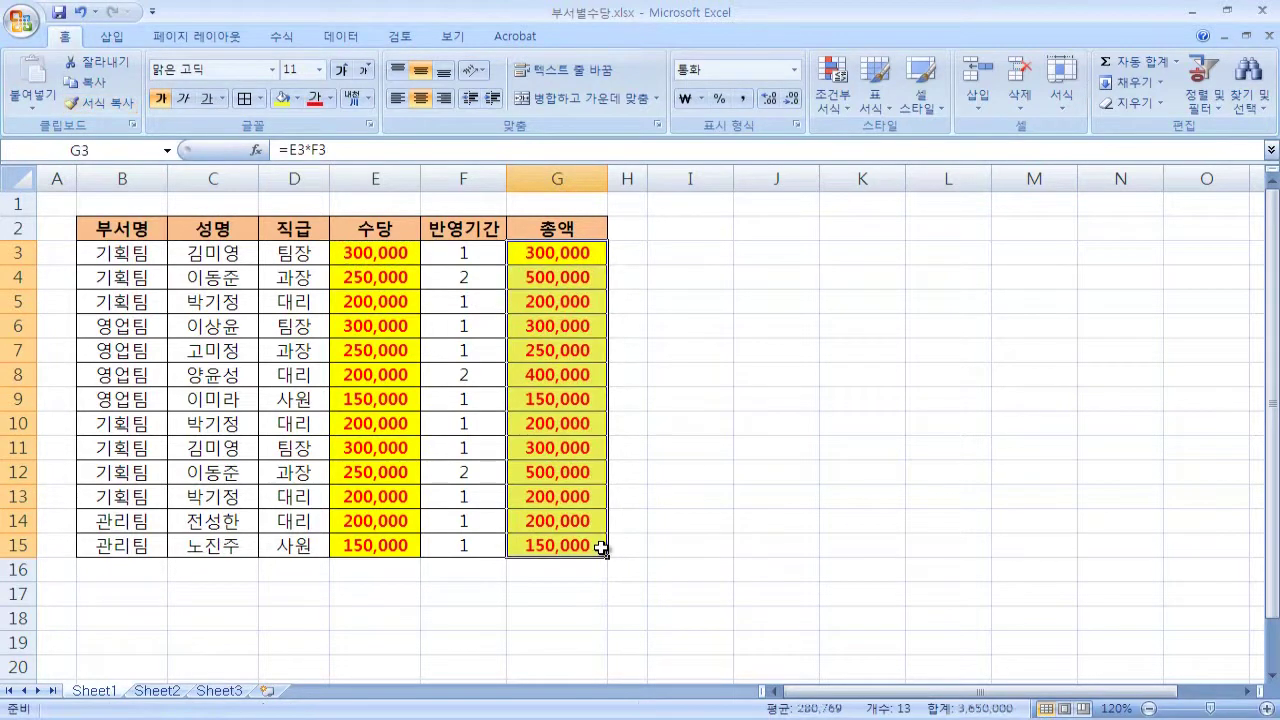
click(739, 549)
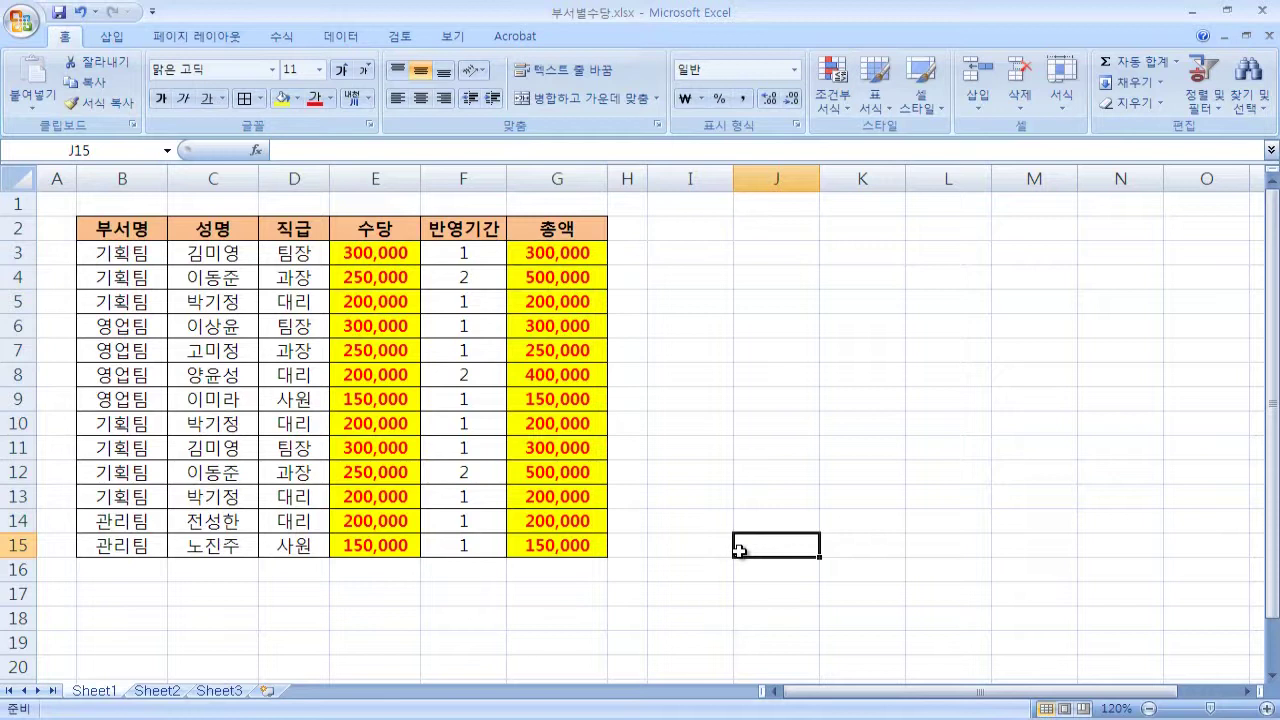
click(98, 103)
click(389, 253)
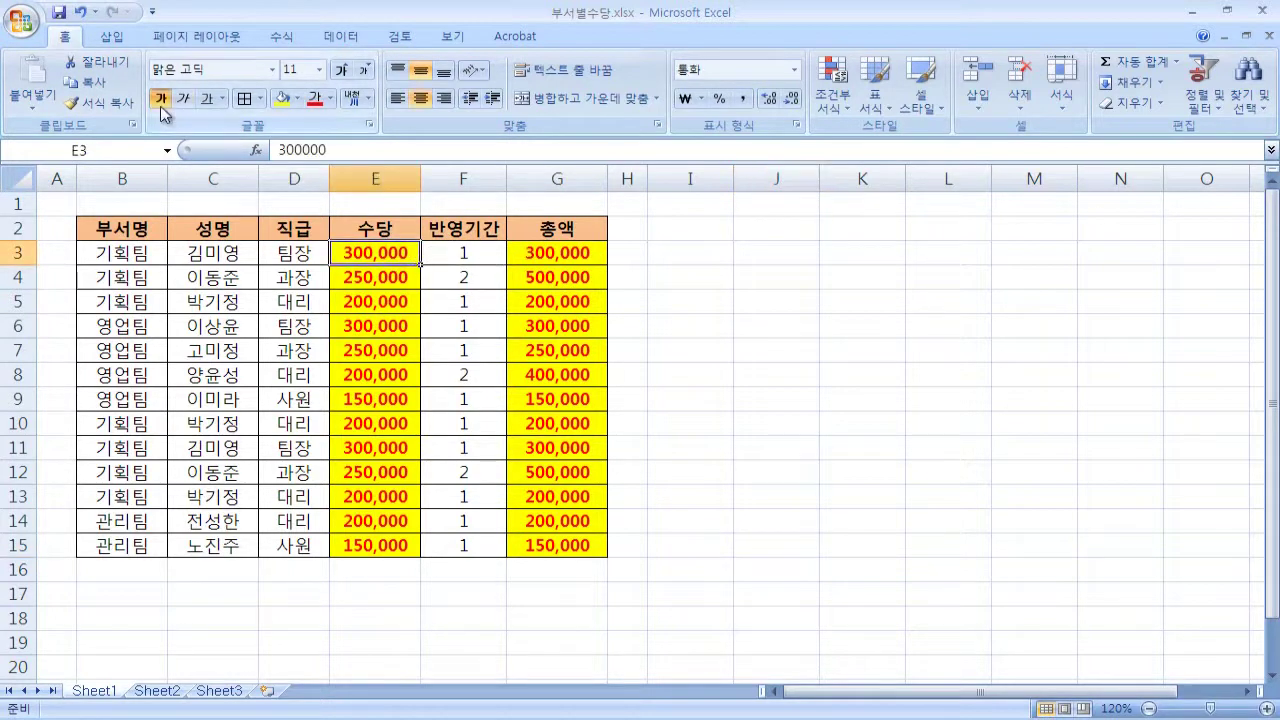
- Use sticky Format Painter to apply E3's styling to B3:B5 and B10:B13
click(108, 112)
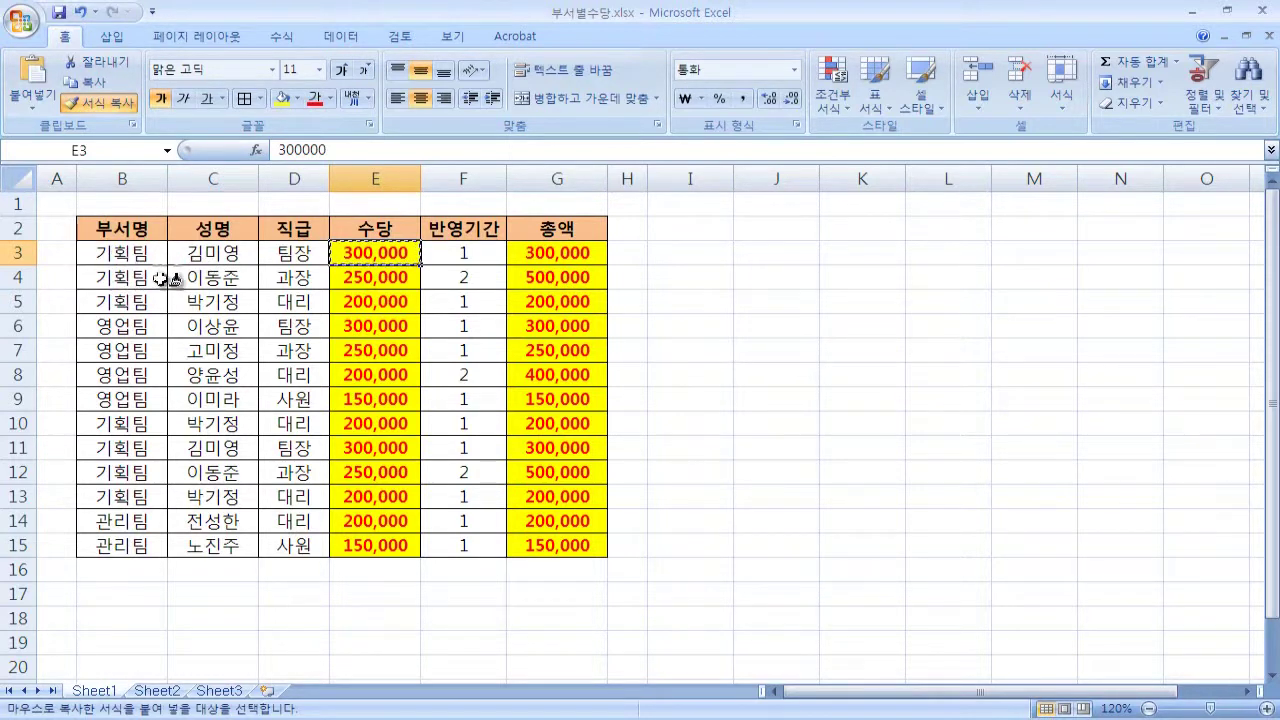
drag(152, 252, 152, 300)
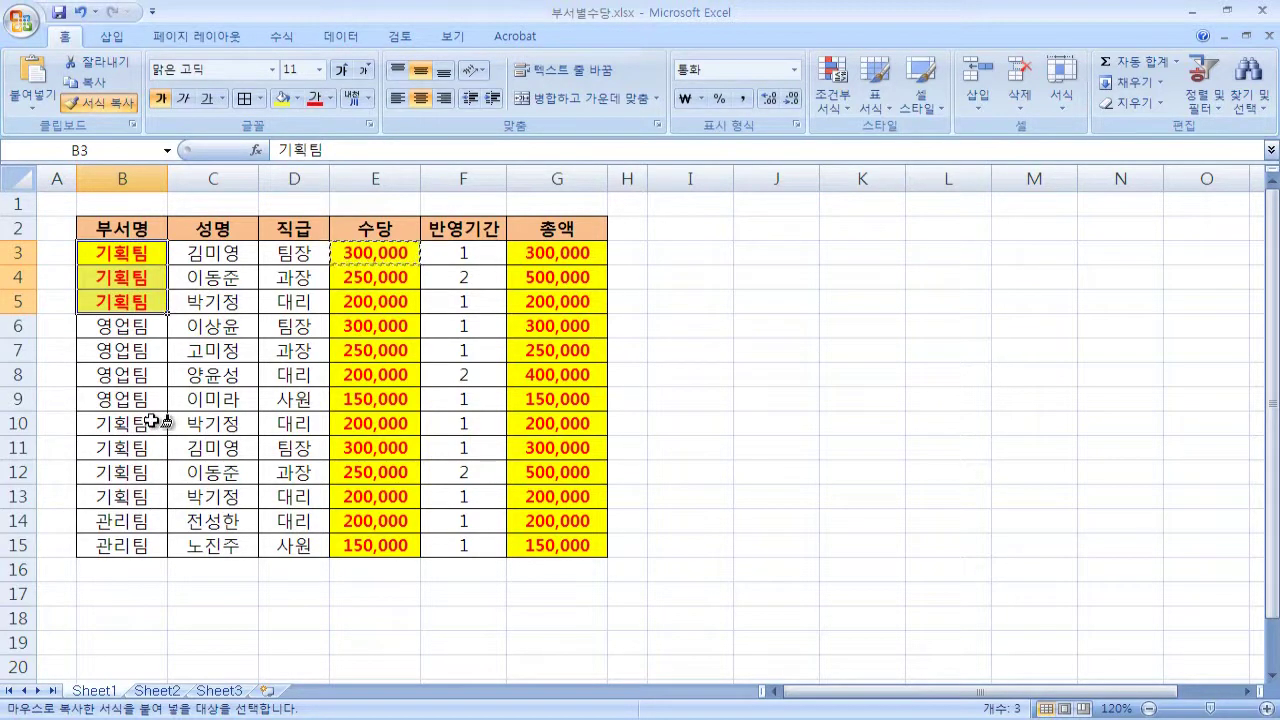
drag(150, 423, 150, 496)
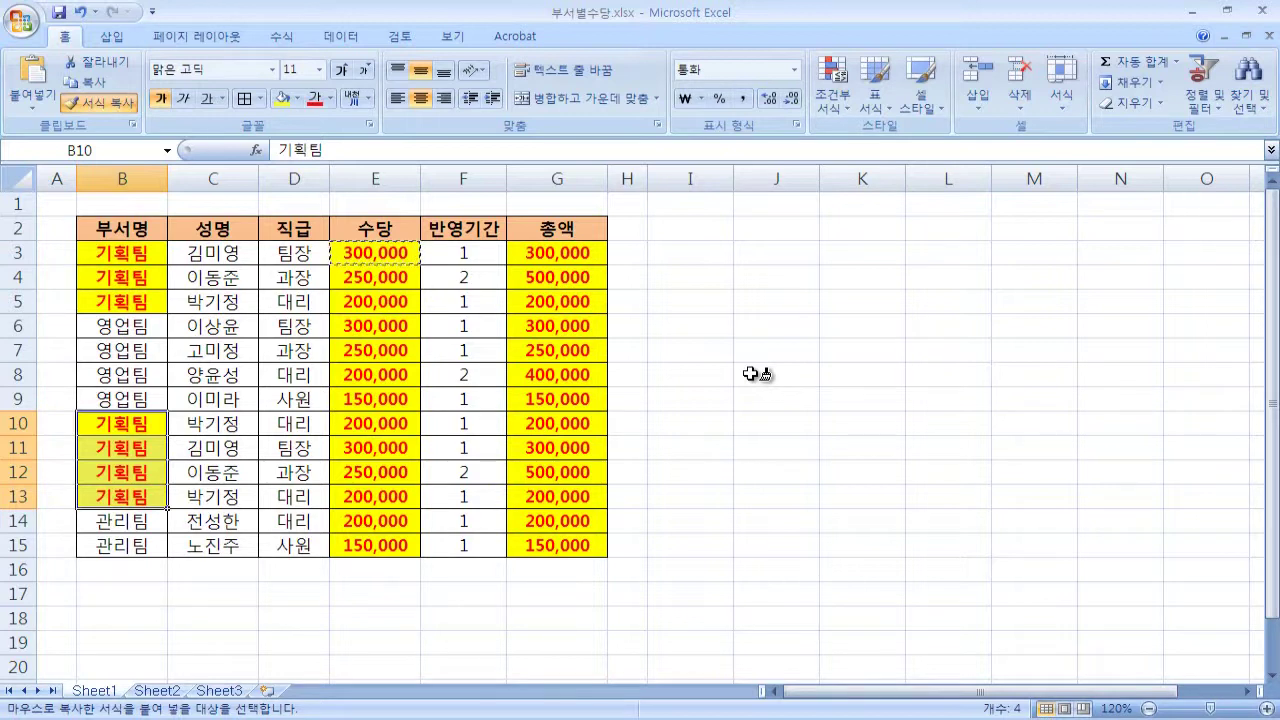
click(100, 103)
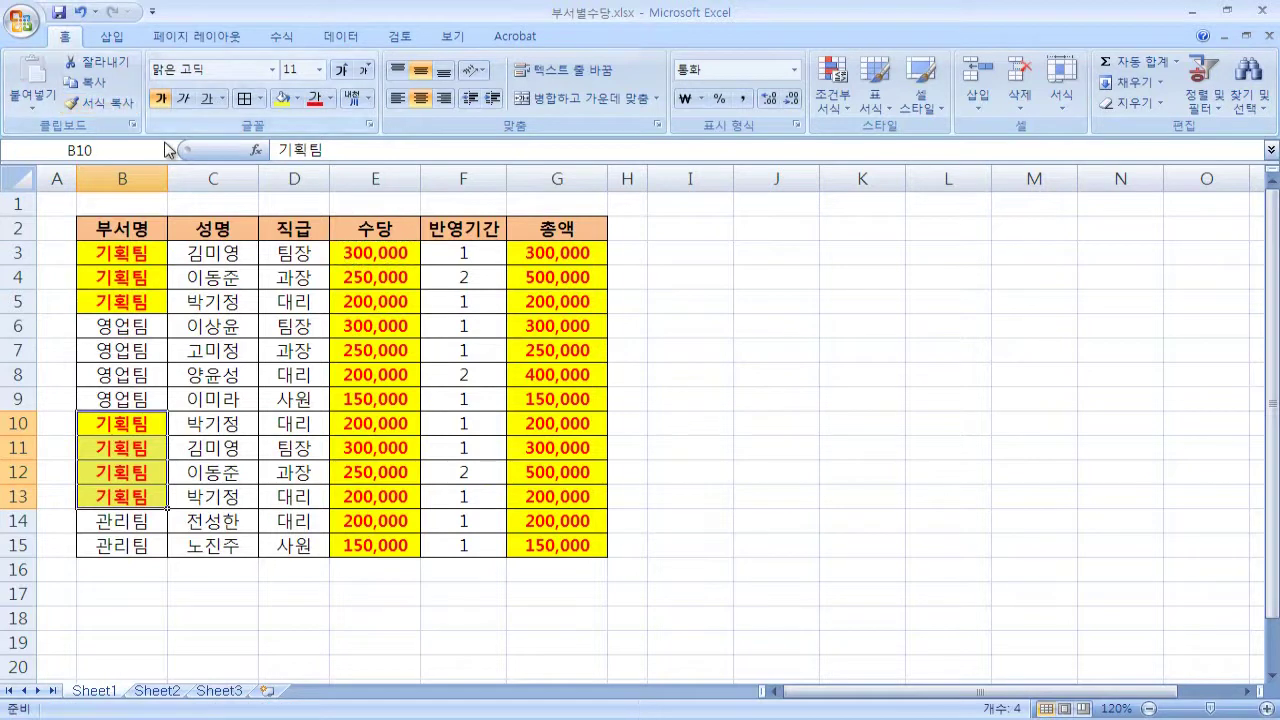
click(756, 286)
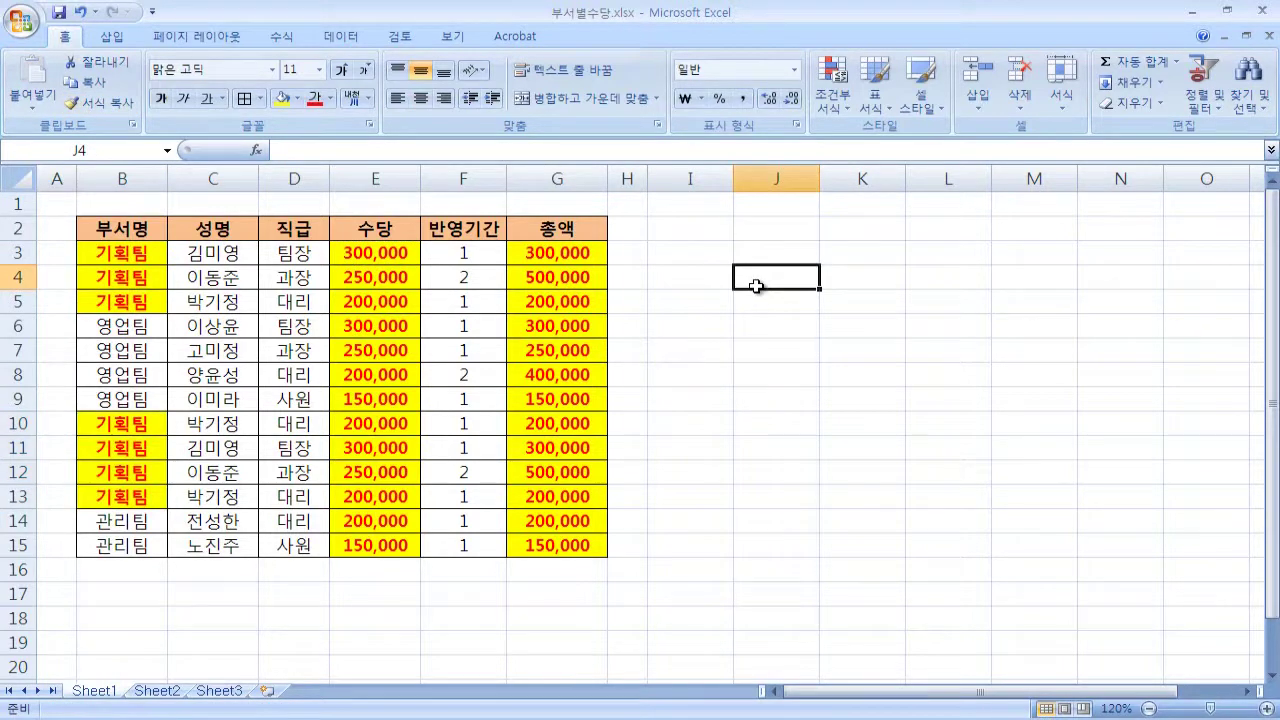